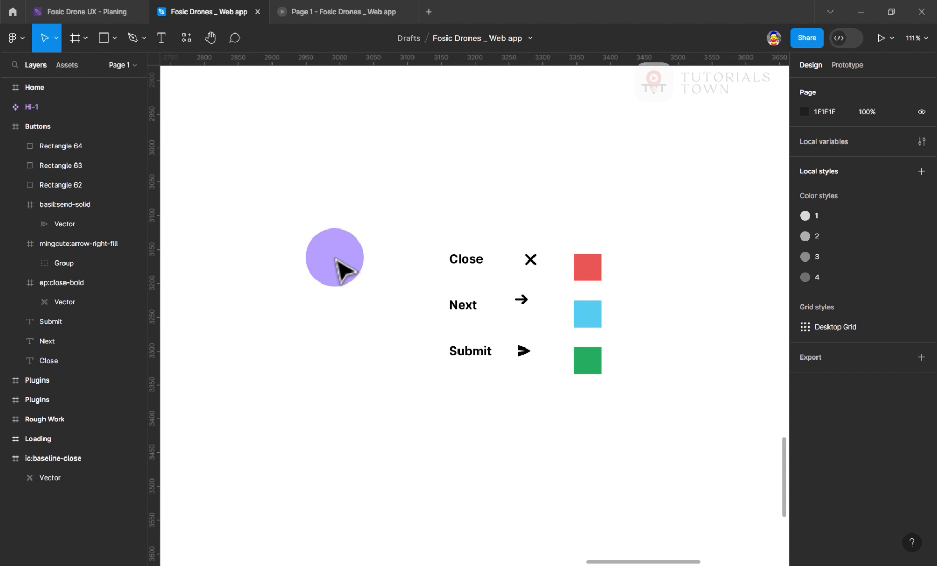
# Place a copy of the red square in the empty area beside the Close text and widen it to about 151 × 40.
pyautogui.click(367, 213)
pyautogui.moveTo(376, 217); pyautogui.dragTo(391, 224)
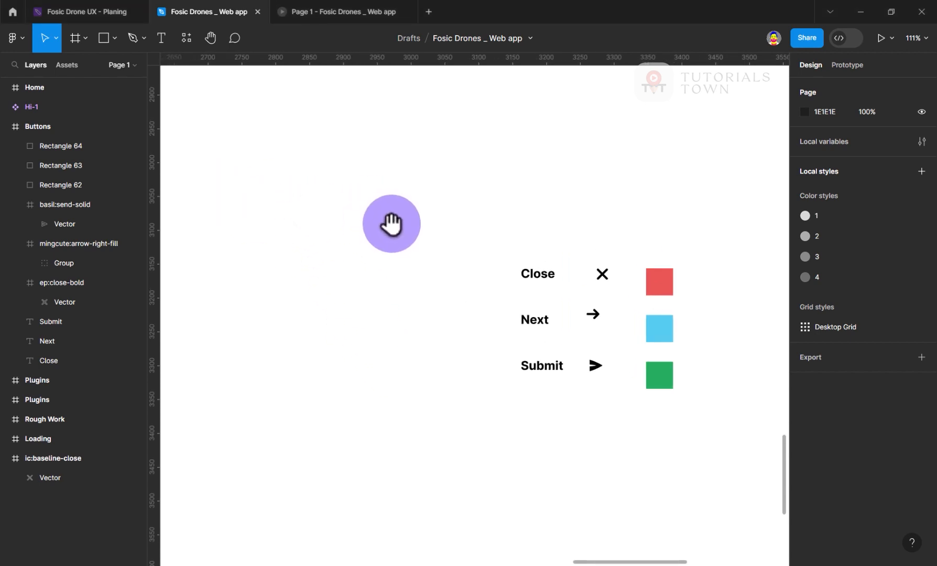
pyautogui.click(661, 283)
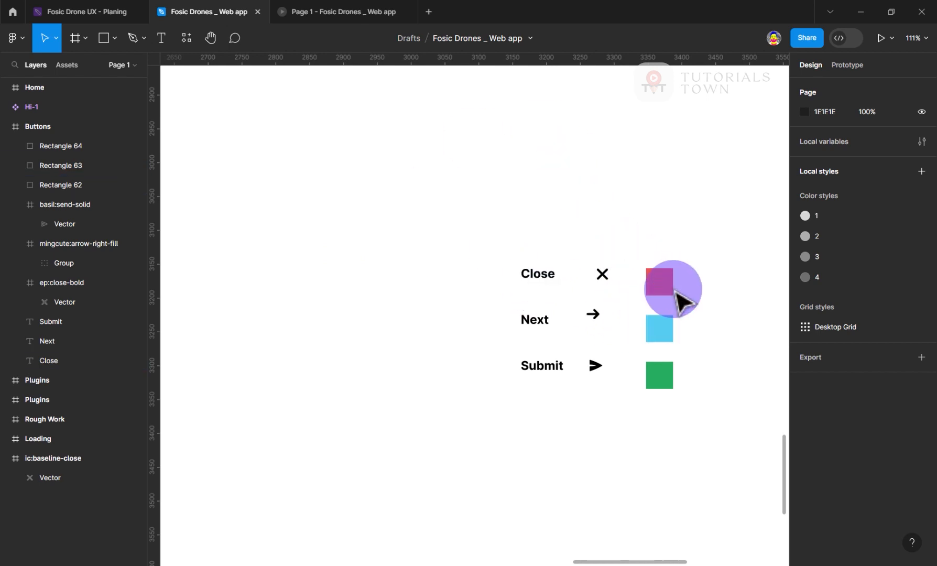
pyautogui.moveTo(662, 283); pyautogui.dragTo(359, 243)
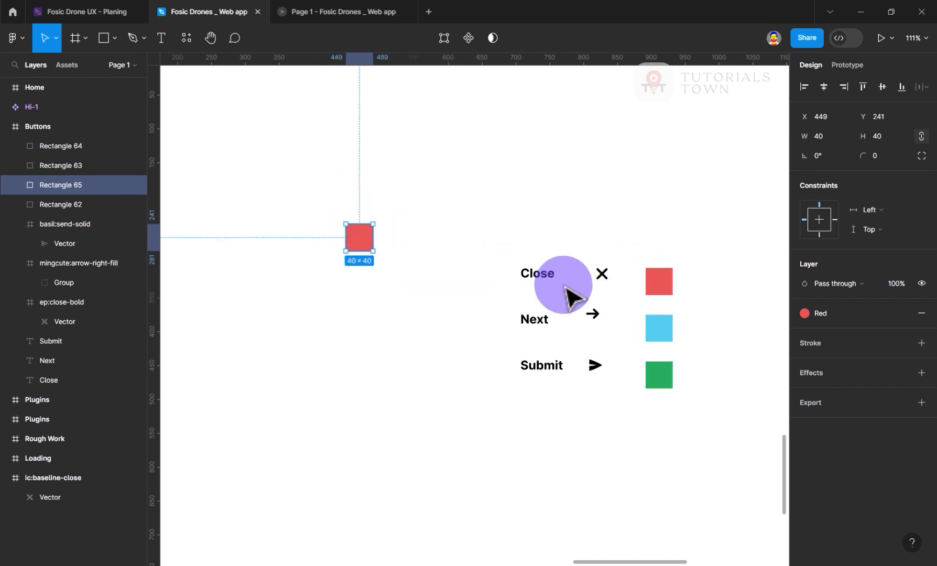
pyautogui.moveTo(372, 239); pyautogui.dragTo(410, 241)
# Place a copy of the Close text in the middle of the widened red rectangle and bring it to the front.
pyautogui.click(544, 278)
pyautogui.rightClick(410, 241)
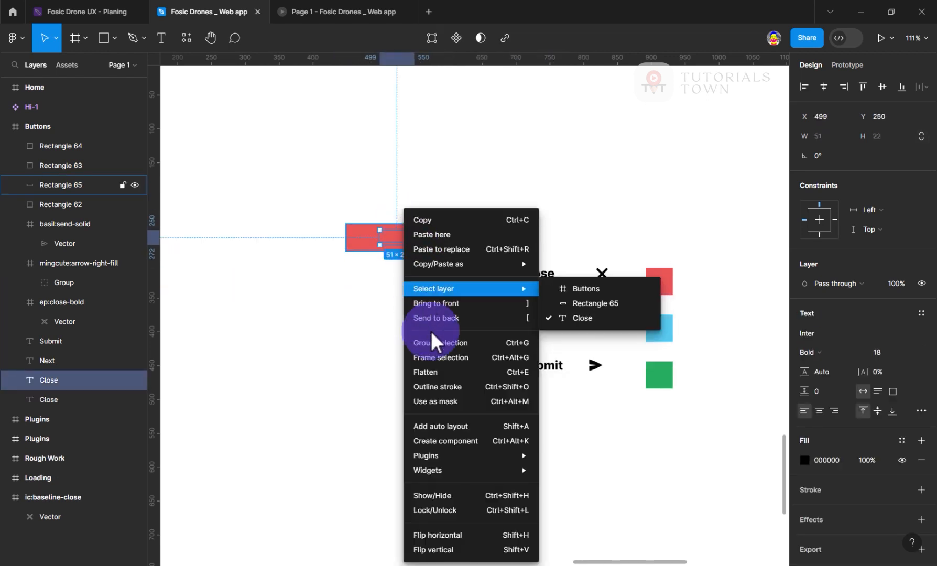
pyautogui.moveTo(449, 461)
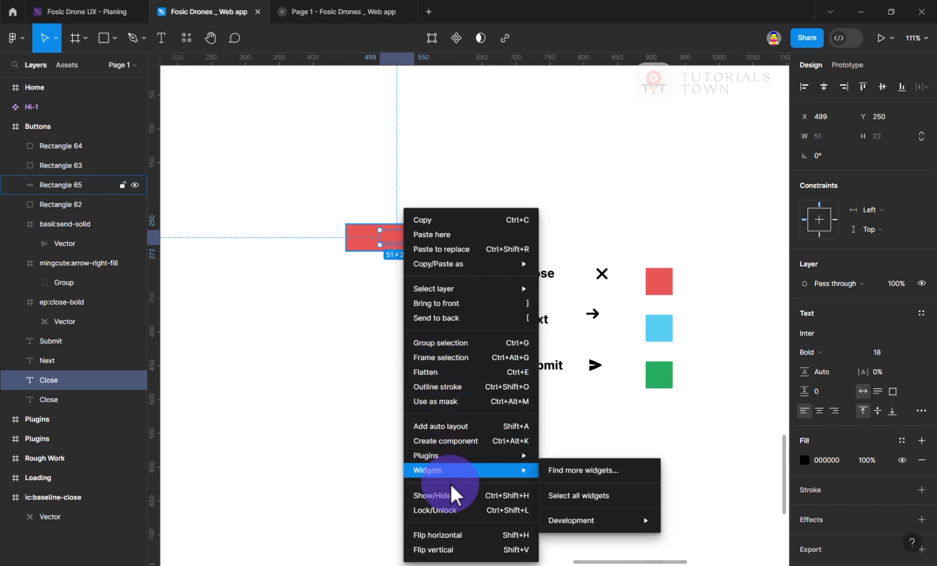
pyautogui.click(457, 304)
pyautogui.click(390, 255)
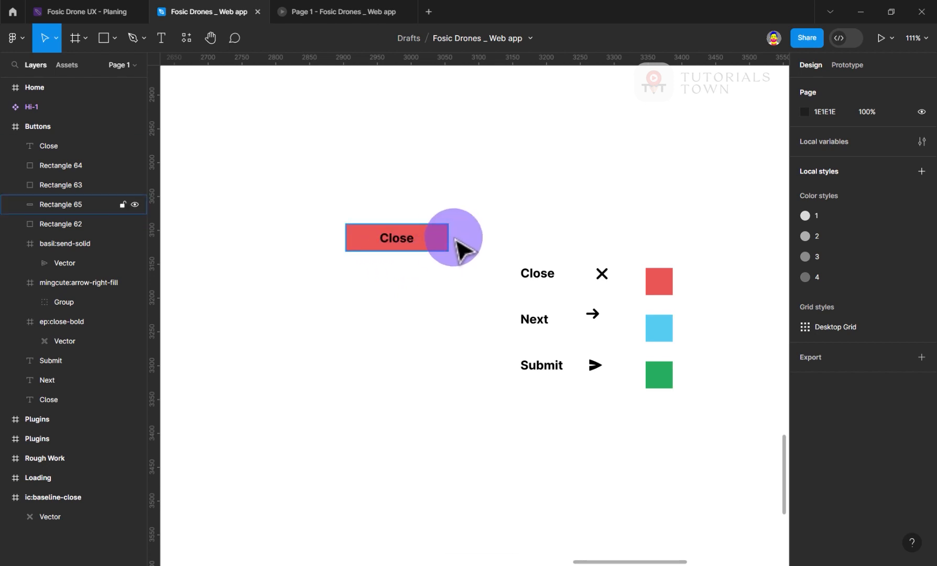
# Combine the red rectangle and its Close text into an auto layout frame with a corner radius of 10.
pyautogui.moveTo(462, 216); pyautogui.dragTo(320, 272)
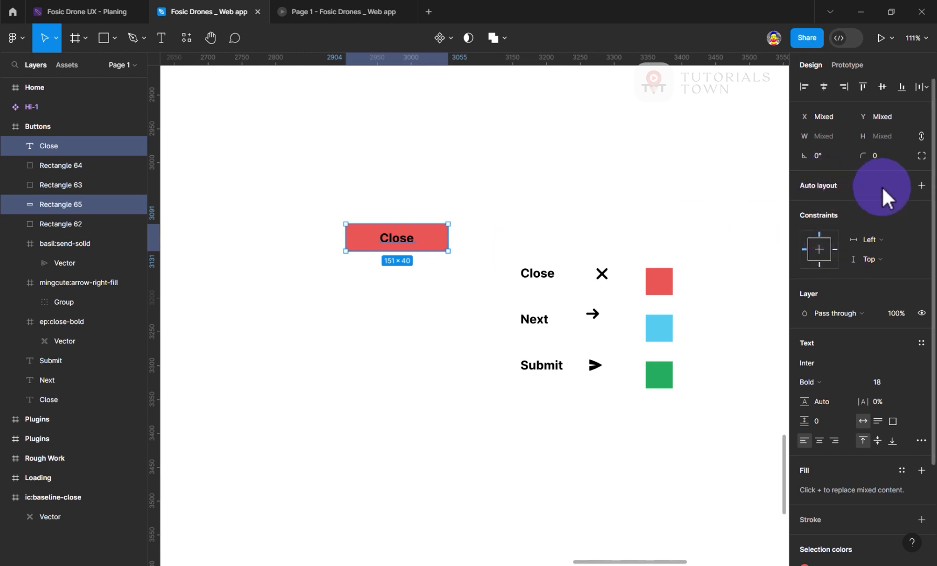
pyautogui.click(921, 186)
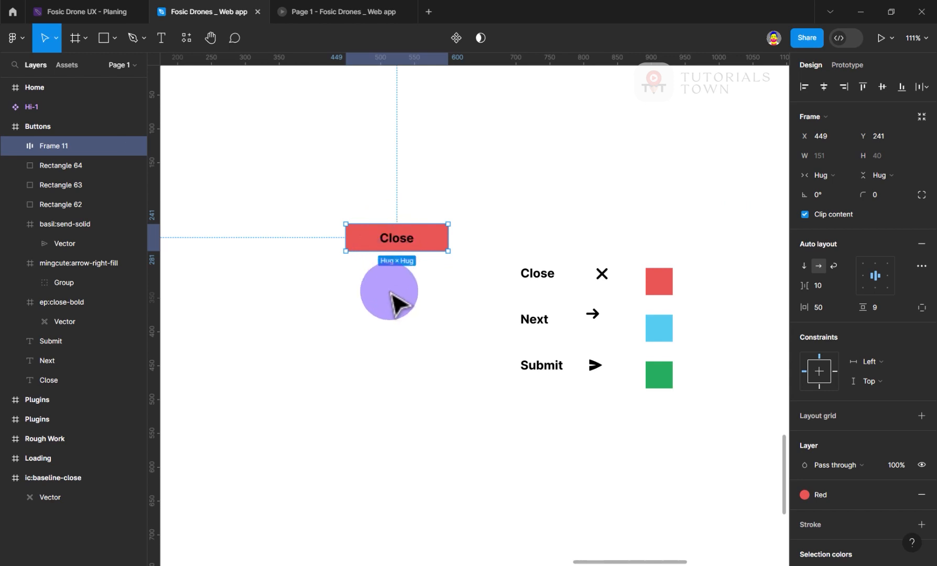
pyautogui.click(877, 195)
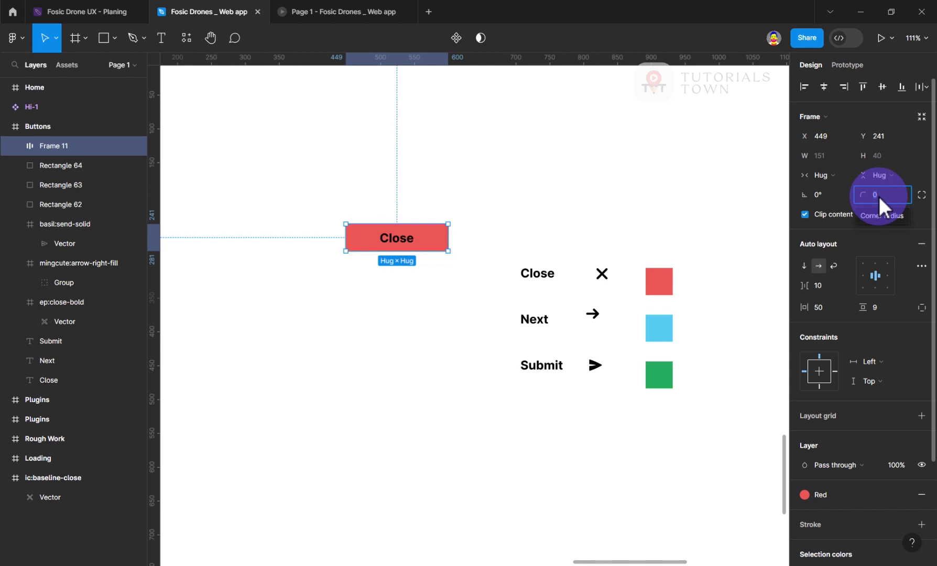
pyautogui.write('20')
pyautogui.press('Return')
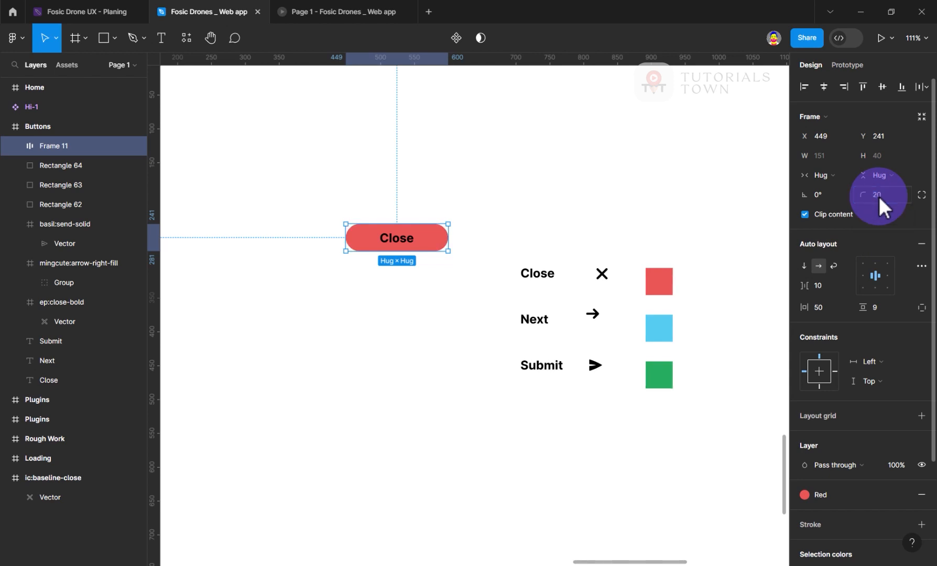
pyautogui.click(880, 196)
pyautogui.write('10')
pyautogui.press('Return')
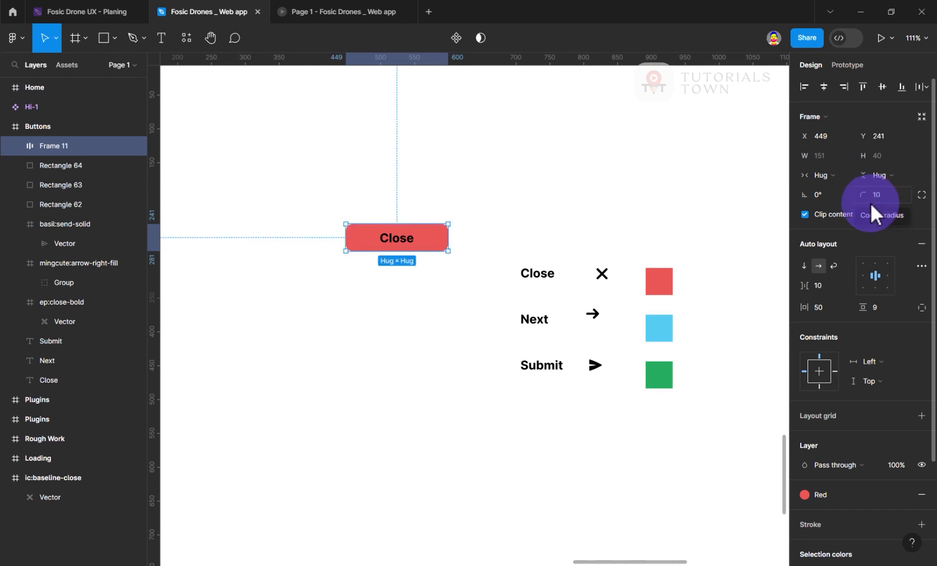
# Change the button label's case to uppercase and move the button to about X 410, Y 211.
pyautogui.click(500, 218)
pyautogui.click(414, 251)
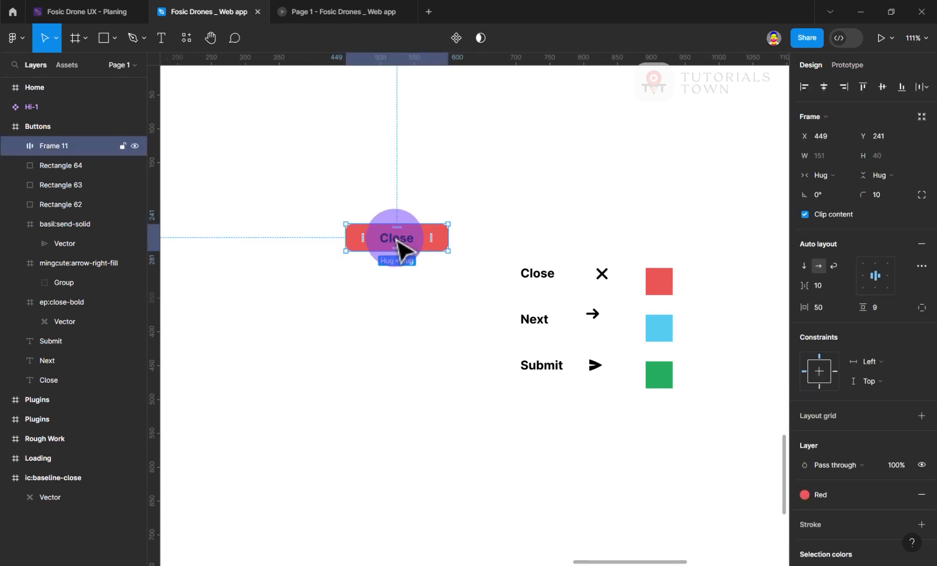
pyautogui.doubleClick(397, 241)
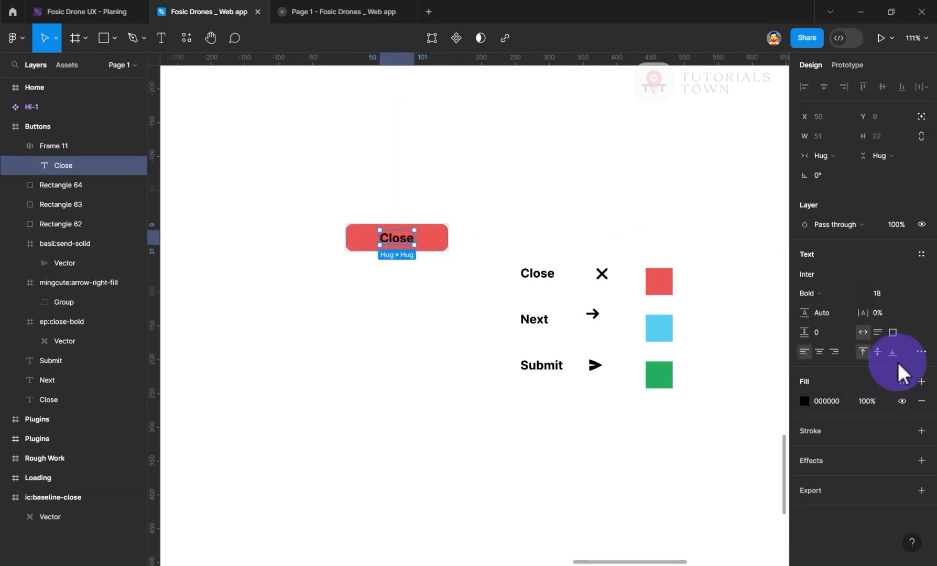
pyautogui.click(918, 352)
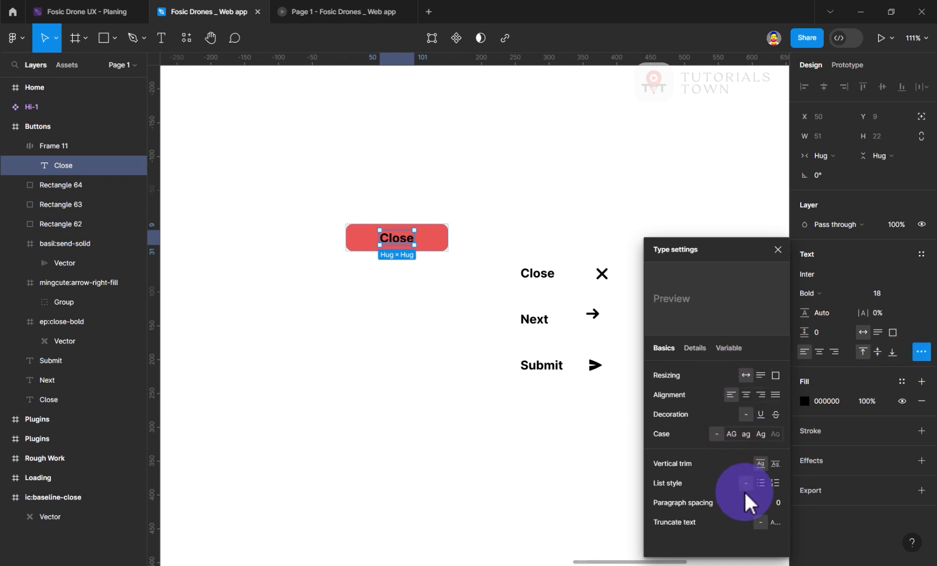
pyautogui.click(733, 434)
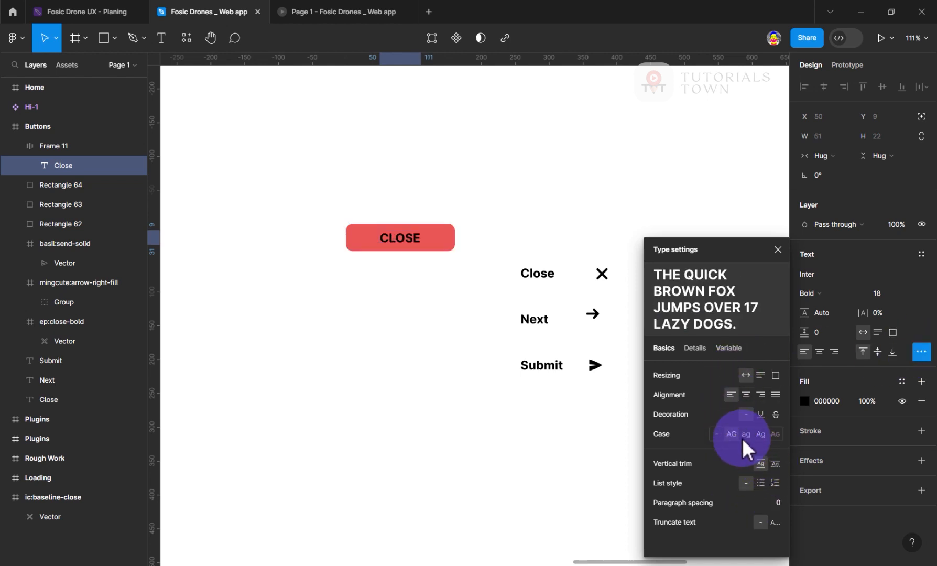
pyautogui.click(466, 170)
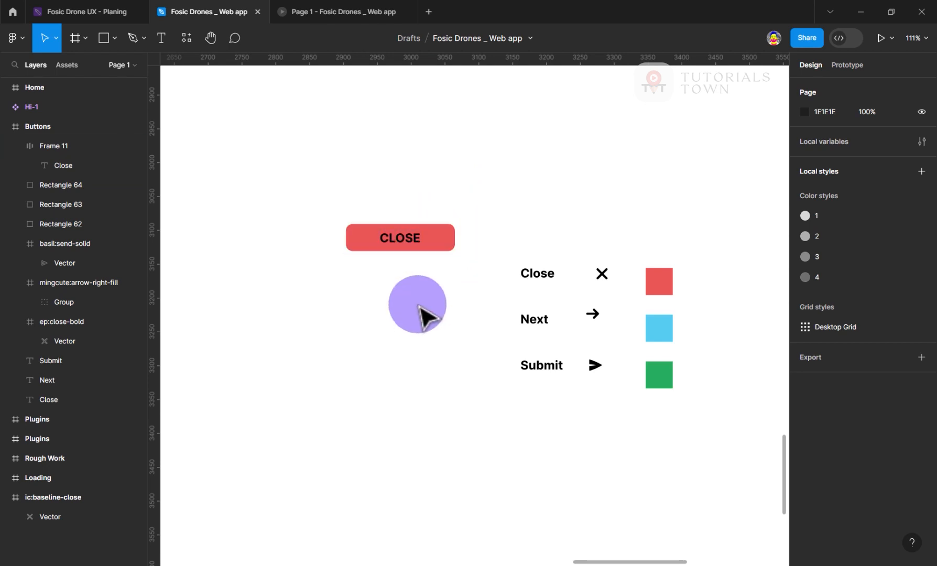
pyautogui.moveTo(381, 235)
pyautogui.mouseDown()
pyautogui.moveTo(398, 223)
pyautogui.moveTo(369, 230)
pyautogui.mouseUp()
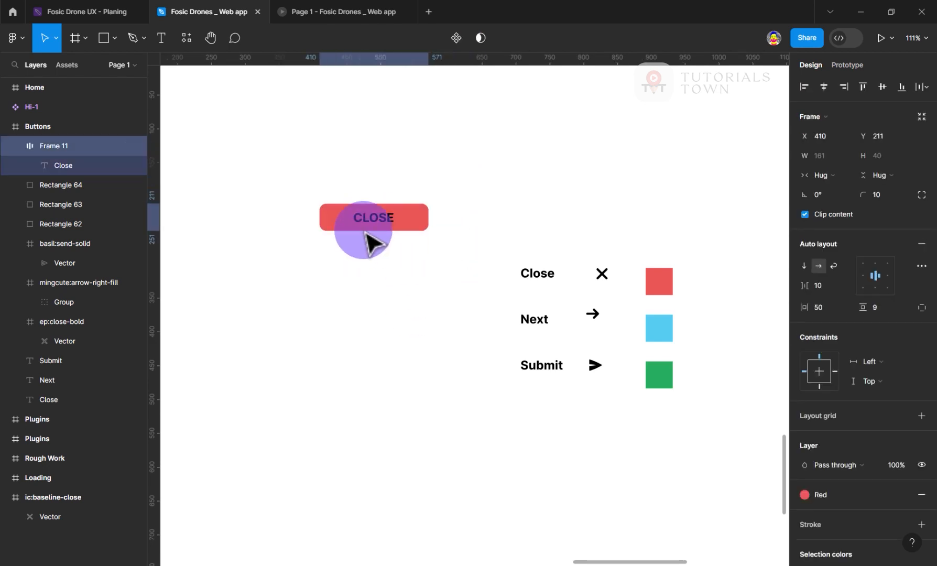
pyautogui.click(413, 253)
# Add a black (000000) stroke to the Close button, positioned outside with a thickness of 3.
pyautogui.click(413, 218)
pyautogui.scroll(-3, 862, 500)
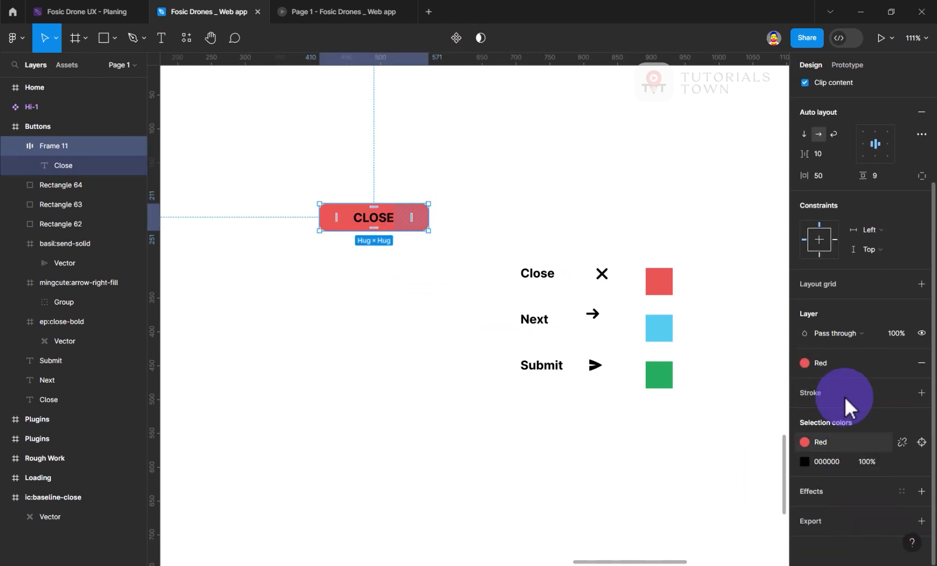
pyautogui.click(819, 445)
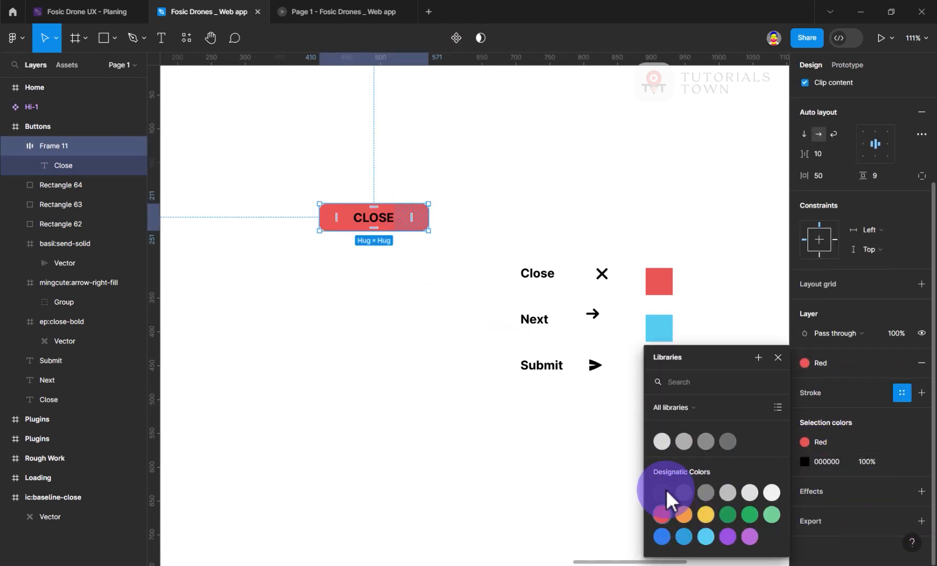
pyautogui.click(832, 461)
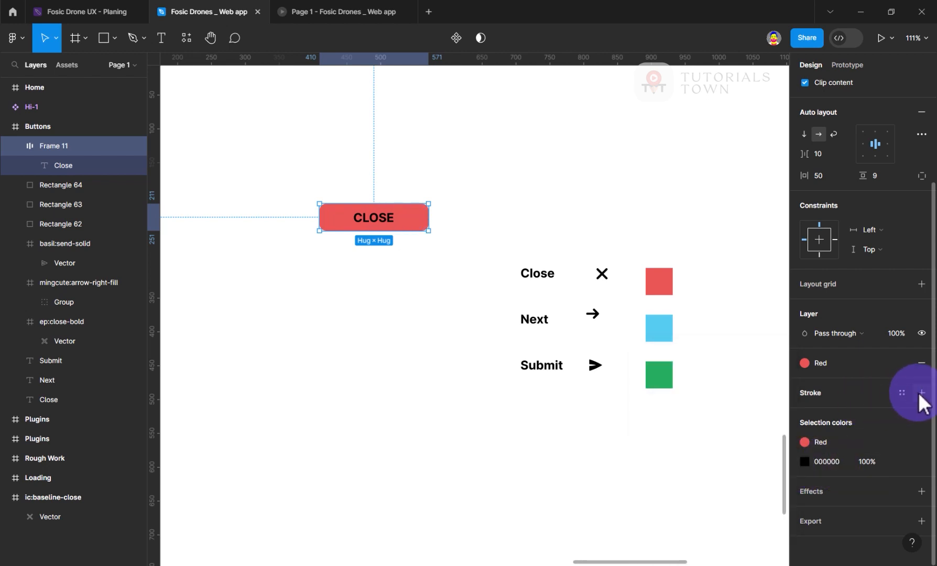
pyautogui.click(920, 392)
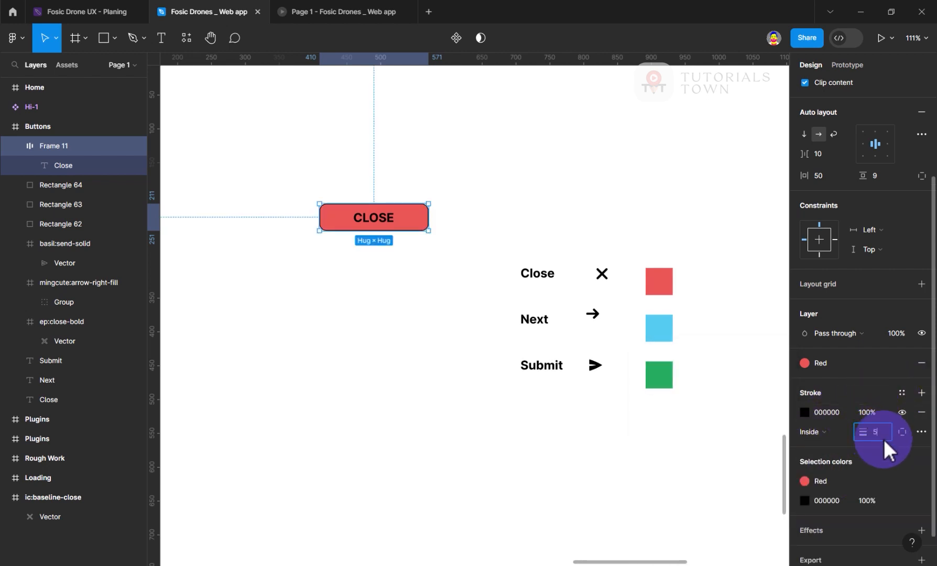
pyautogui.click(821, 433)
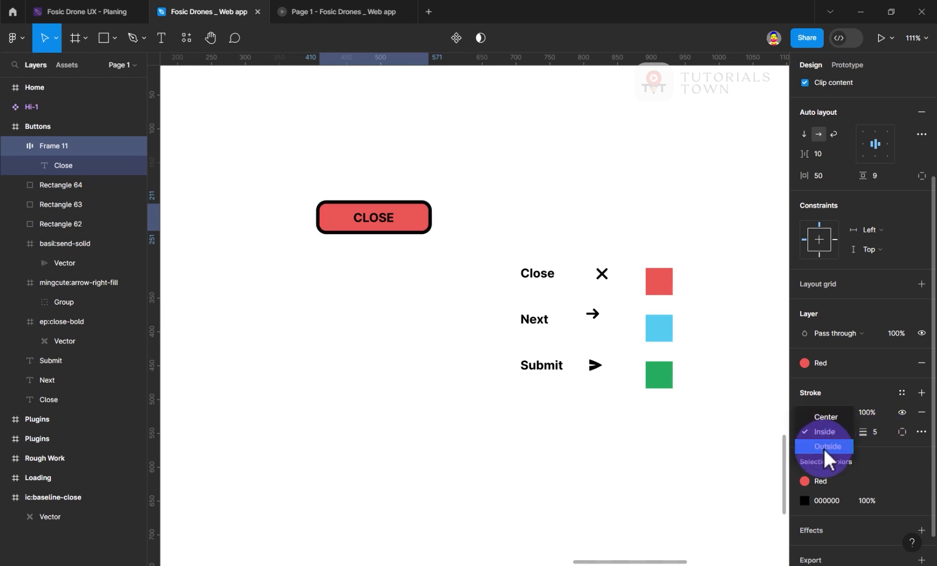
pyautogui.click(825, 447)
pyautogui.write('3')
pyautogui.press('Return')
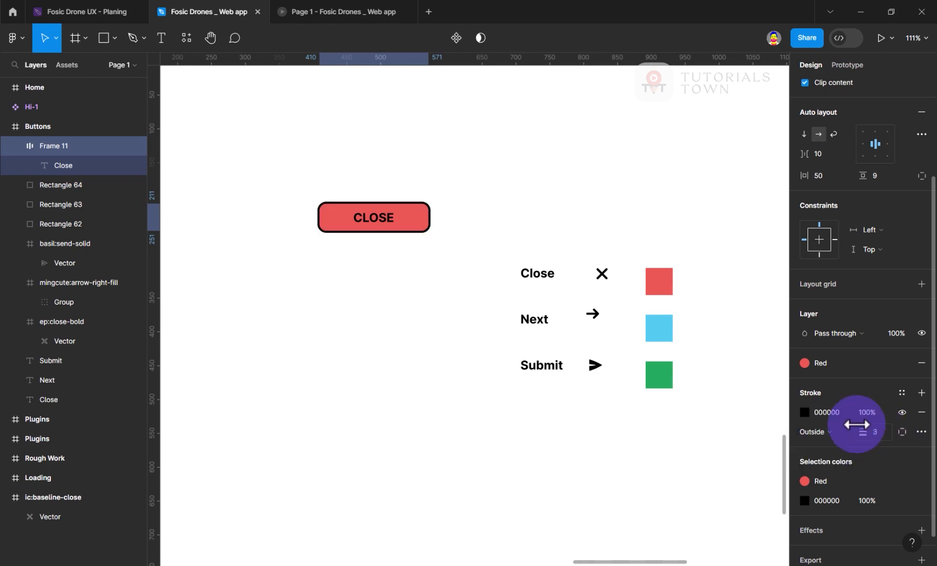
# Reduce the Close button's corner radius, trying 6 and settling on 8.
pyautogui.scroll(-4, 632, 352)
pyautogui.moveTo(566, 240); pyautogui.dragTo(488, 199)
pyautogui.scroll(3, 450, 224)
pyautogui.scroll(3, 449, 228)
pyautogui.scroll(5, 857, 414)
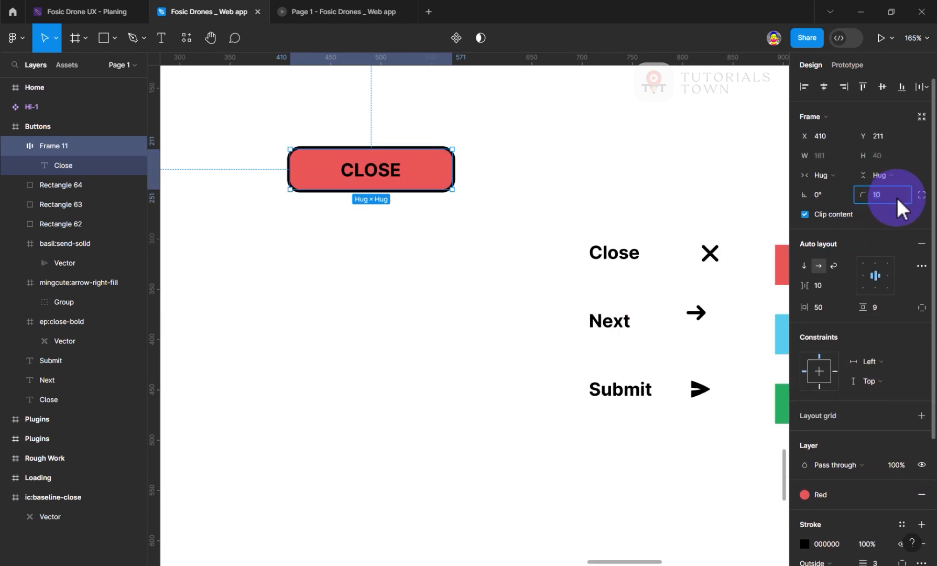
pyautogui.write('6')
pyautogui.press('Return')
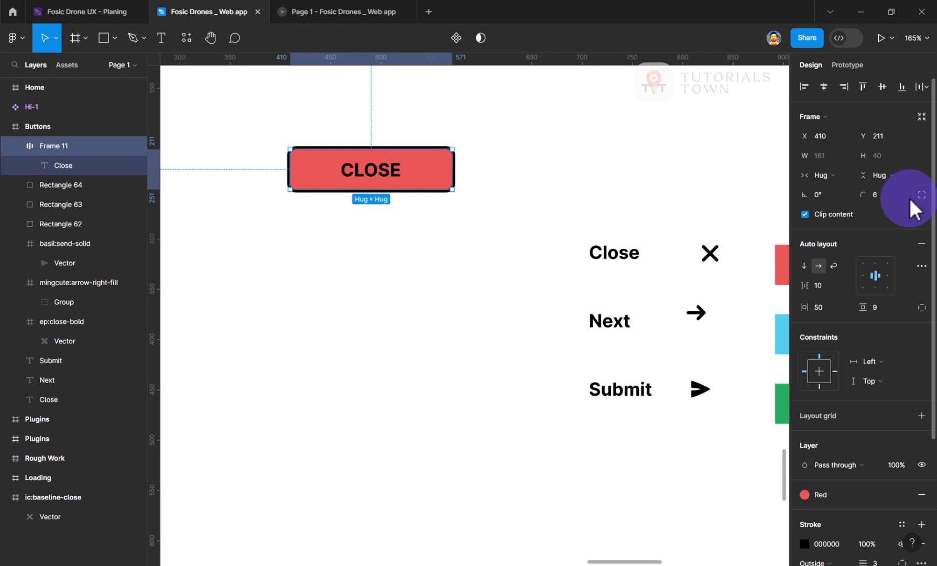
pyautogui.click(893, 192)
pyautogui.write('8')
pyautogui.press('Return')
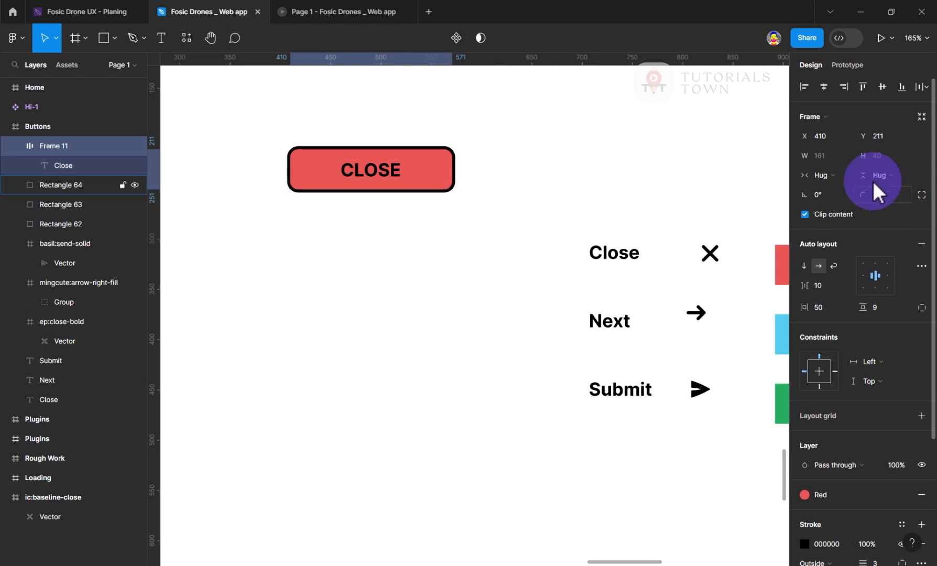
pyautogui.scroll(-3, 904, 498)
pyautogui.scroll(-1, 898, 505)
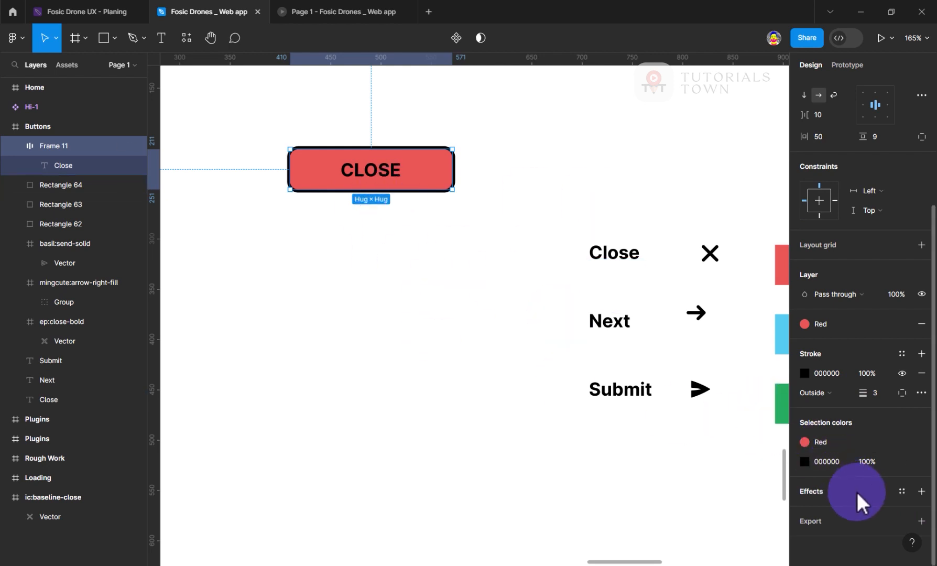
pyautogui.click(900, 491)
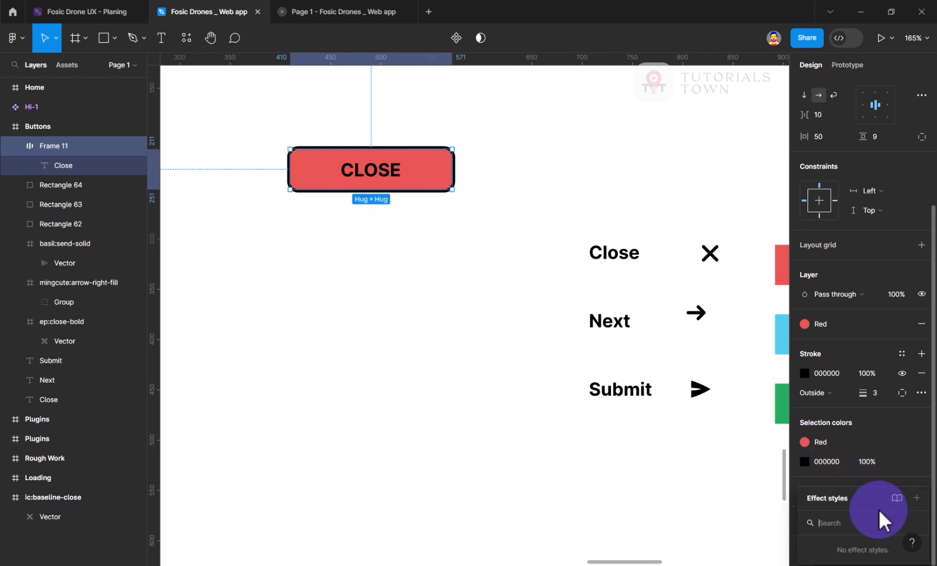
pyautogui.click(921, 445)
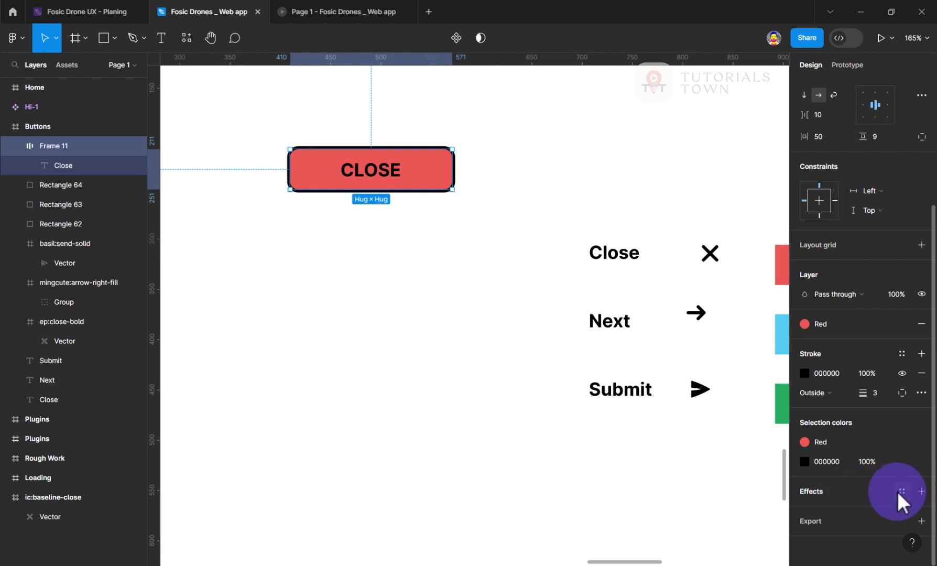
pyautogui.click(900, 492)
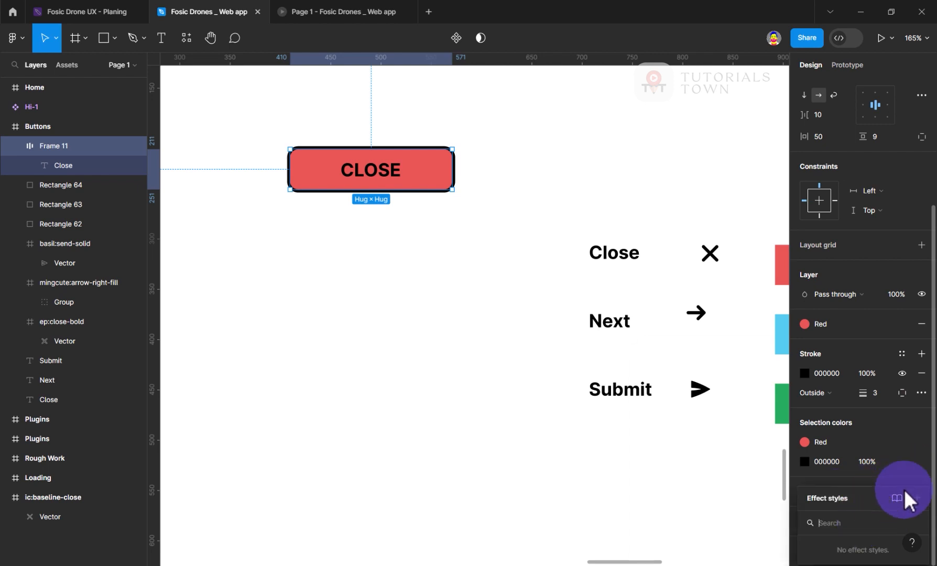
pyautogui.click(870, 479)
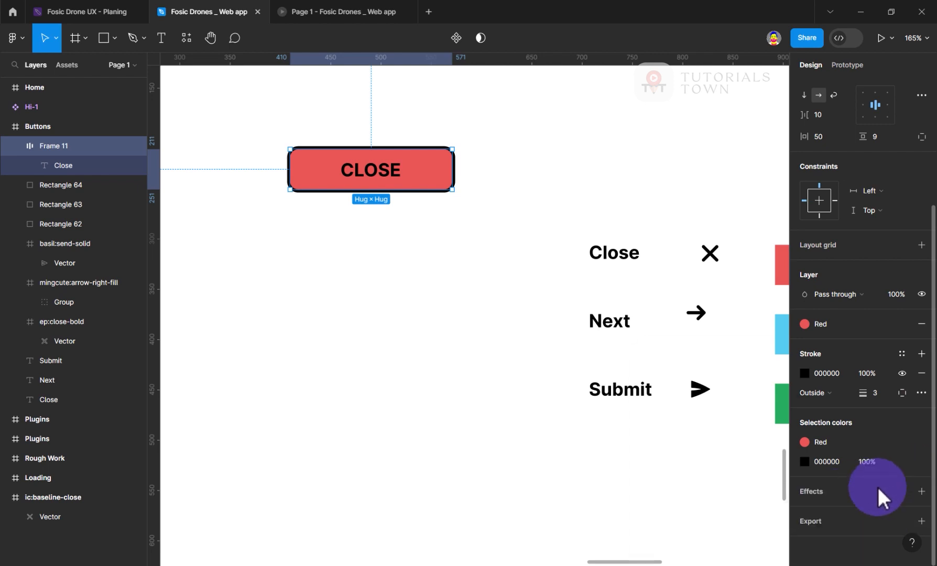
# Add a drop shadow effect to the Close button and set its blur to 0.
pyautogui.click(921, 491)
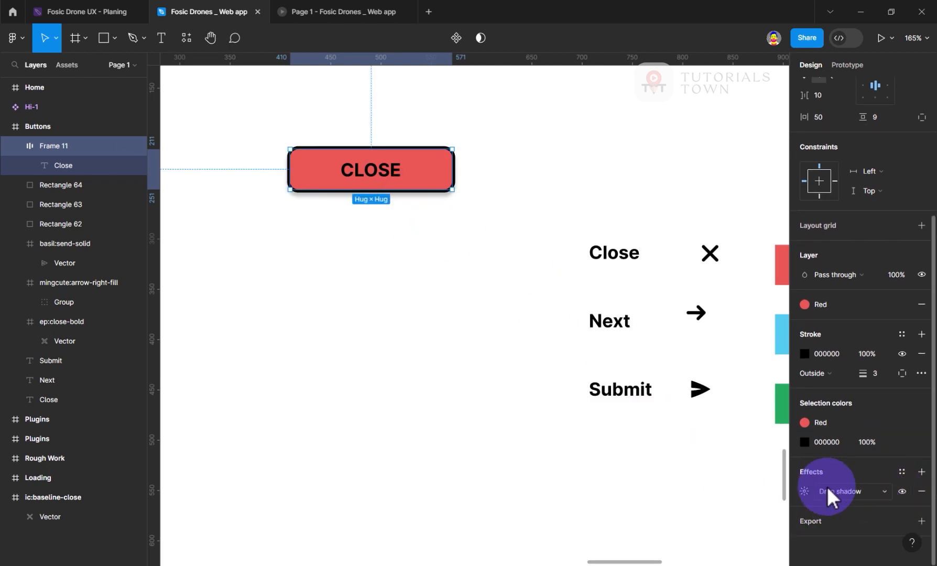
pyautogui.click(804, 491)
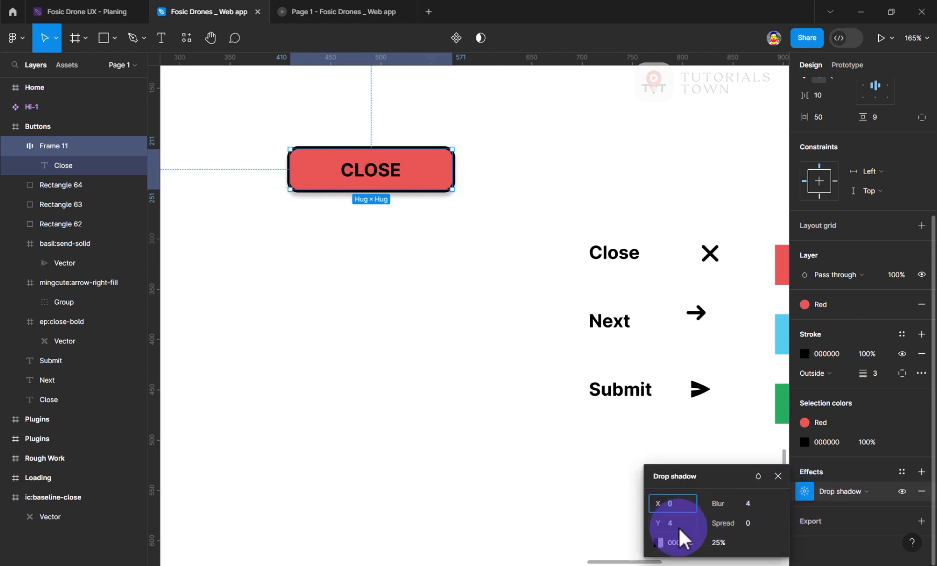
pyautogui.click(746, 502)
pyautogui.write('0')
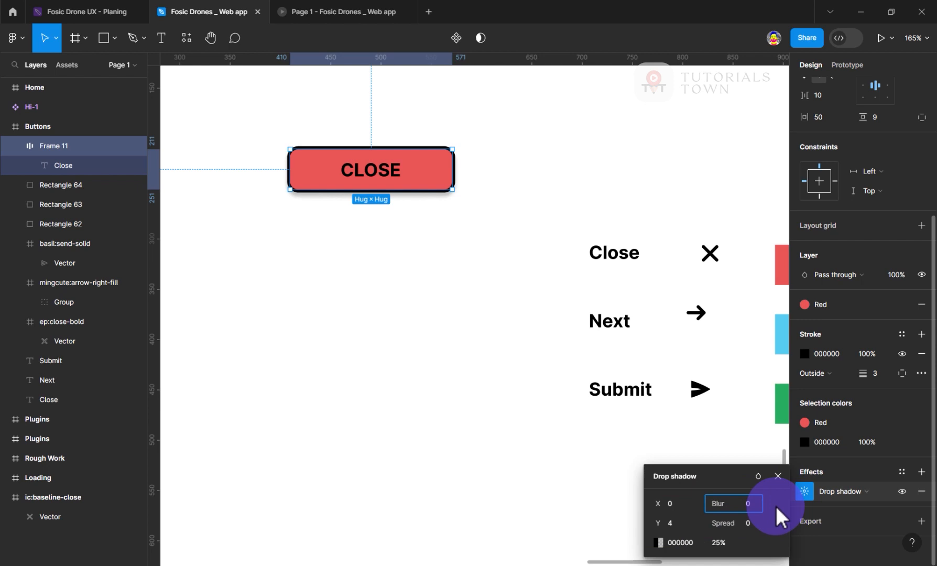
pyautogui.press('Return')
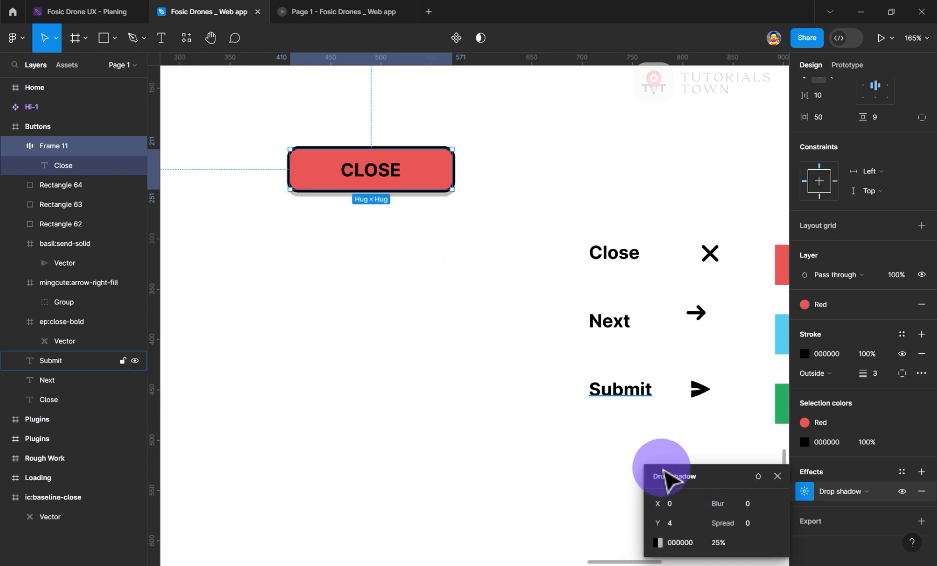
# Set the opacity of the Close button's drop shadow to 100%.
pyautogui.click(719, 544)
pyautogui.write('10')
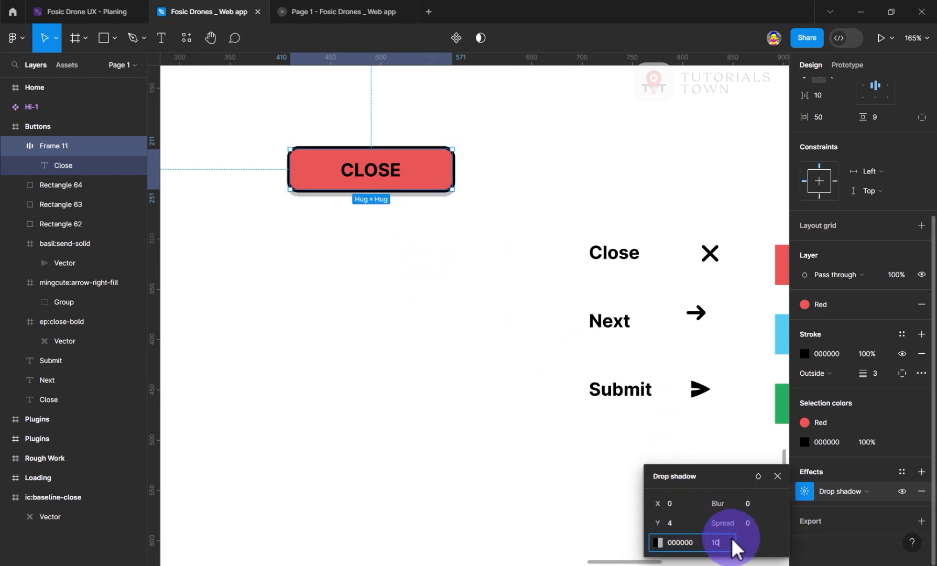
pyautogui.write('0')
pyautogui.press('Return')
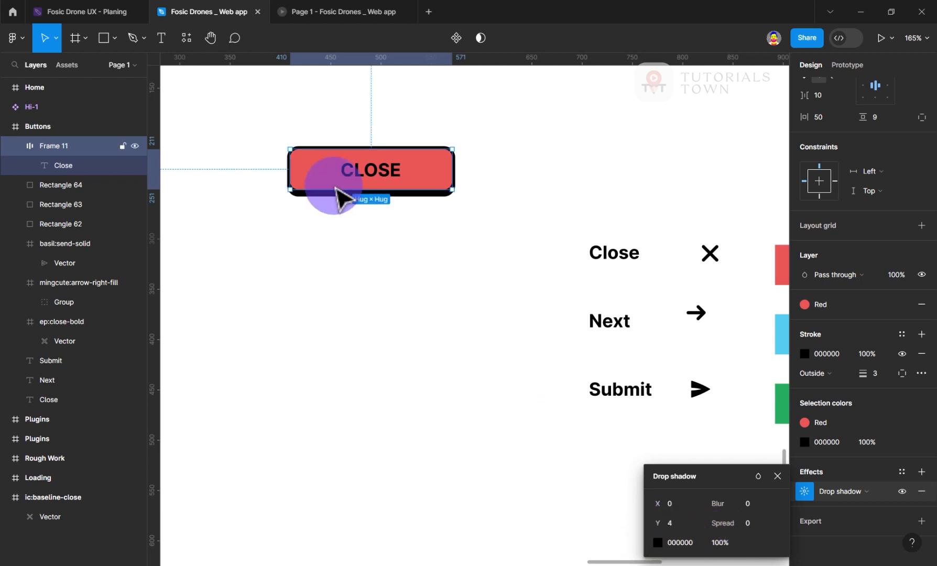
# Try an X offset of 4 on the Close button's drop shadow, but settle on 0 for both X and Y.
pyautogui.click(662, 475)
pyautogui.click(663, 504)
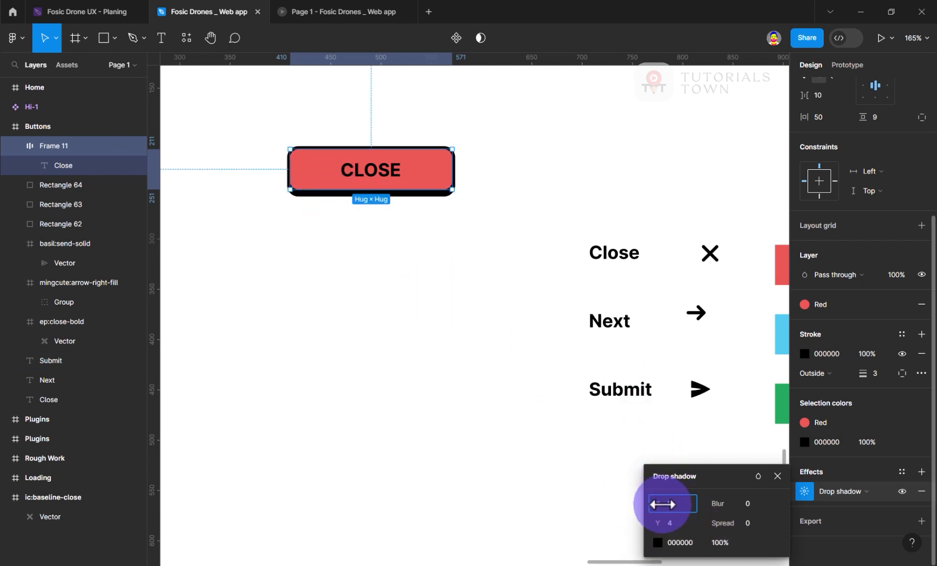
pyautogui.write('4')
pyautogui.press('Tab')
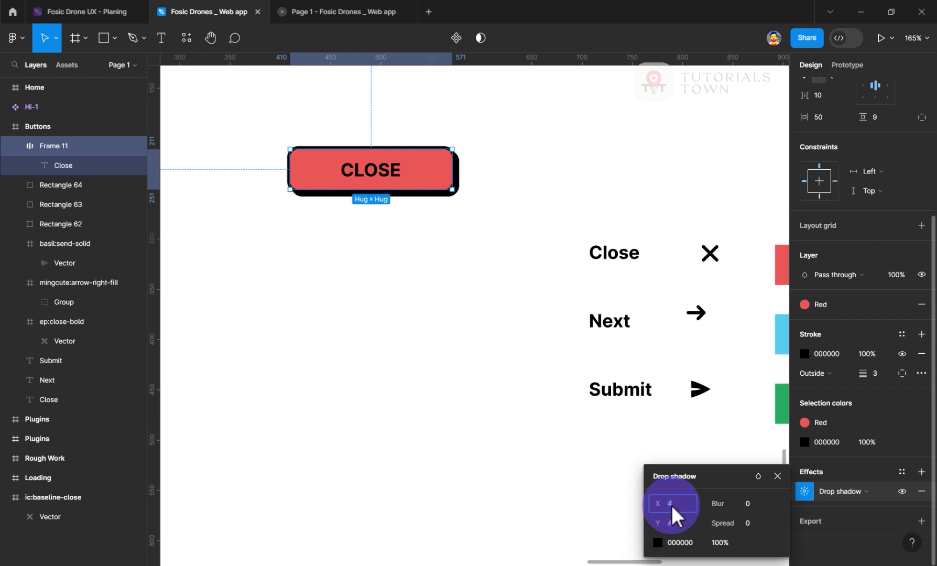
pyautogui.click(674, 522)
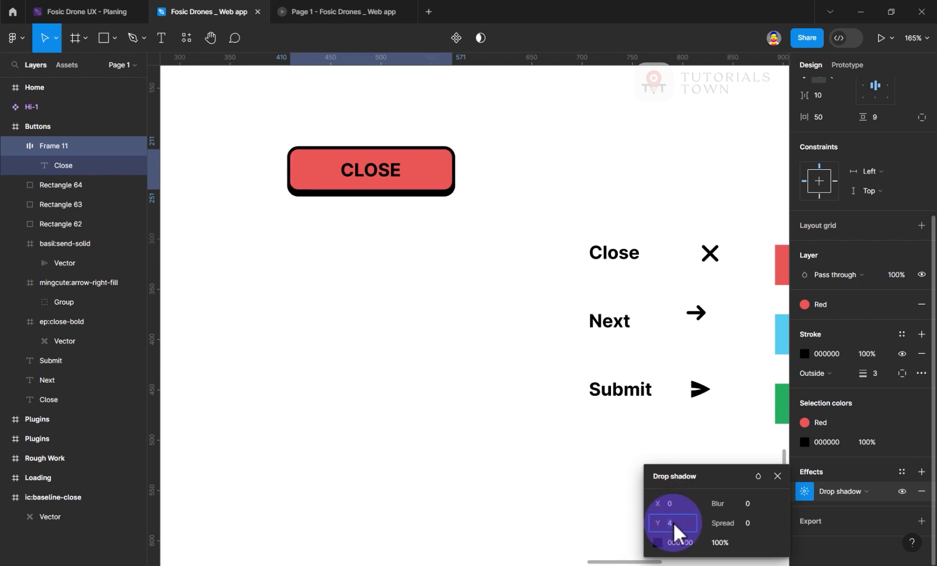
pyautogui.write('0')
pyautogui.click(678, 504)
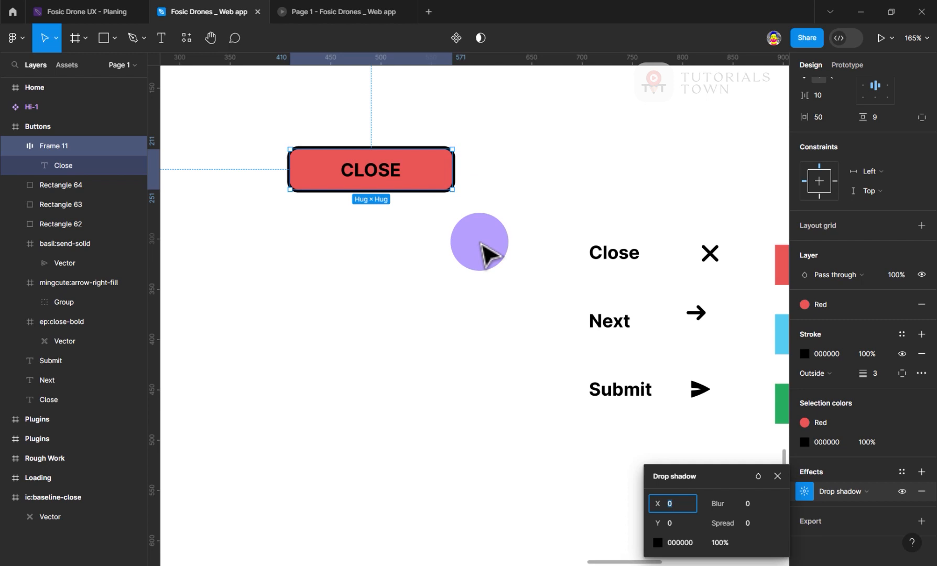
pyautogui.click(862, 469)
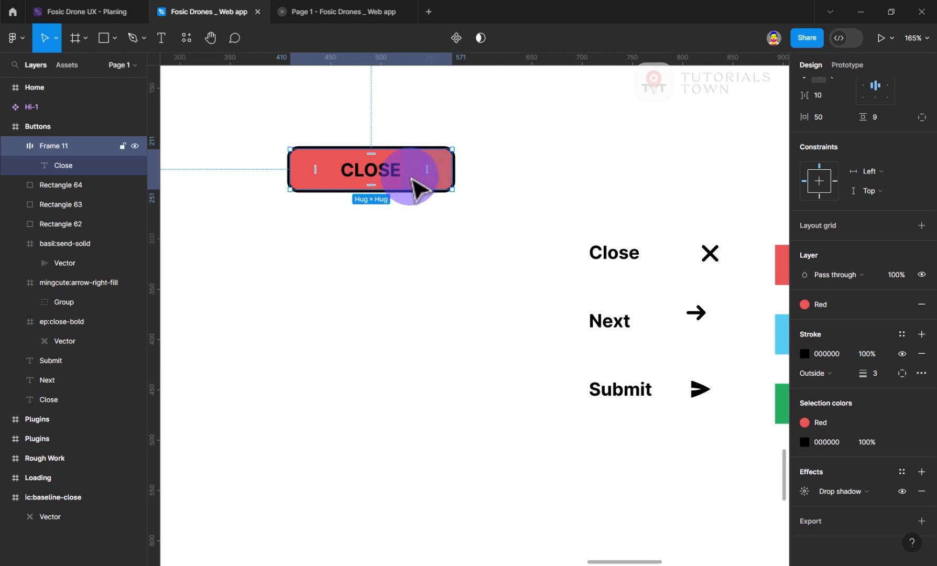
# Turn the Close button frame into a component.
pyautogui.rightClick(375, 164)
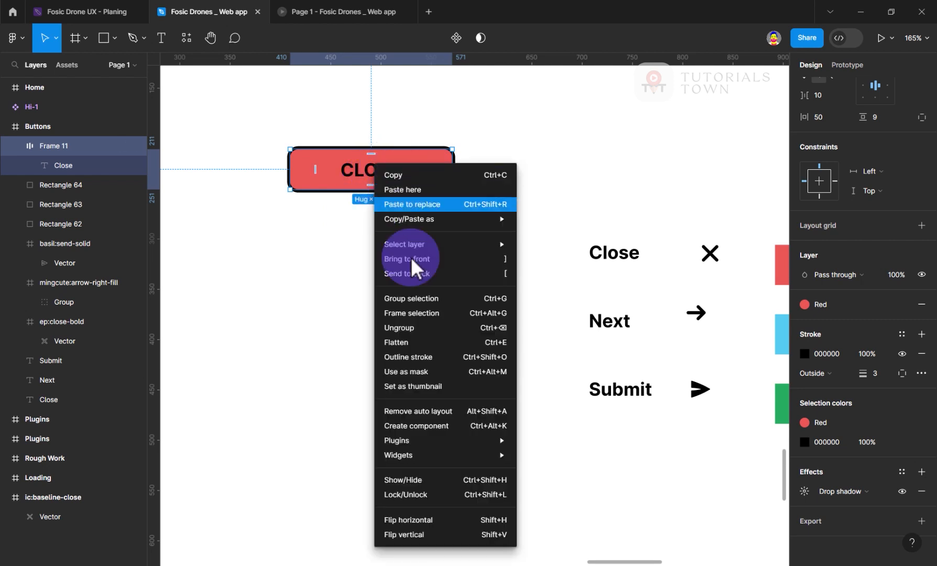
pyautogui.click(418, 427)
pyautogui.rightClick(395, 168)
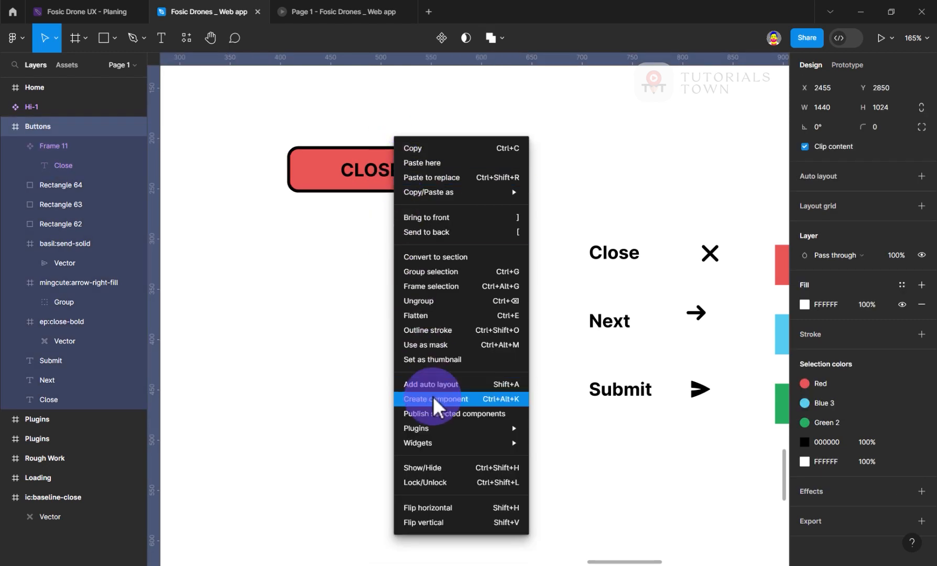
pyautogui.click(356, 329)
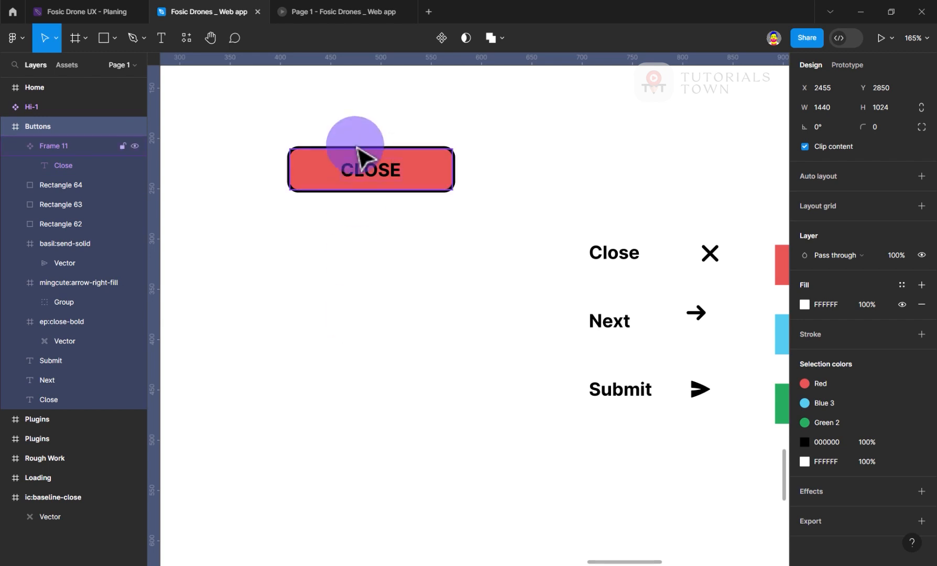
# Set the Close button component's horizontal padding to 20 and vertical padding to 10.
pyautogui.click(372, 167)
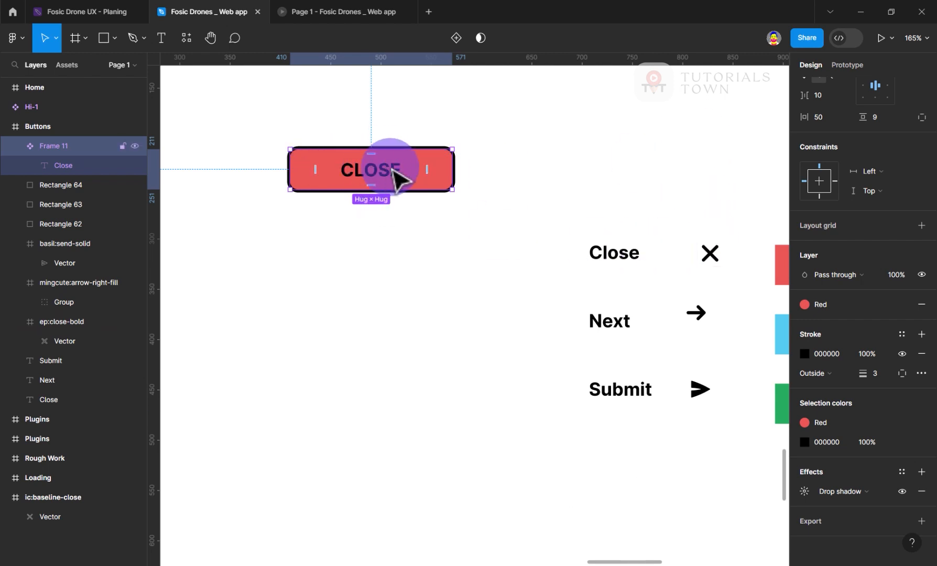
pyautogui.moveTo(426, 171)
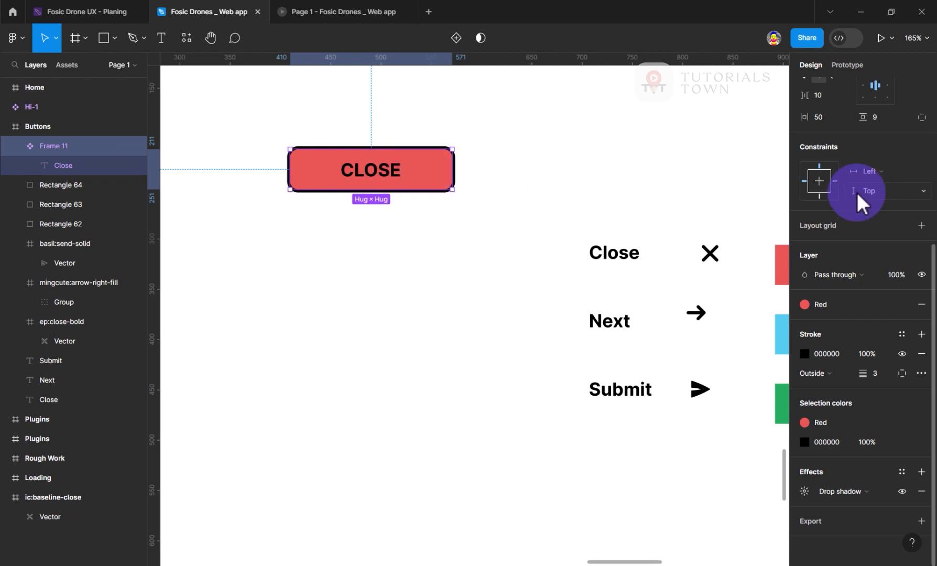
pyautogui.scroll(5, 856, 194)
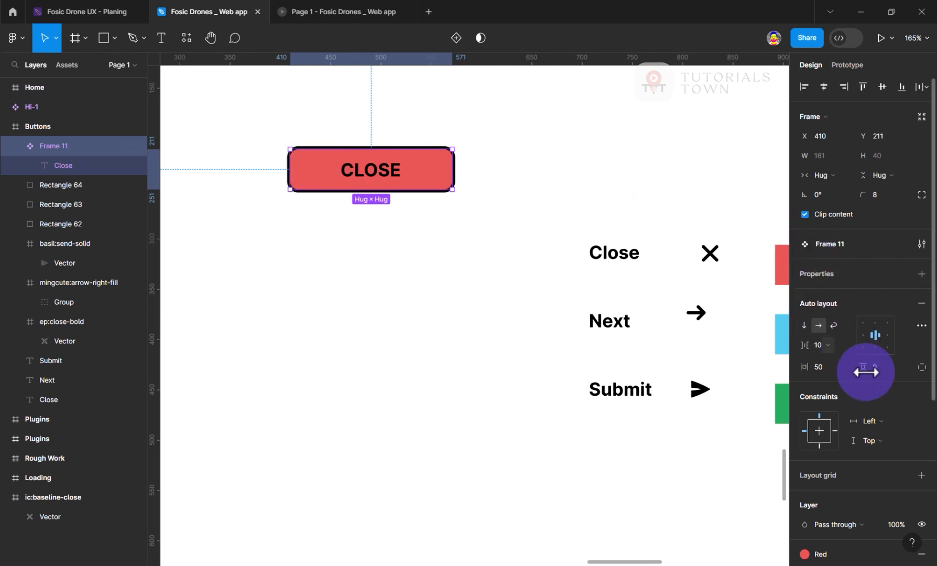
pyautogui.click(822, 366)
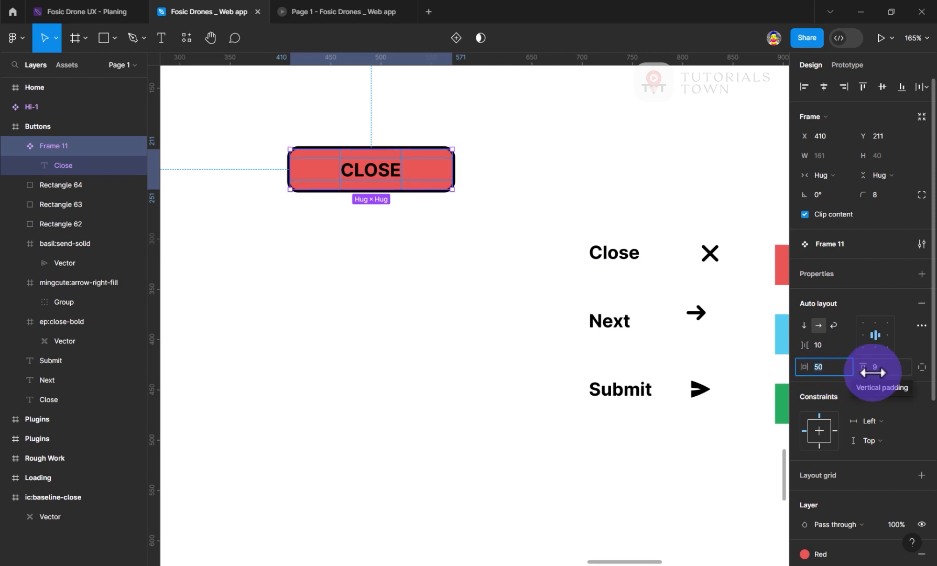
pyautogui.write('20')
pyautogui.press('Return')
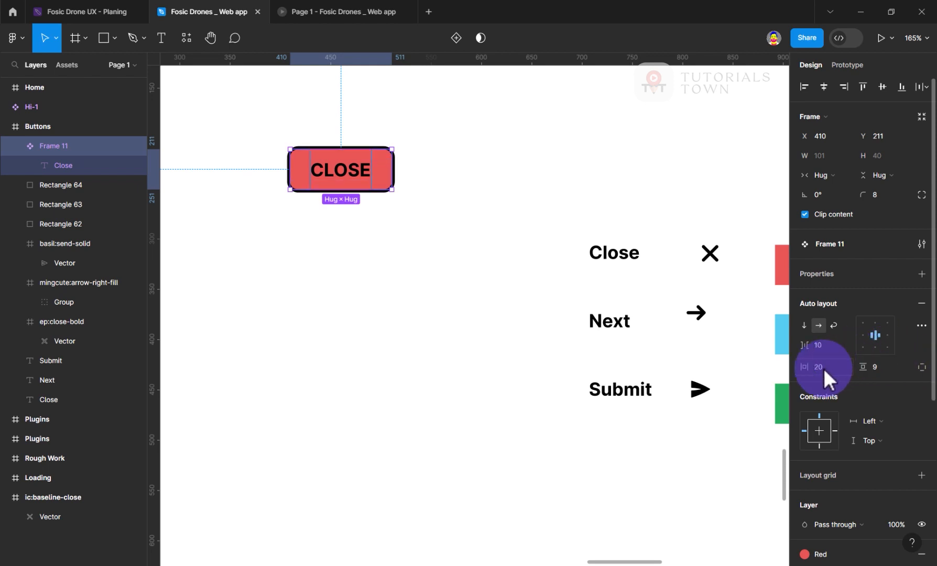
pyautogui.click(901, 369)
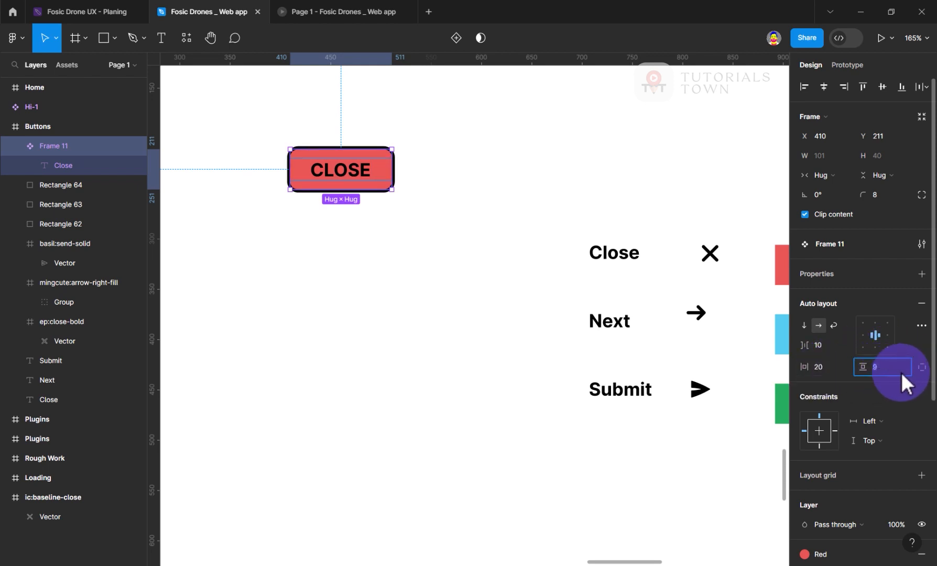
pyautogui.write('10')
pyautogui.press('Return')
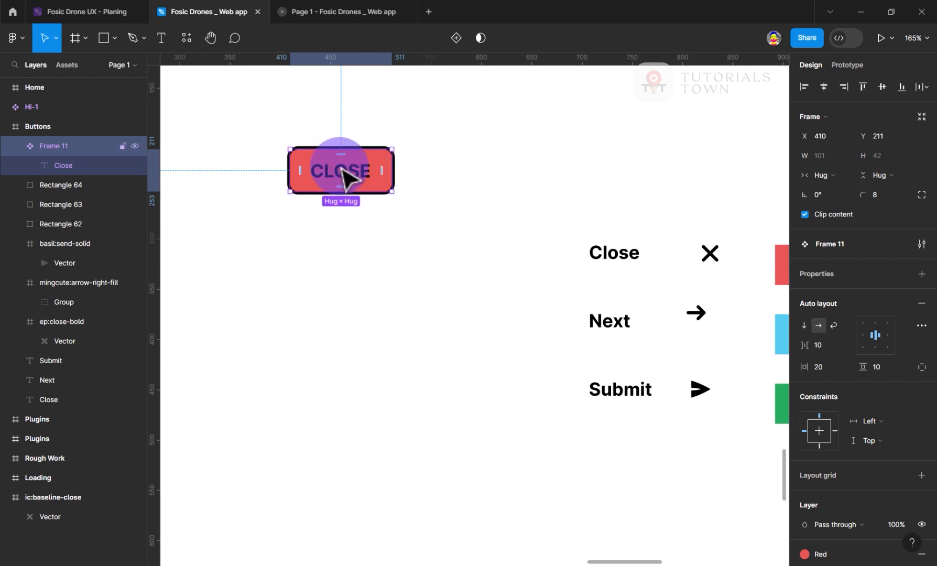
# Rename the Close button component as Button.
pyautogui.click(826, 245)
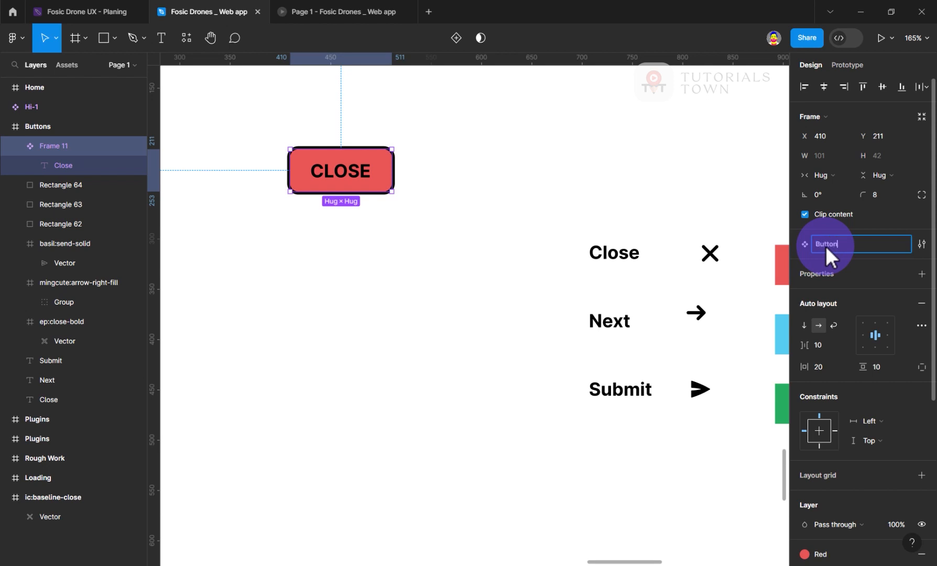
pyautogui.write('Buttons')
pyautogui.press('BackSpace')
pyautogui.press('Return')
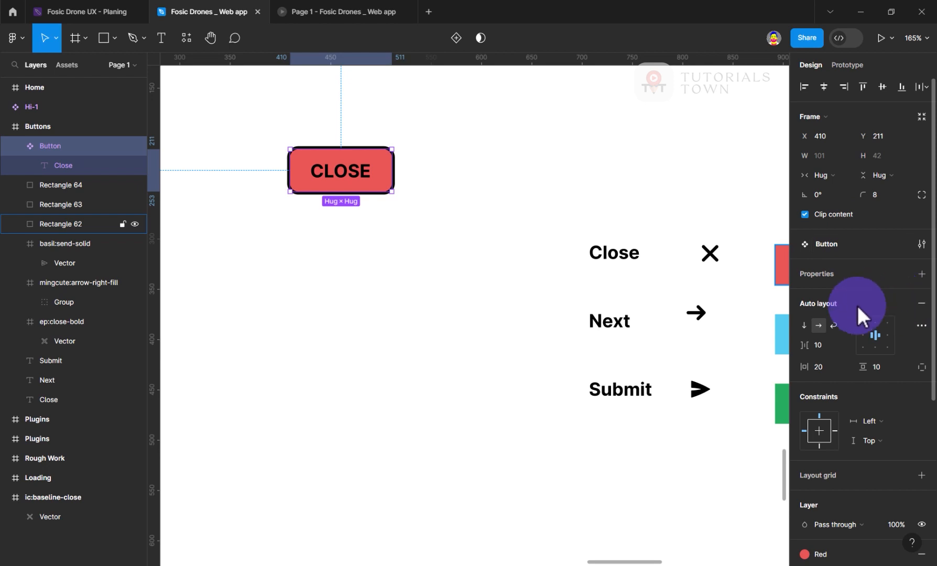
pyautogui.moveTo(703, 318); pyautogui.dragTo(587, 325)
pyautogui.moveTo(264, 245); pyautogui.dragTo(352, 223)
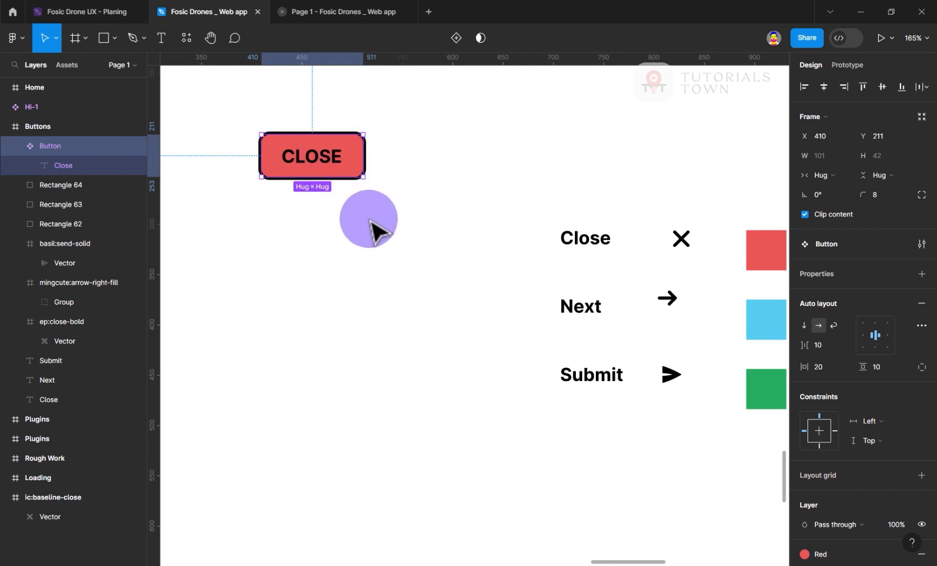
pyautogui.click(922, 273)
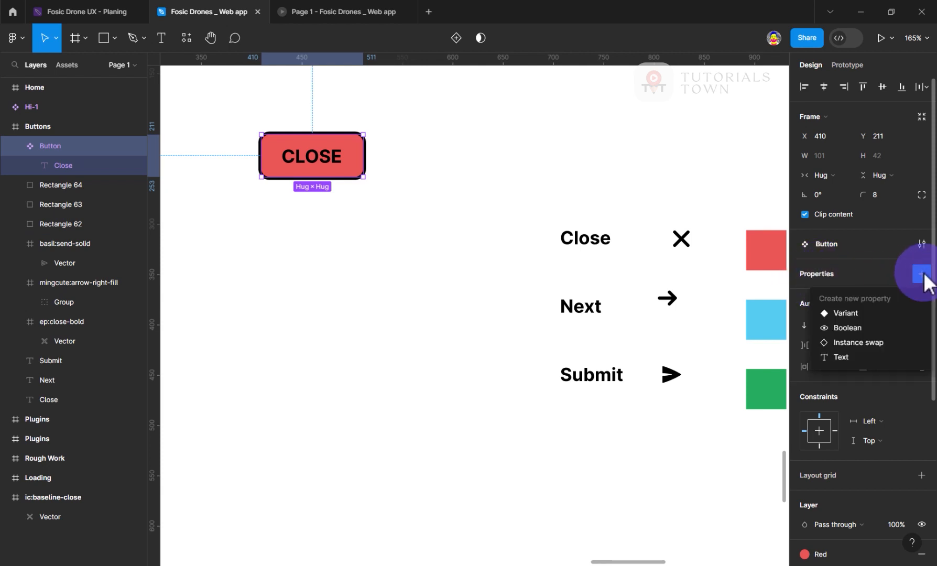
pyautogui.click(848, 313)
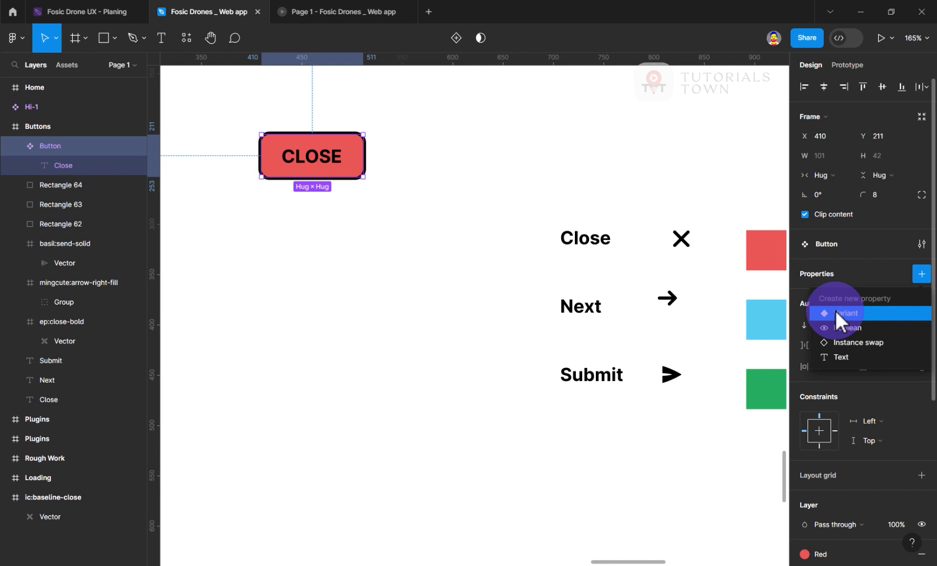
pyautogui.click(864, 283)
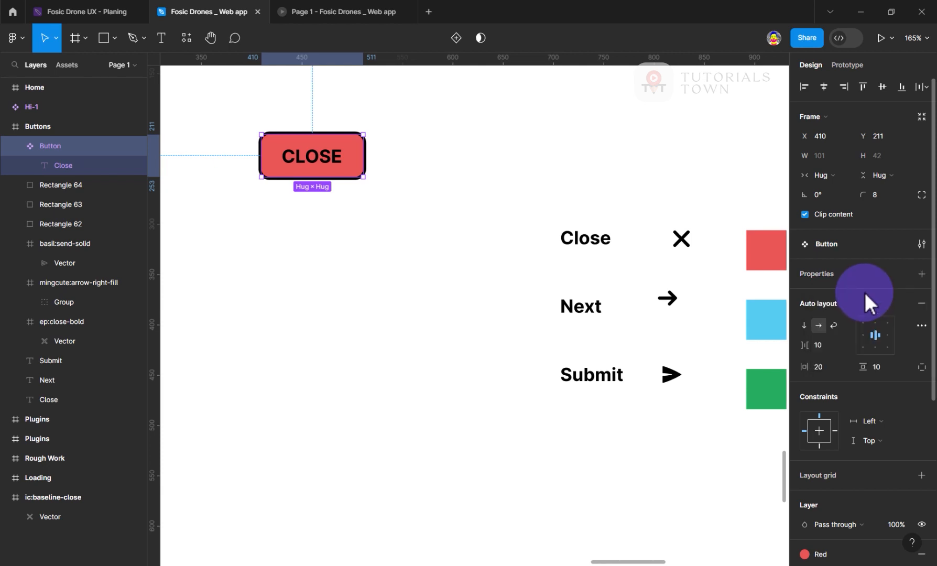
pyautogui.click(921, 273)
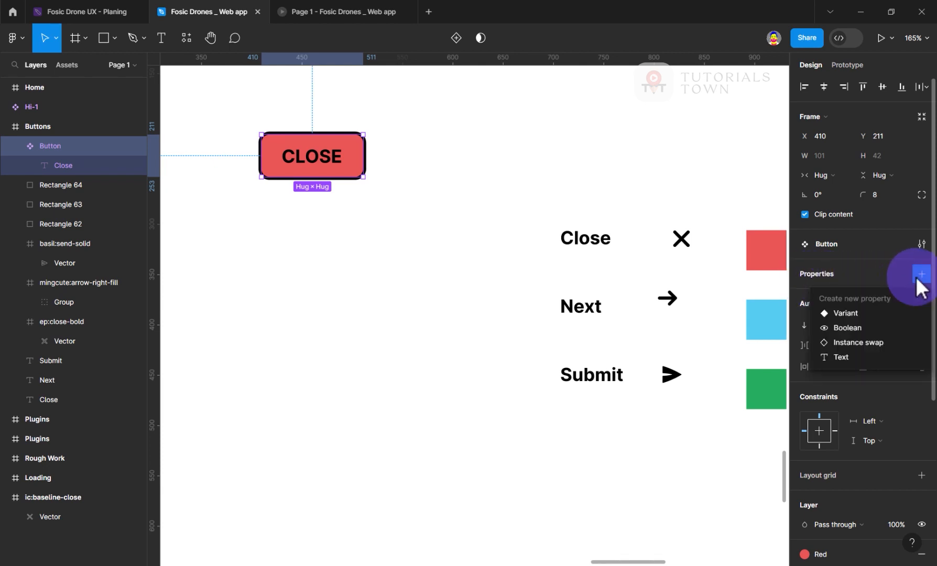
pyautogui.click(844, 329)
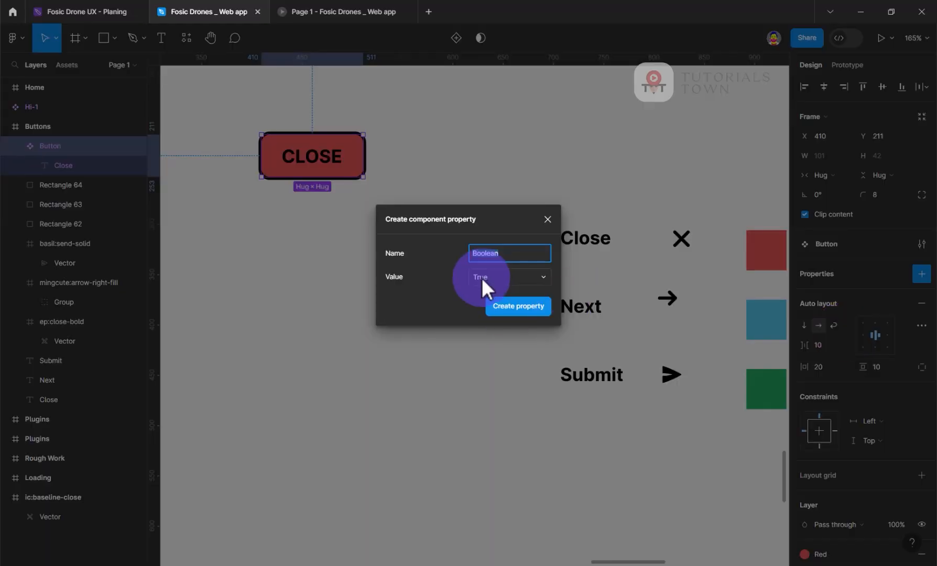
pyautogui.click(483, 277)
pyautogui.click(453, 298)
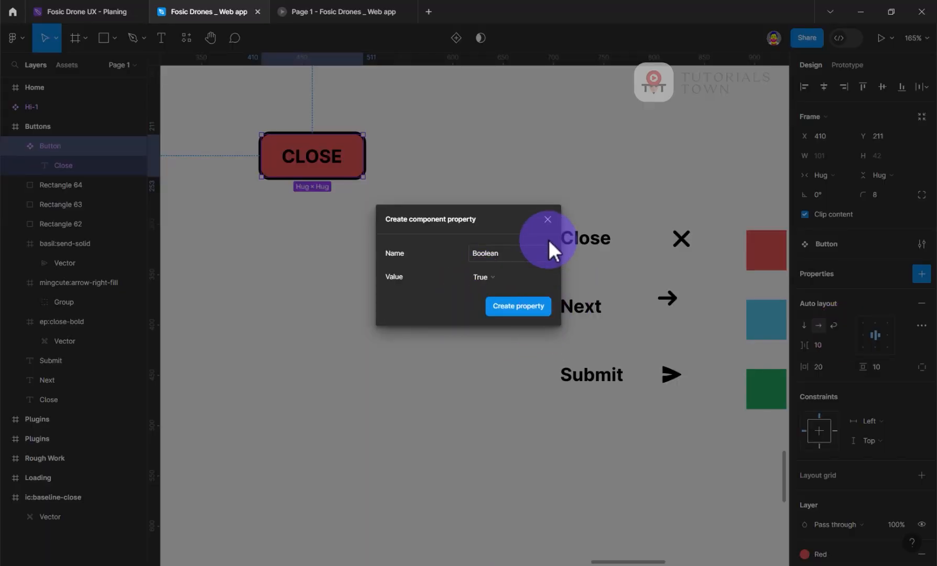
pyautogui.click(547, 219)
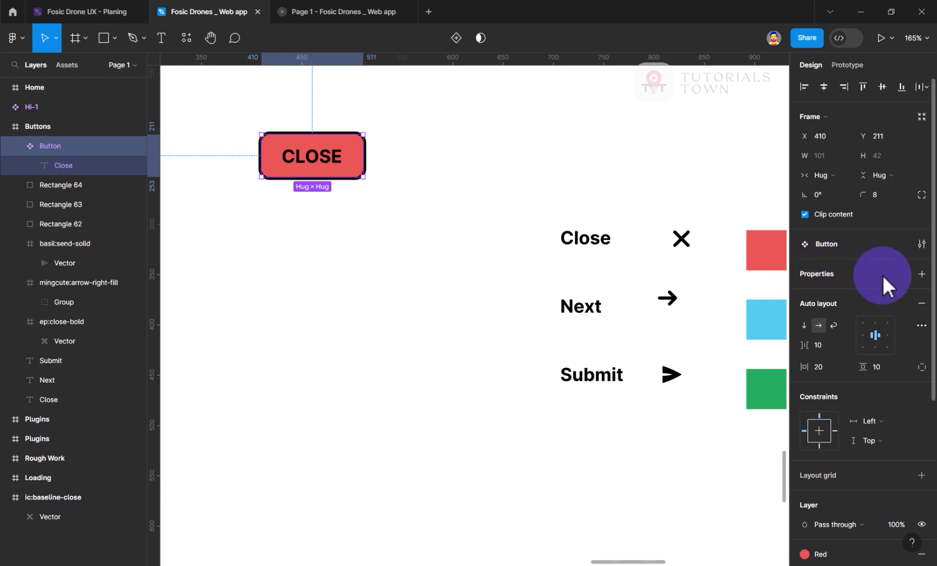
# Add a variant property to the Button component and name it Type.
pyautogui.click(921, 274)
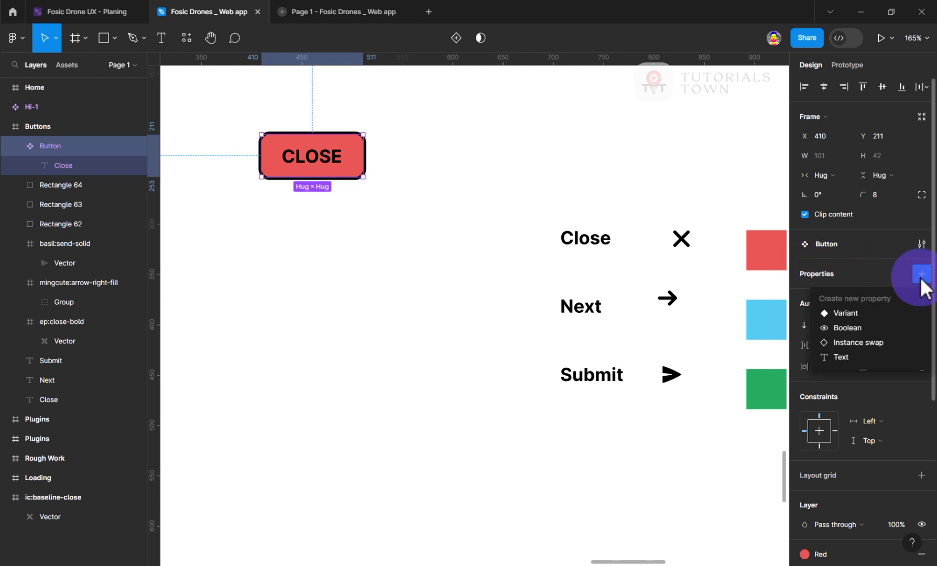
pyautogui.click(867, 311)
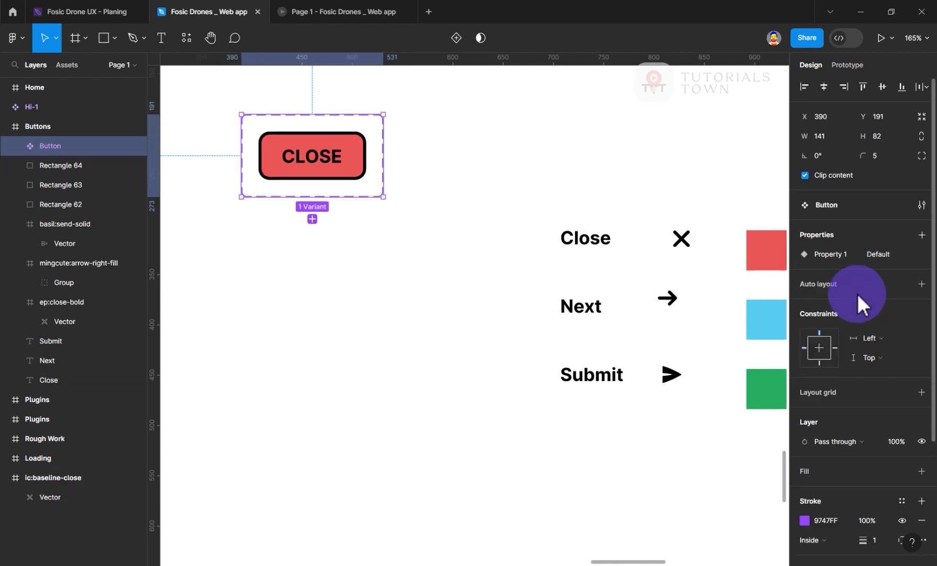
pyautogui.doubleClick(830, 253)
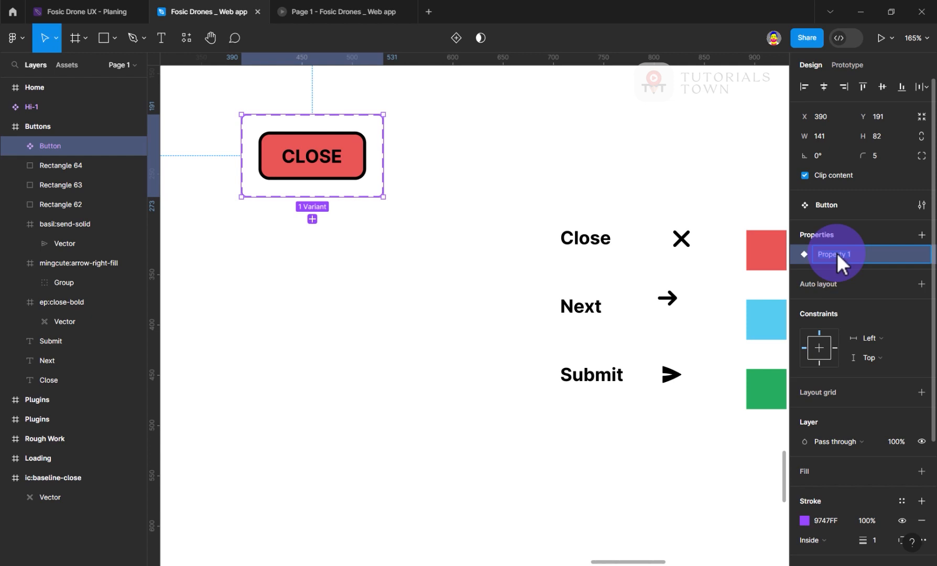
pyautogui.press('Return')
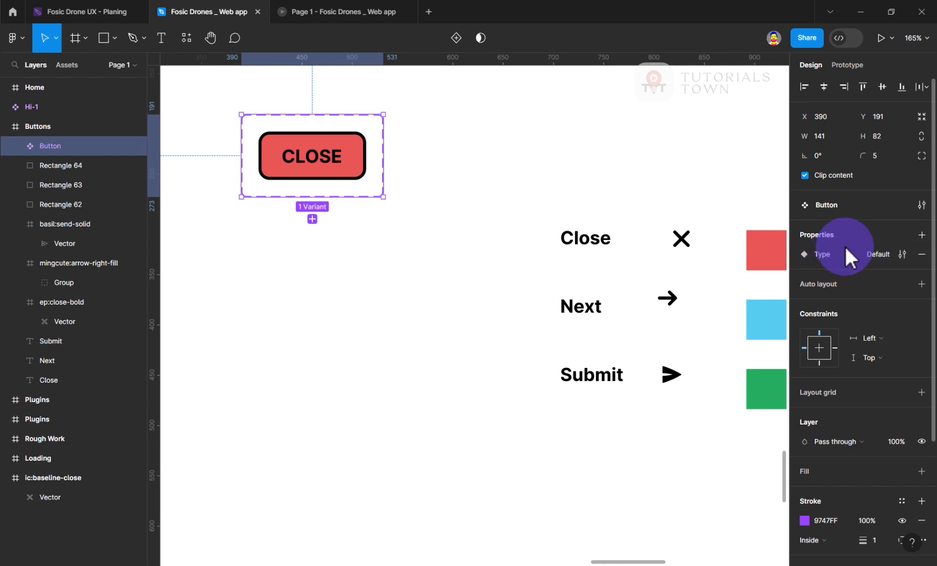
pyautogui.doubleClick(875, 256)
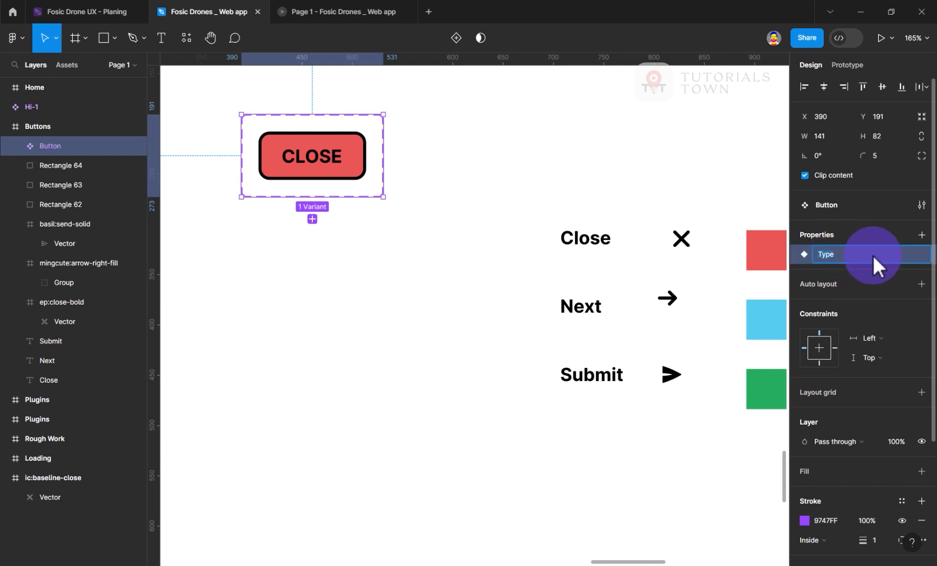
pyautogui.press('Return')
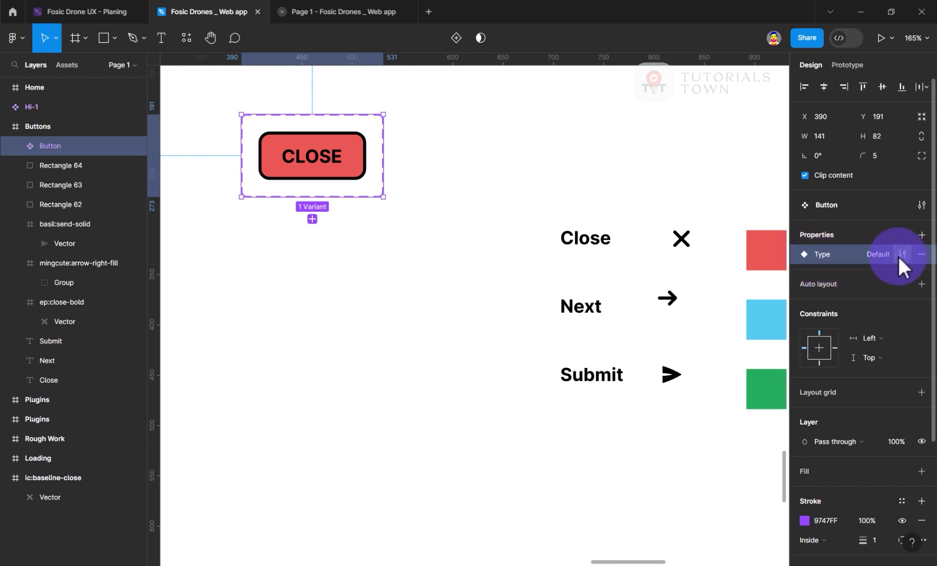
# Rename the Default value of the Button component's Type property as Close.
pyautogui.click(898, 256)
pyautogui.click(635, 332)
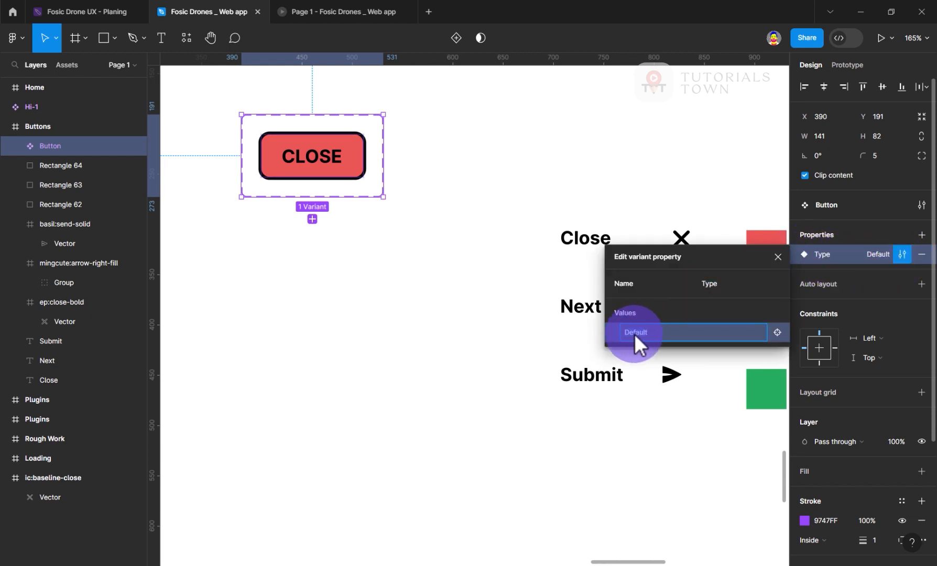
pyautogui.write('Close')
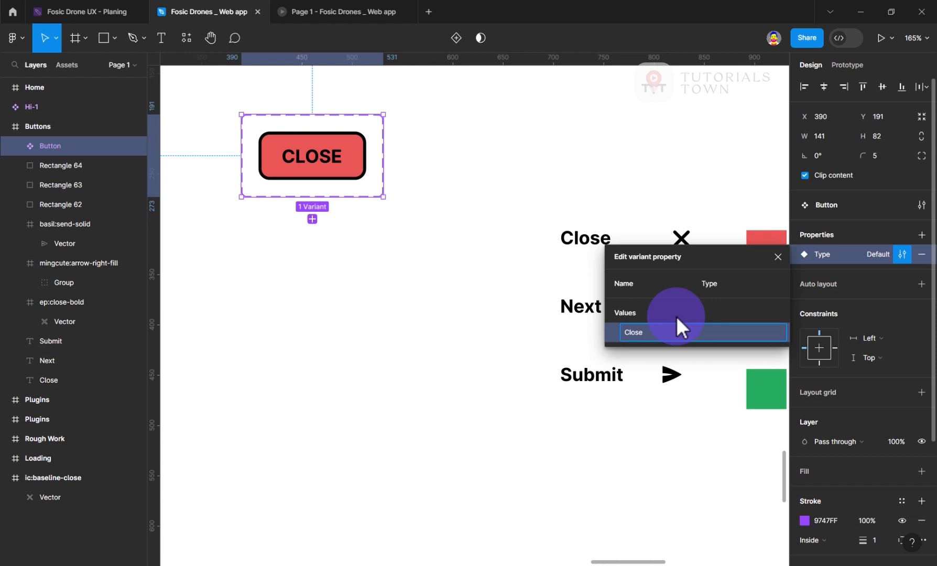
pyautogui.press('Return')
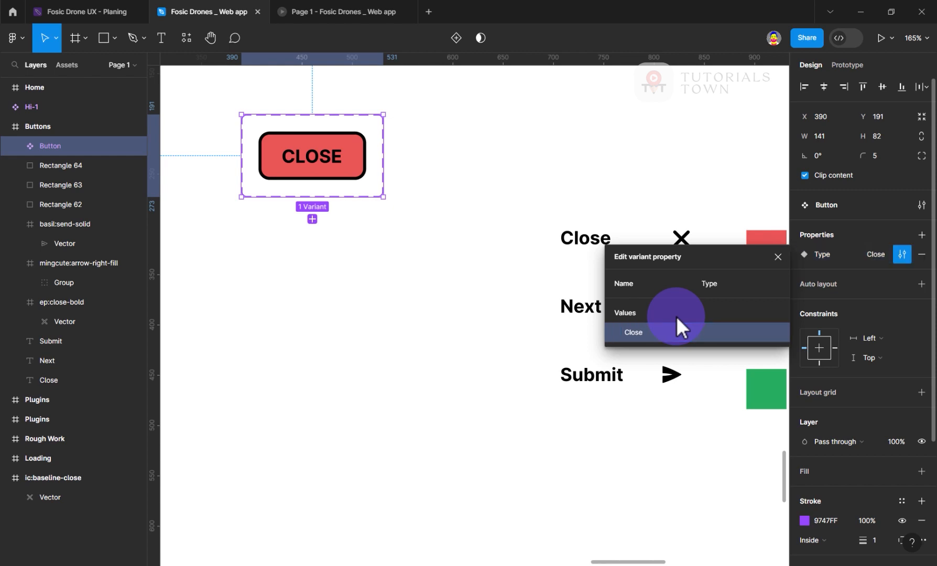
pyautogui.click(872, 233)
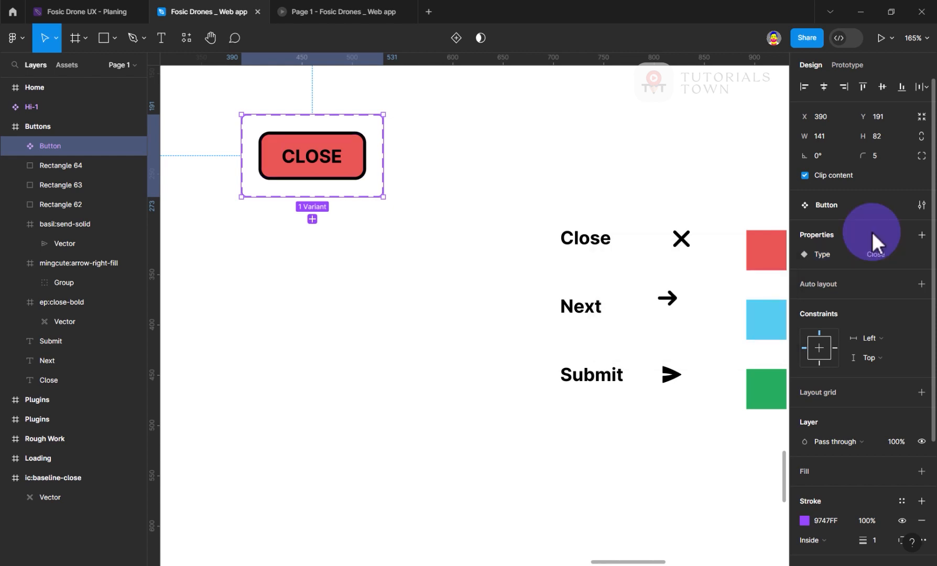
pyautogui.click(315, 157)
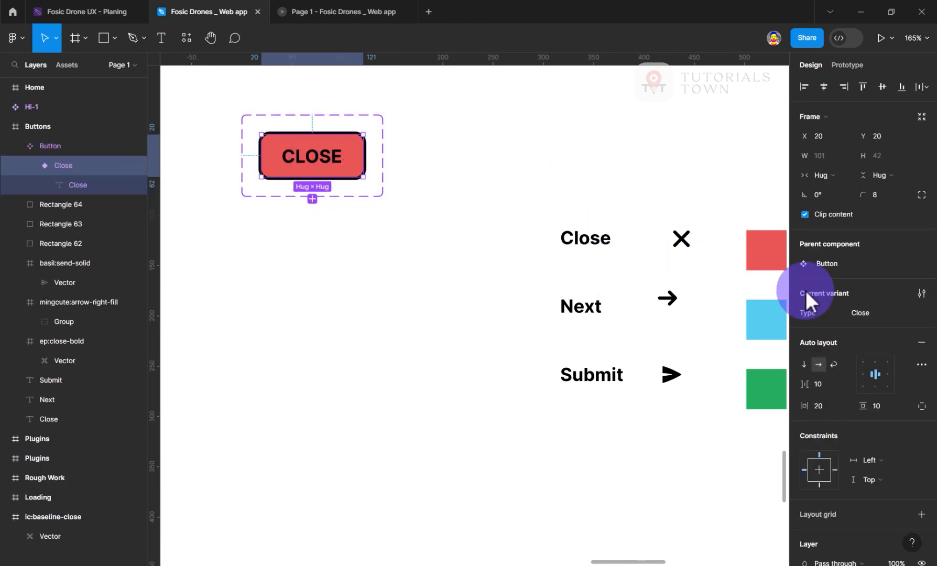
pyautogui.click(340, 225)
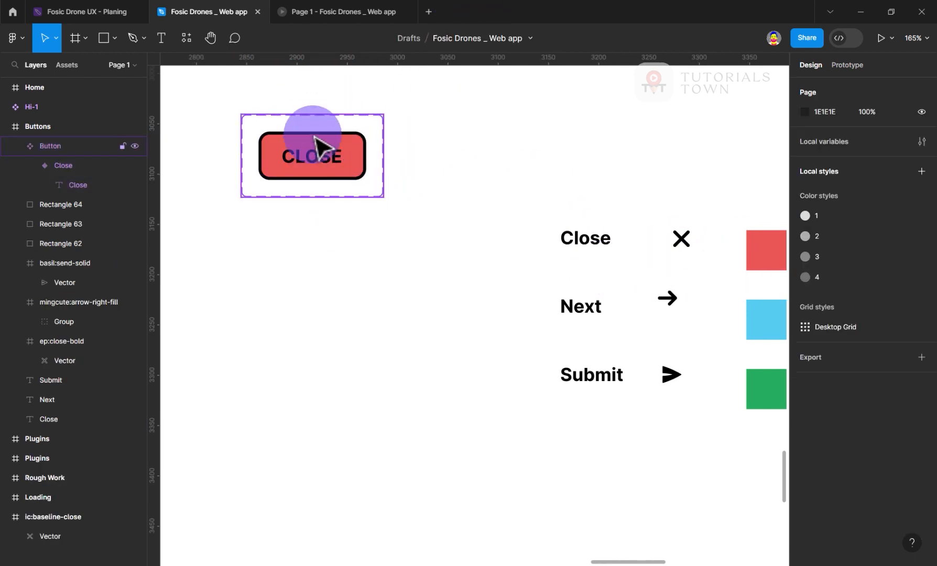
# Add a second variant to the Button component set, below the existing Close variant.
pyautogui.click(244, 117)
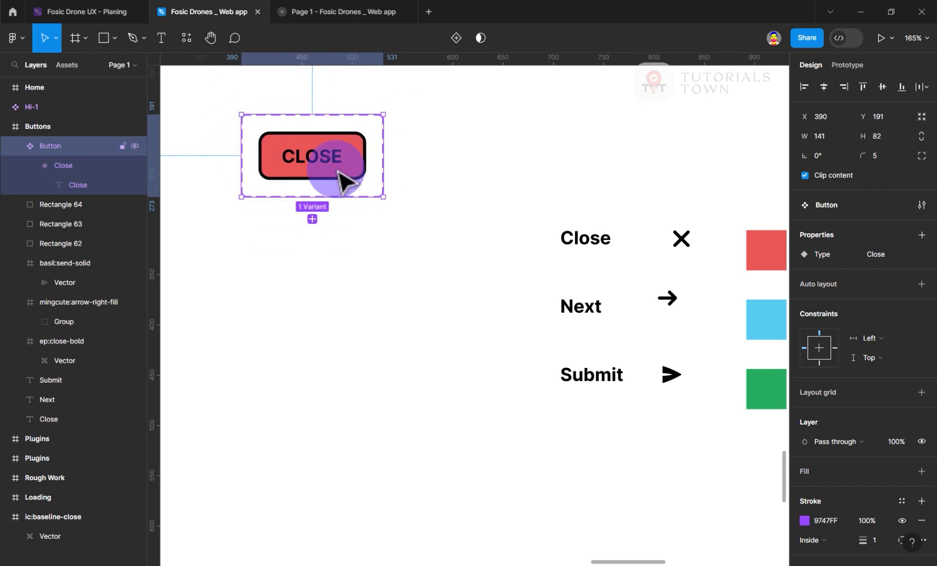
pyautogui.click(312, 220)
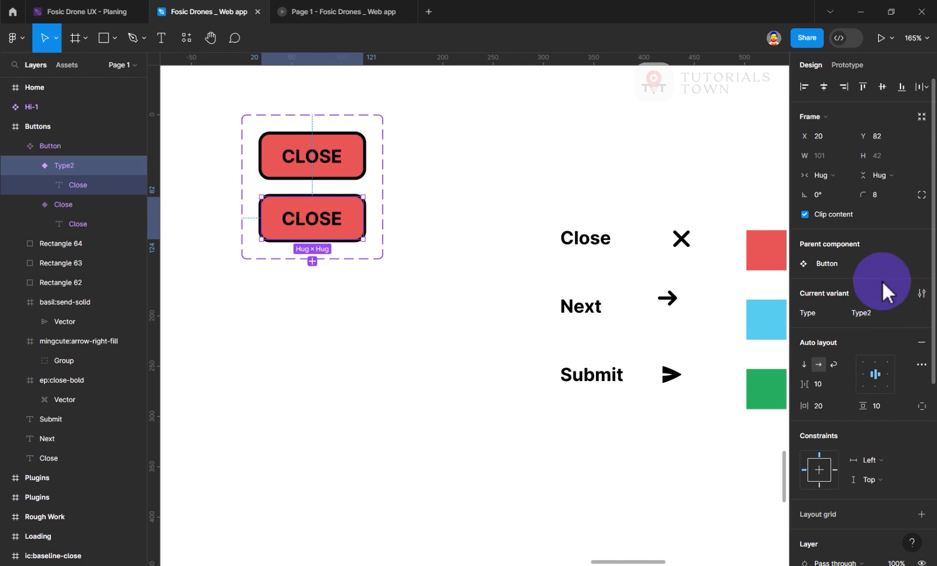
pyautogui.click(410, 304)
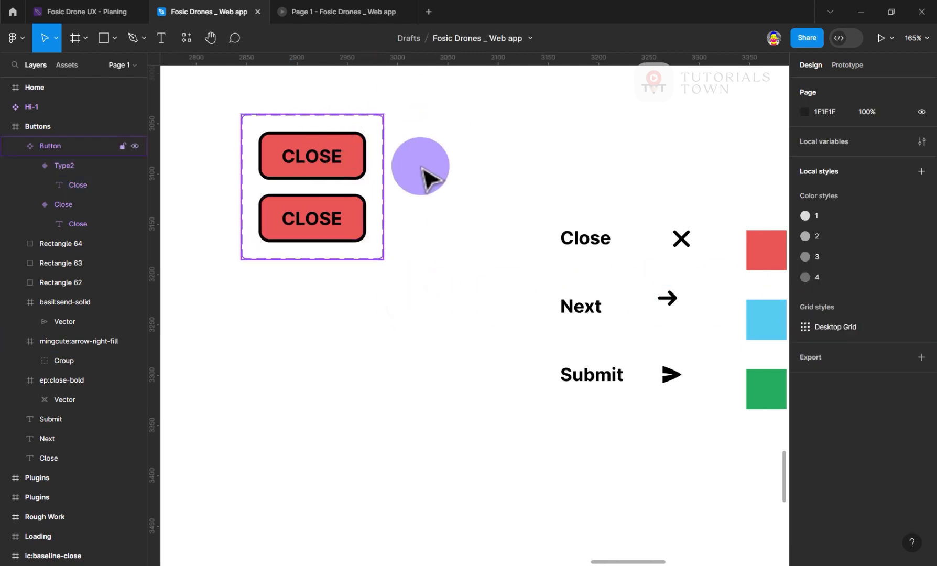
# Create a variant property named Hover with the value Default on the Button component set.
pyautogui.click(383, 155)
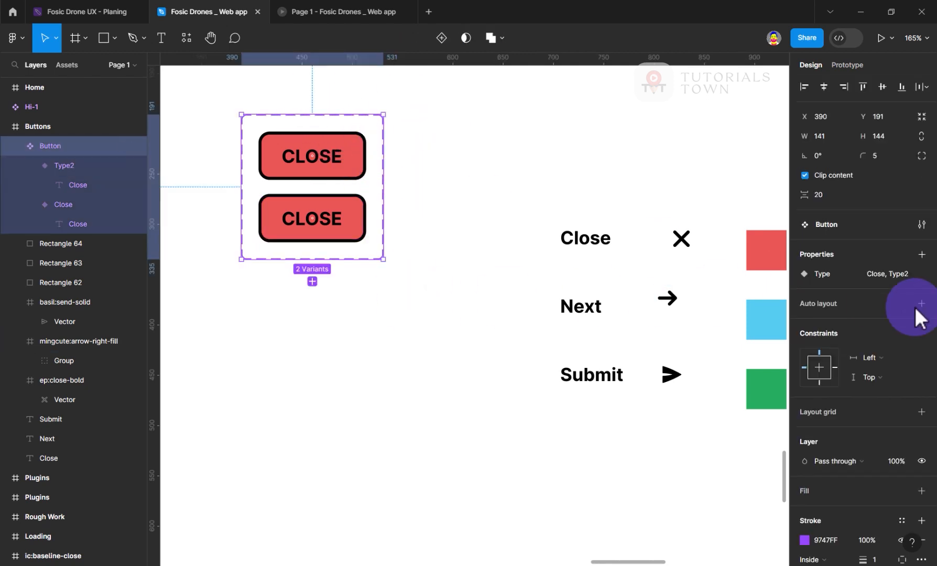
pyautogui.click(921, 254)
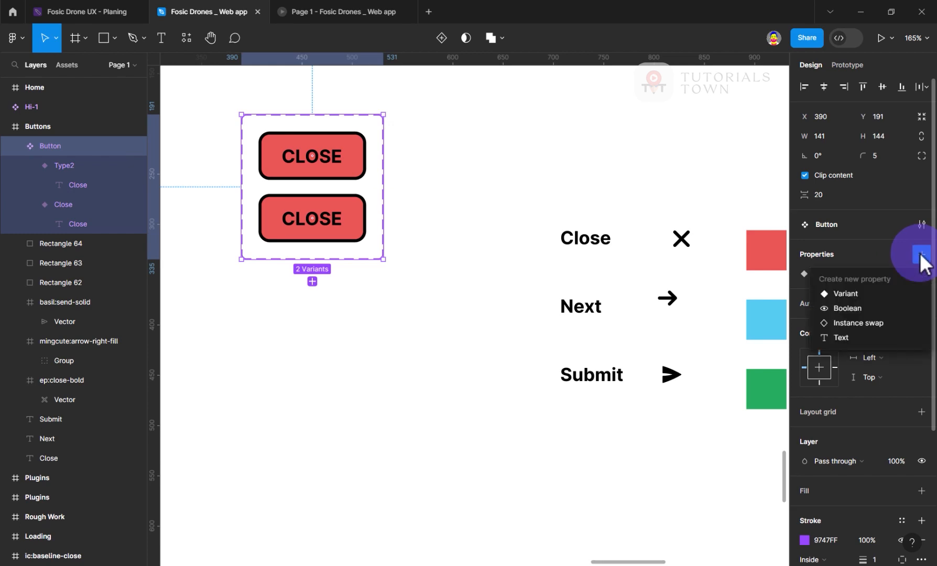
pyautogui.click(874, 290)
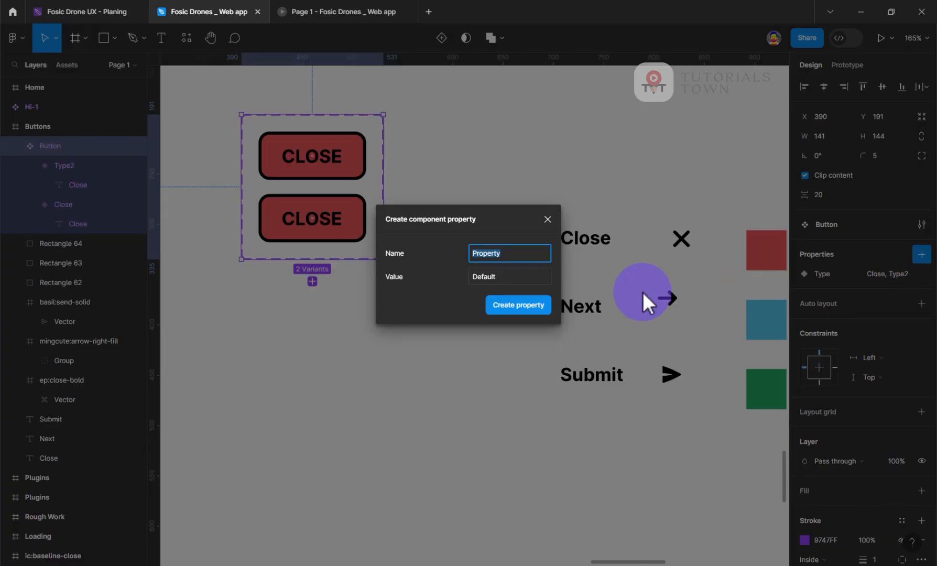
pyautogui.write('Hover')
pyautogui.click(506, 308)
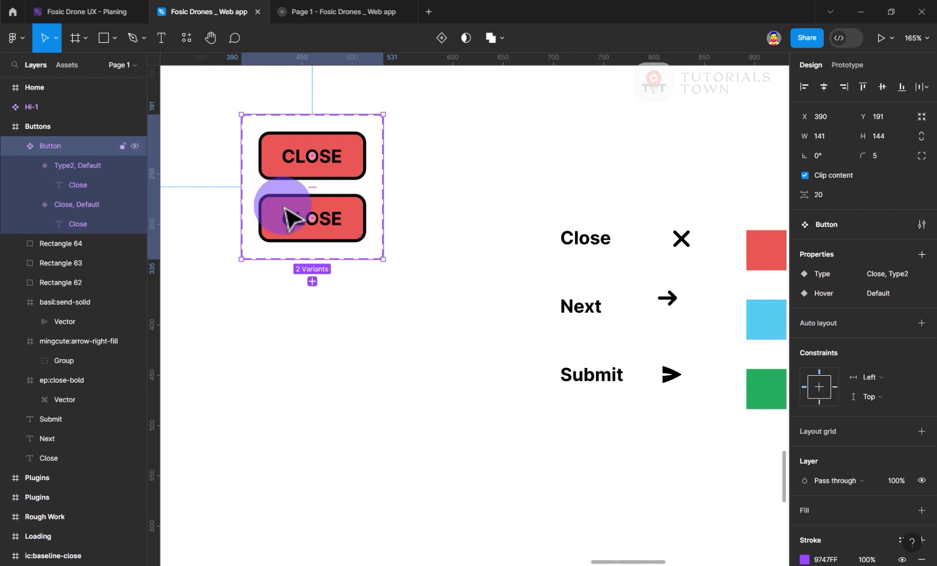
# Set the second variant's drop shadow offset to X 4 and Y 4.
pyautogui.click(315, 230)
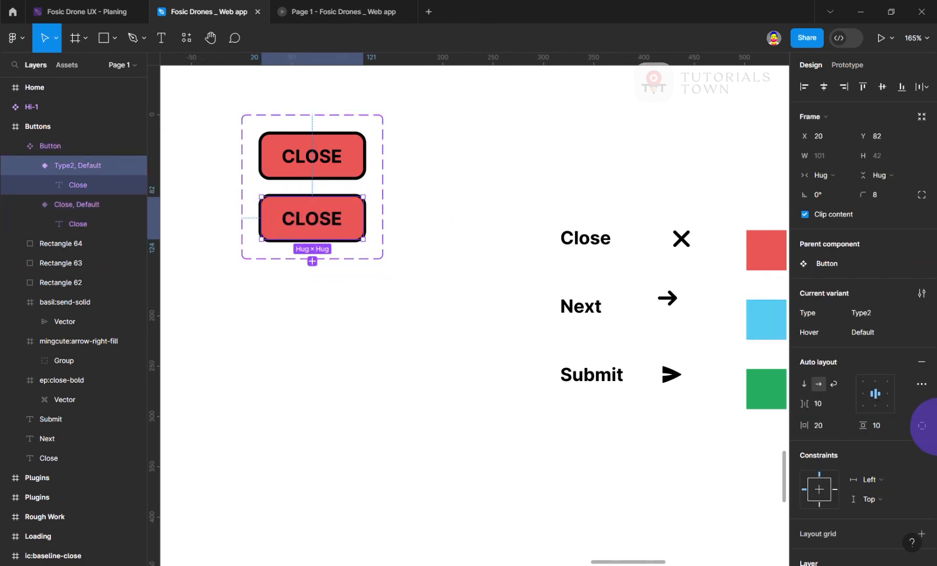
pyautogui.scroll(-3, 913, 480)
pyautogui.scroll(-5, 912, 469)
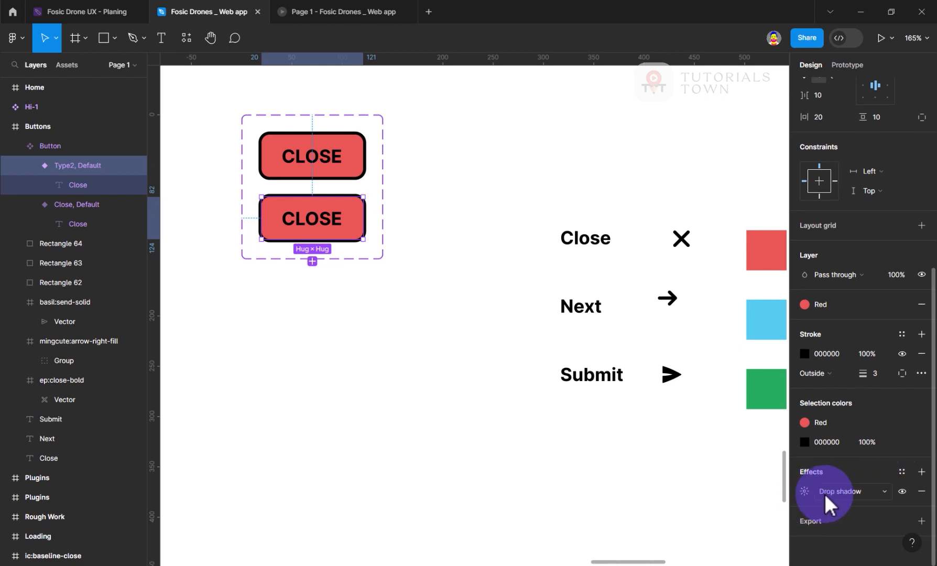
pyautogui.click(805, 492)
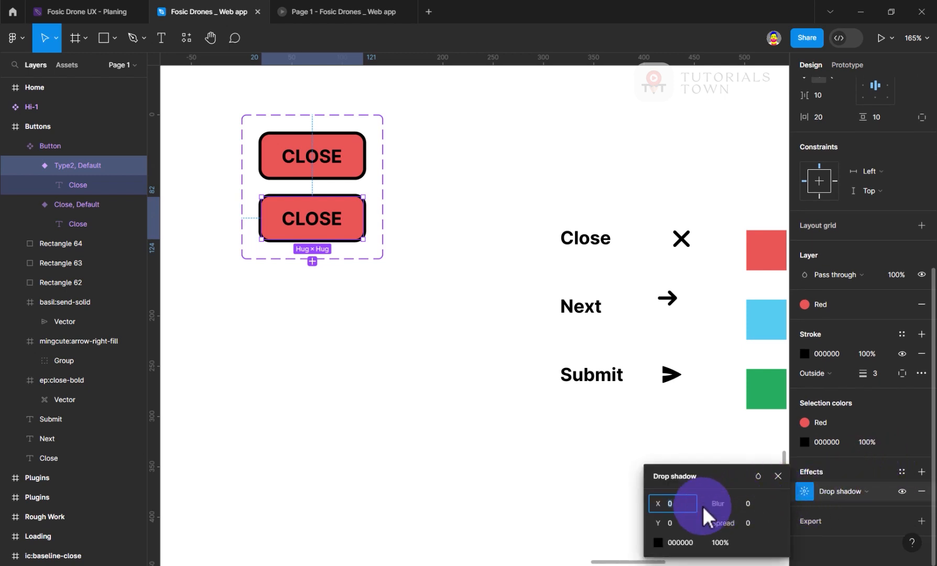
pyautogui.write('4')
pyautogui.press('Tab')
pyautogui.write('4')
pyautogui.press('Tab')
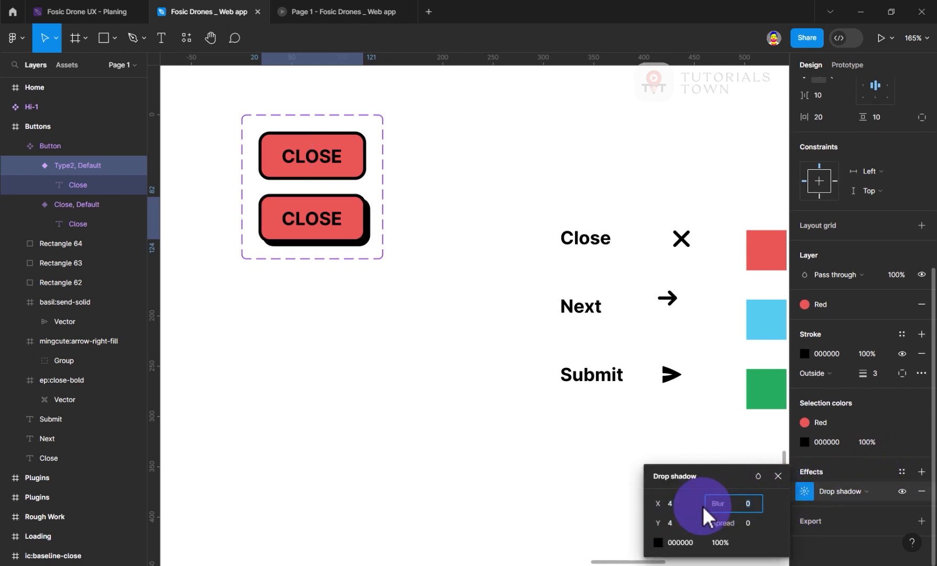
pyautogui.click(318, 236)
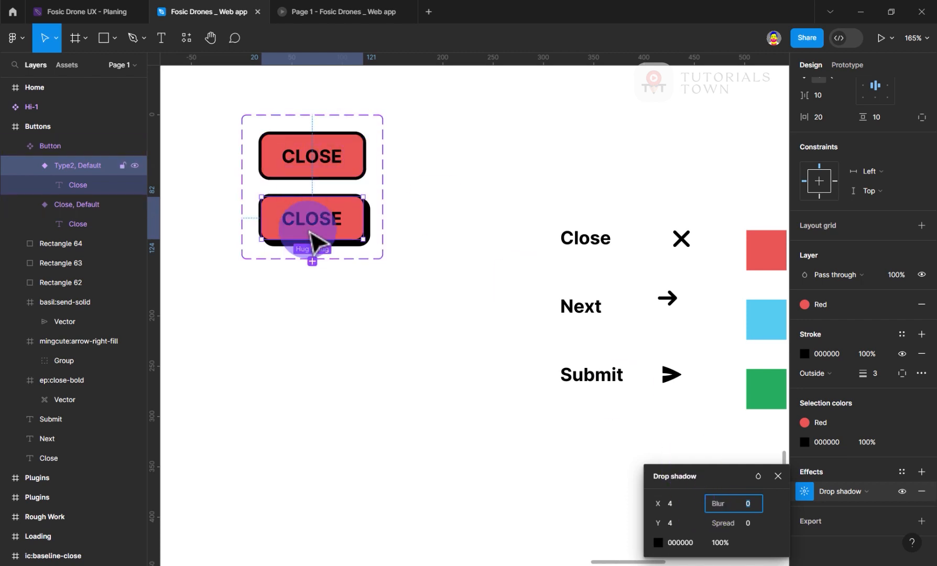
pyautogui.click(424, 240)
pyautogui.click(359, 240)
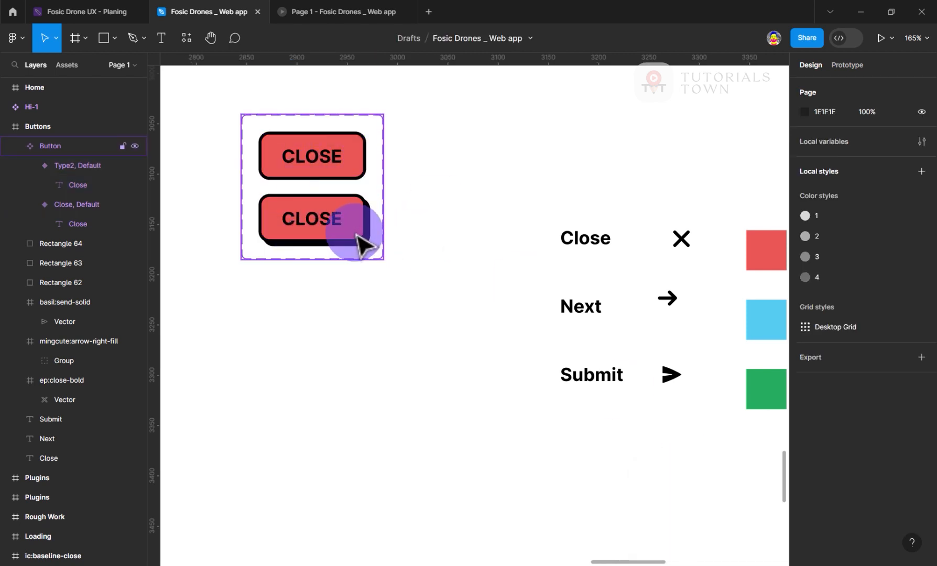
# Set the Hover property of the shadowed variant to Hover.
pyautogui.click(346, 239)
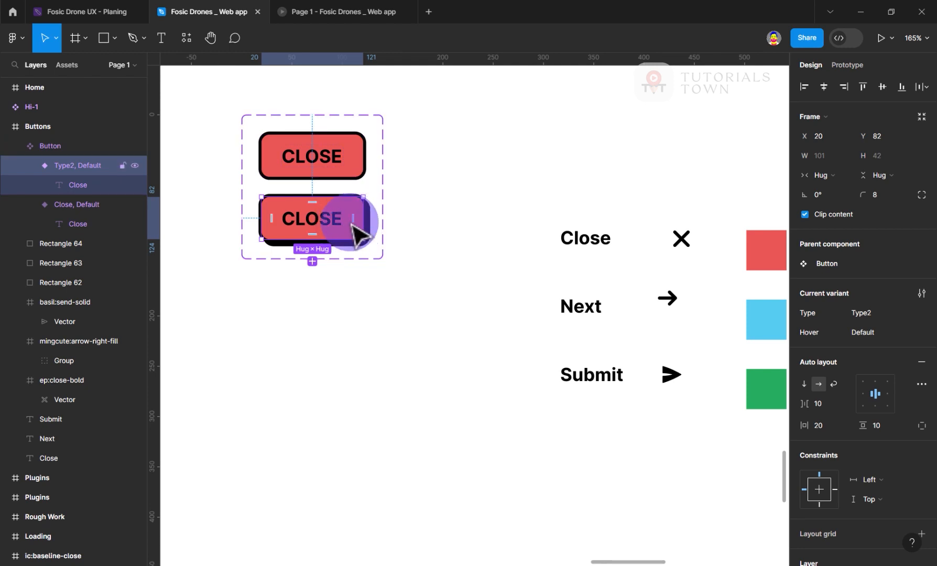
pyautogui.click(869, 333)
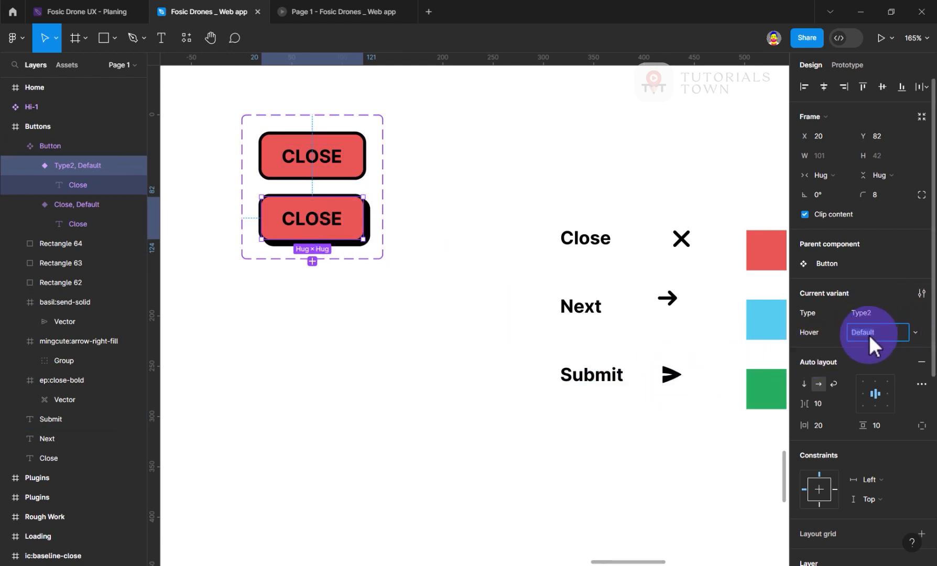
pyautogui.write('Hover')
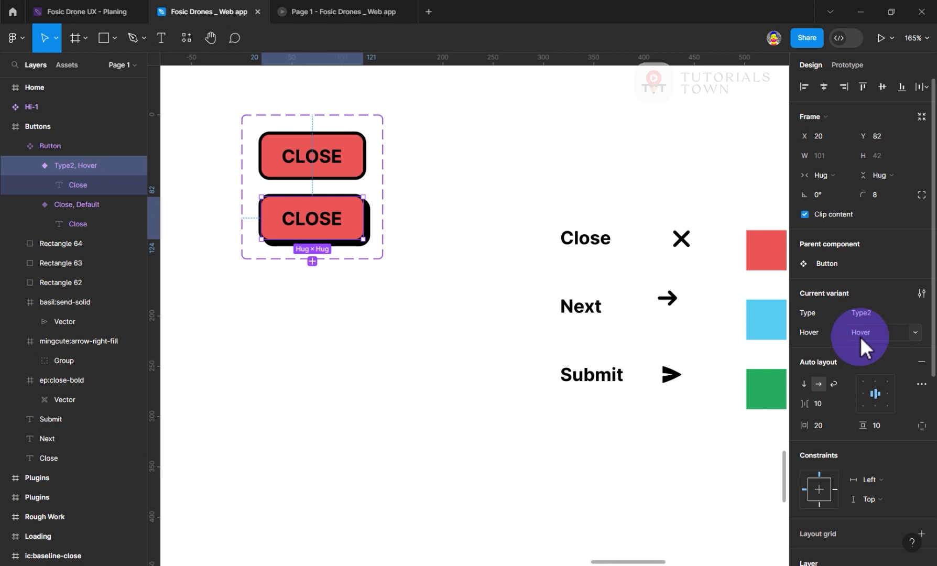
# Select both Button variants together and set their Type property to Close.
pyautogui.click(330, 168)
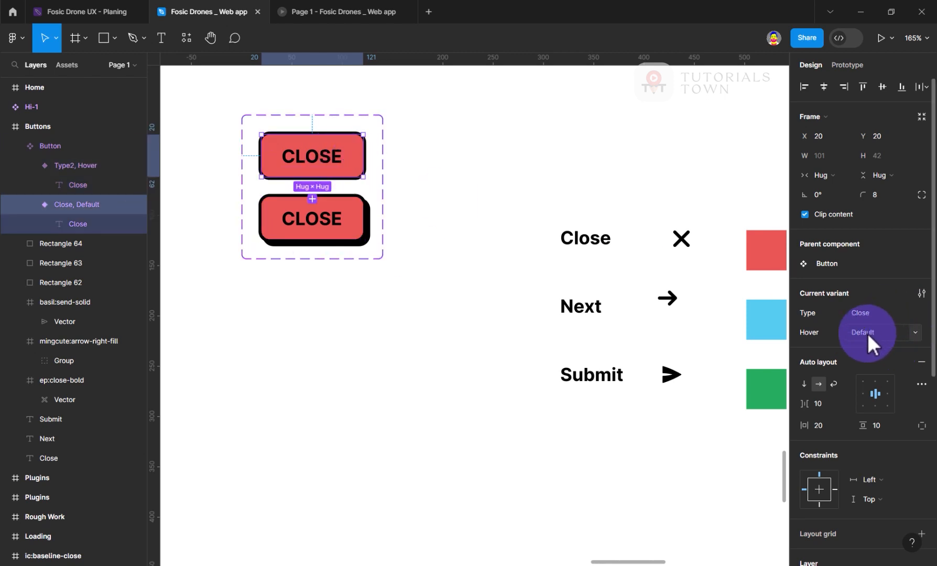
pyautogui.click(868, 335)
pyautogui.moveTo(868, 333); pyautogui.dragTo(220, 270)
pyautogui.keyDown('shift'); pyautogui.click(307, 236); pyautogui.keyUp('shift')
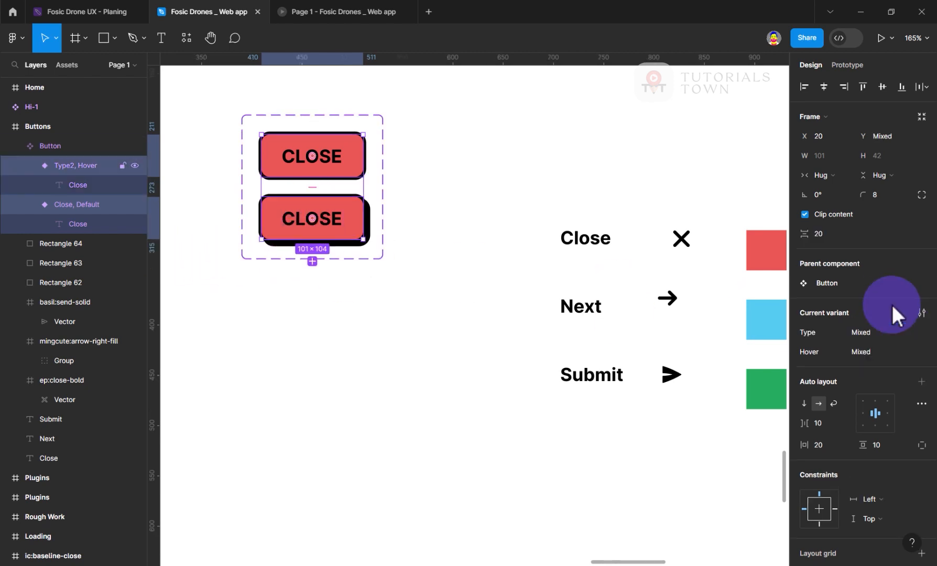
pyautogui.click(918, 332)
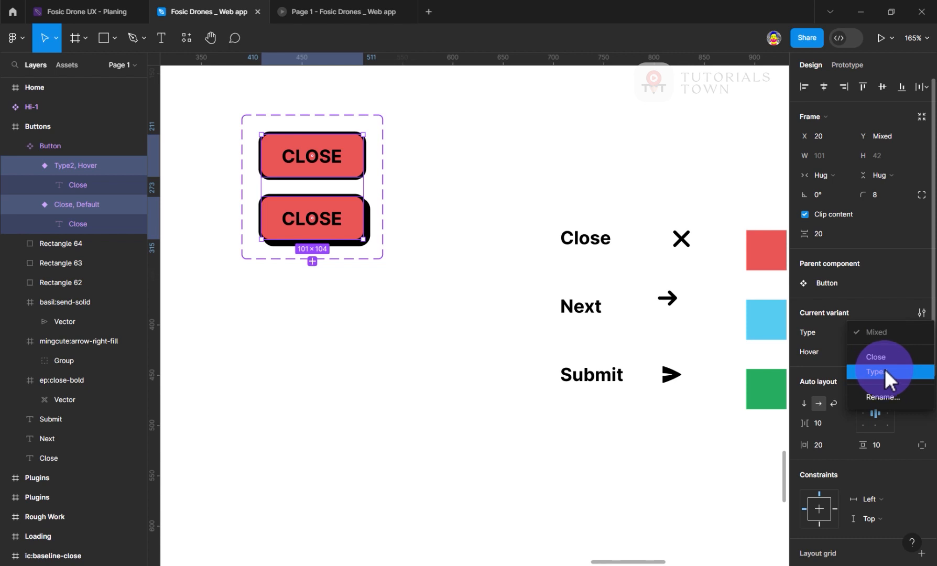
pyautogui.click(884, 359)
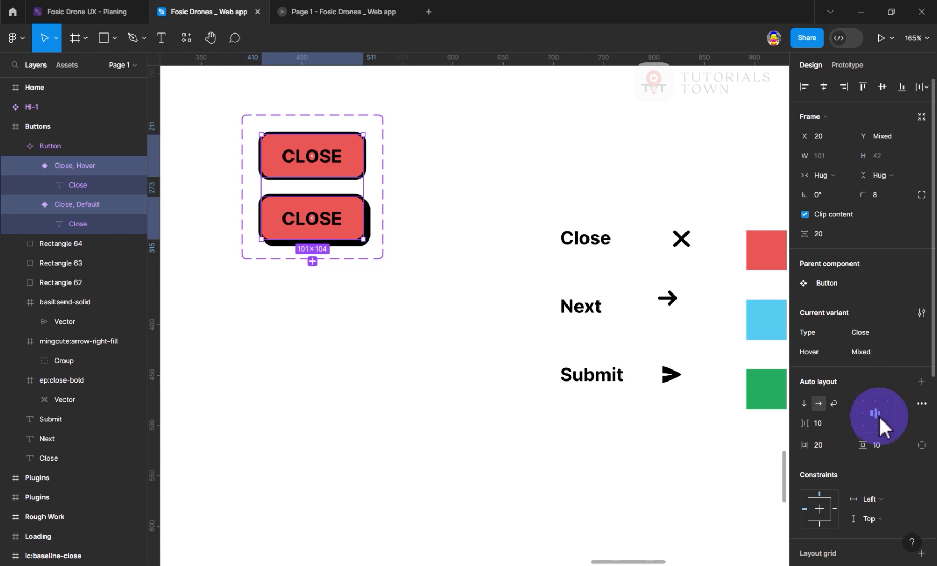
pyautogui.click(681, 349)
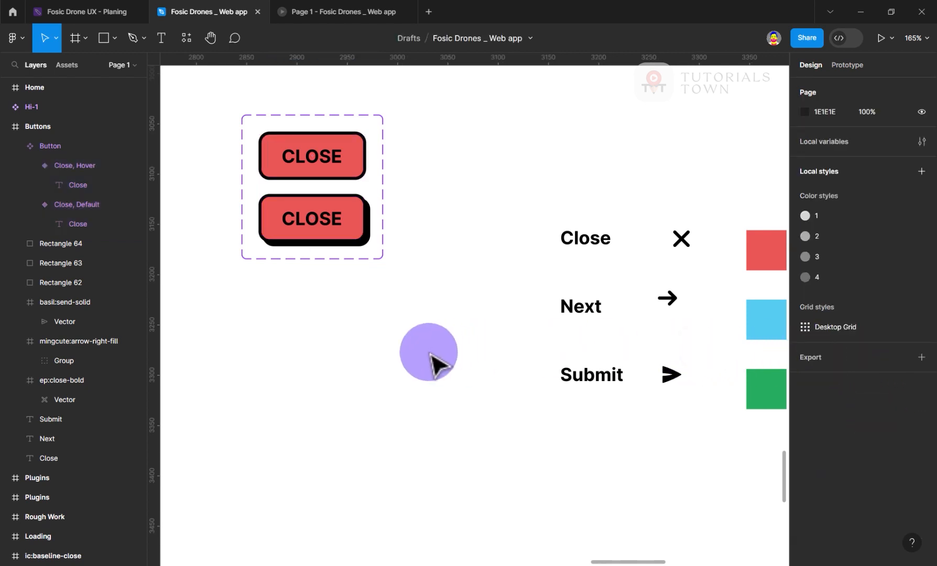
# Add a third variant without a shadow below the shadowed one in the Button component set.
pyautogui.click(322, 184)
pyautogui.click(320, 163)
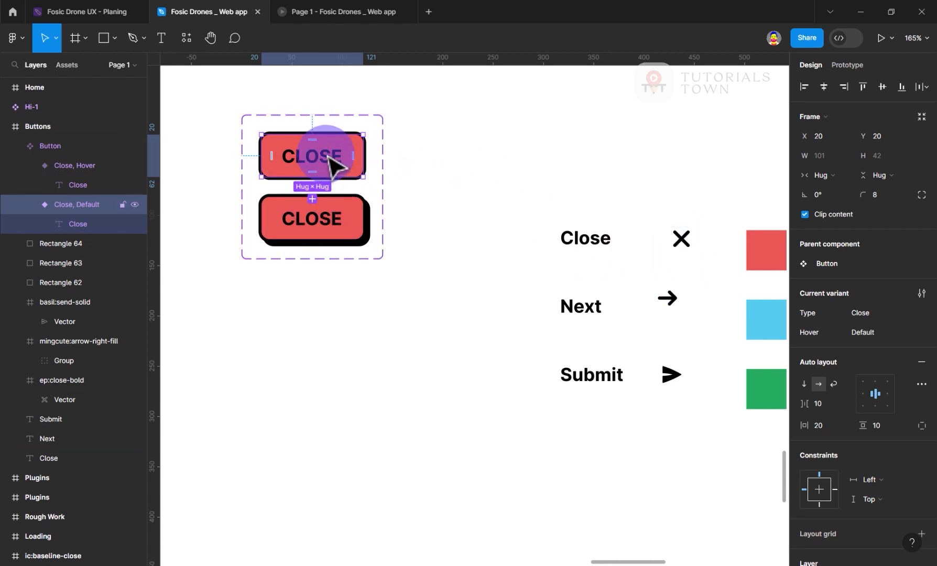
pyautogui.click(318, 262)
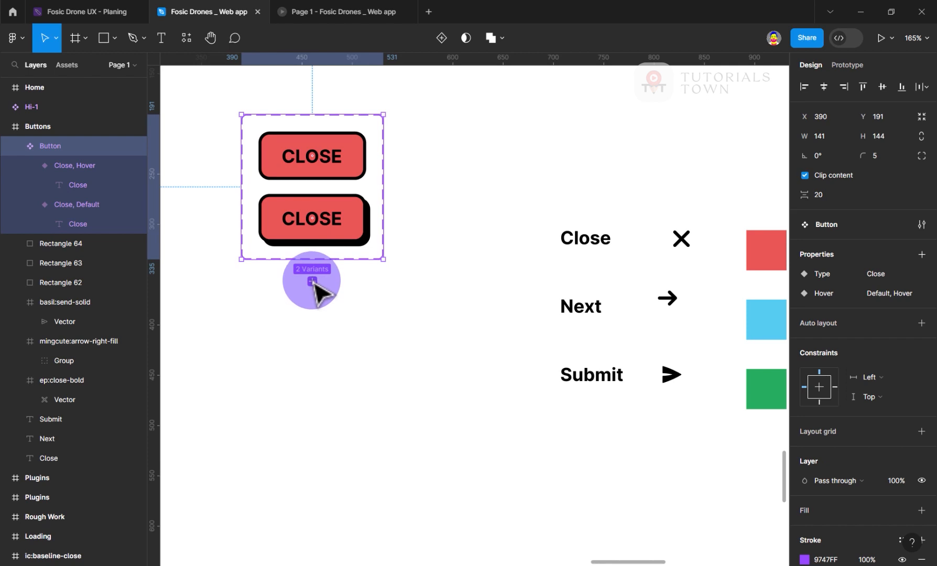
pyautogui.click(313, 281)
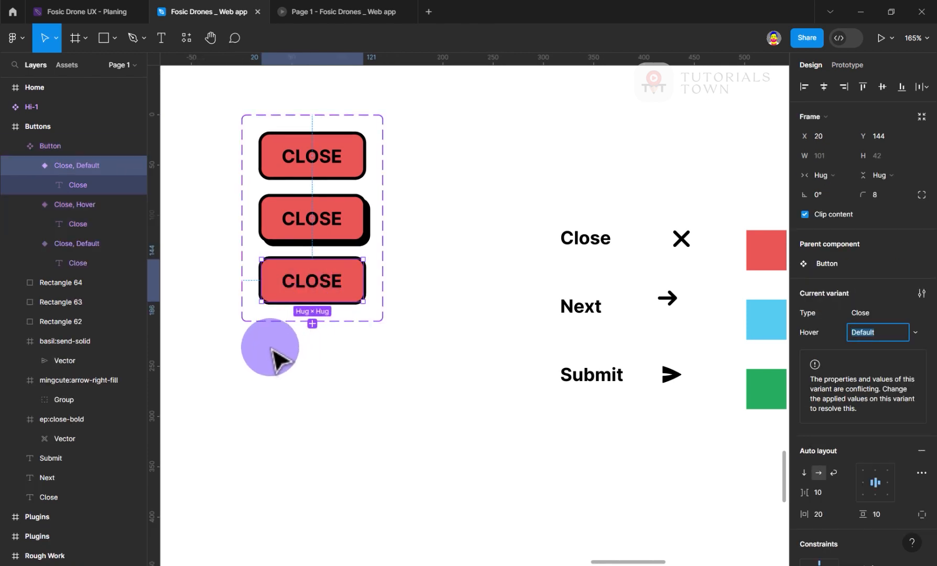
# Move the X icon into the third variant after its CLOSE label and widen the Button component set to 194.
pyautogui.moveTo(681, 242); pyautogui.dragTo(351, 286)
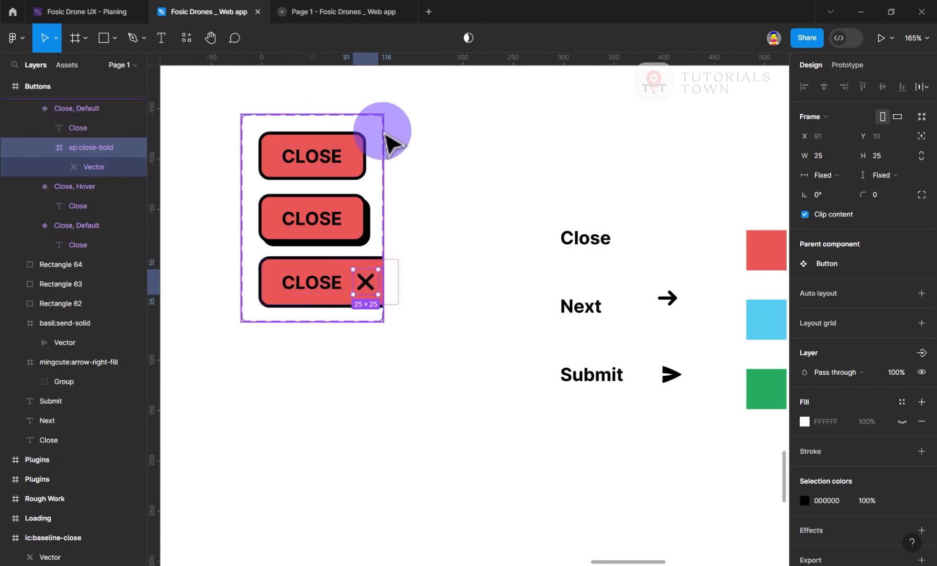
pyautogui.click(381, 178)
pyautogui.moveTo(383, 189); pyautogui.dragTo(436, 190)
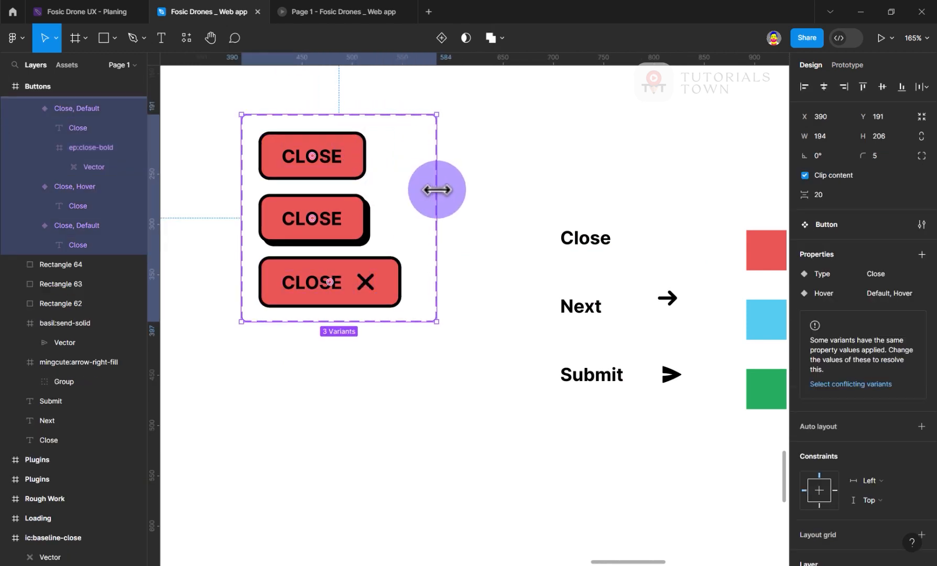
# Add a variant property named Icon with the value Default to the Button component set.
pyautogui.click(367, 297)
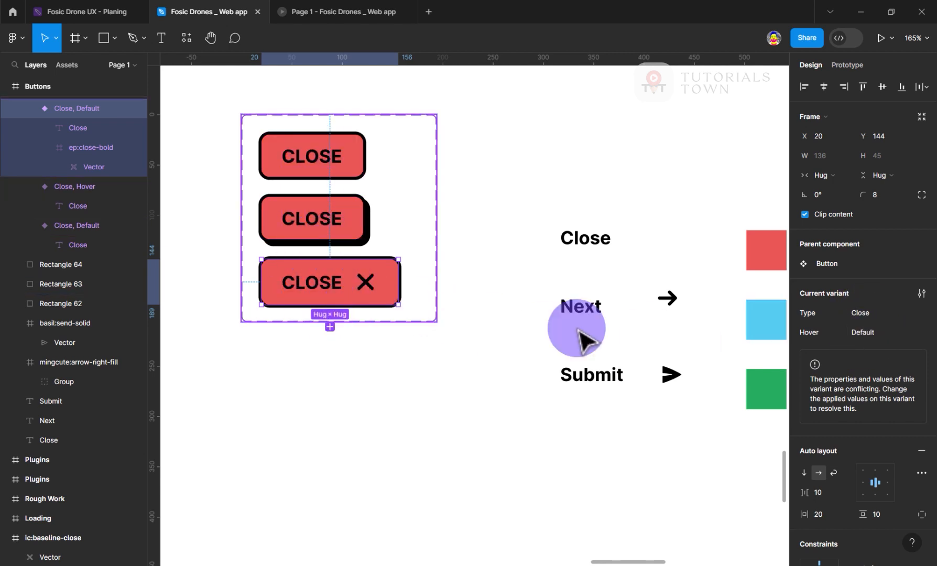
pyautogui.click(270, 114)
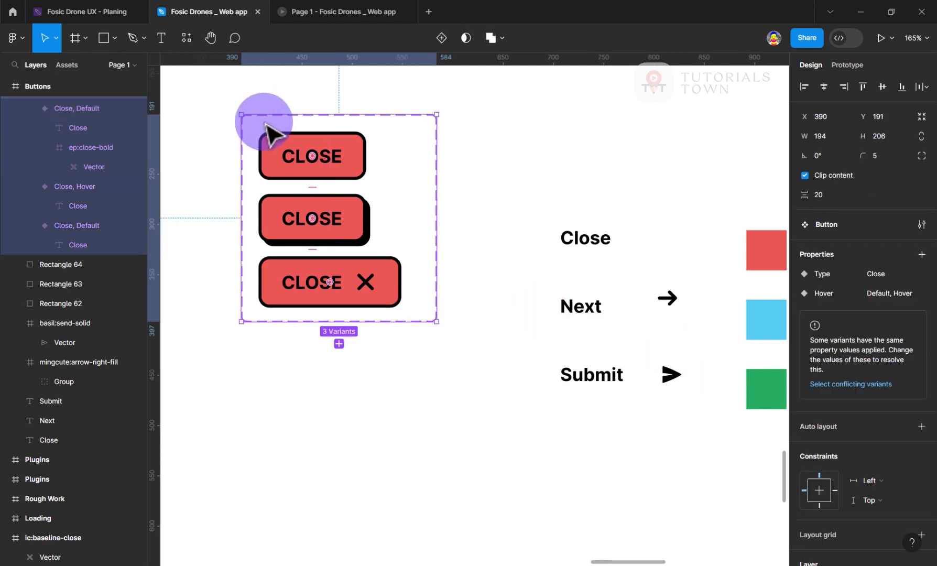
pyautogui.click(921, 256)
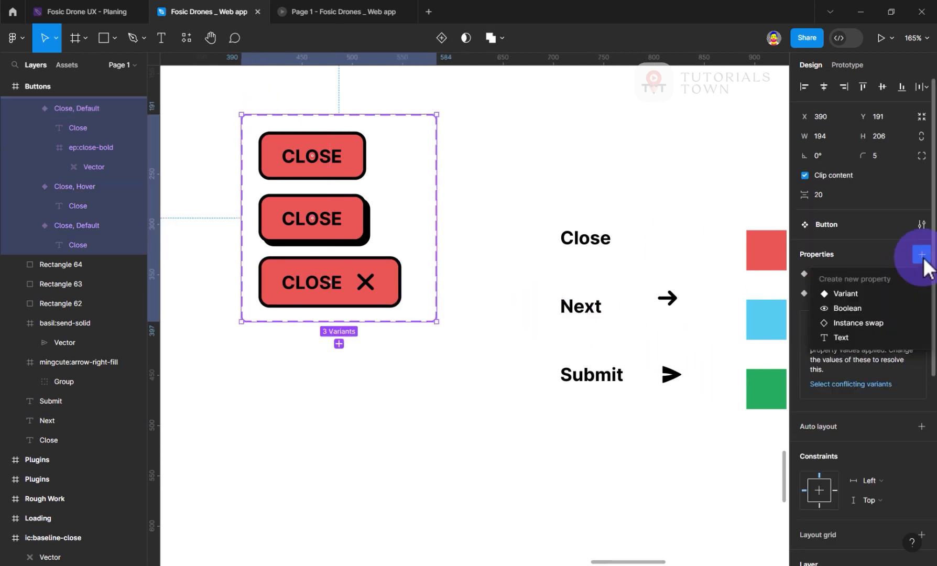
pyautogui.click(853, 295)
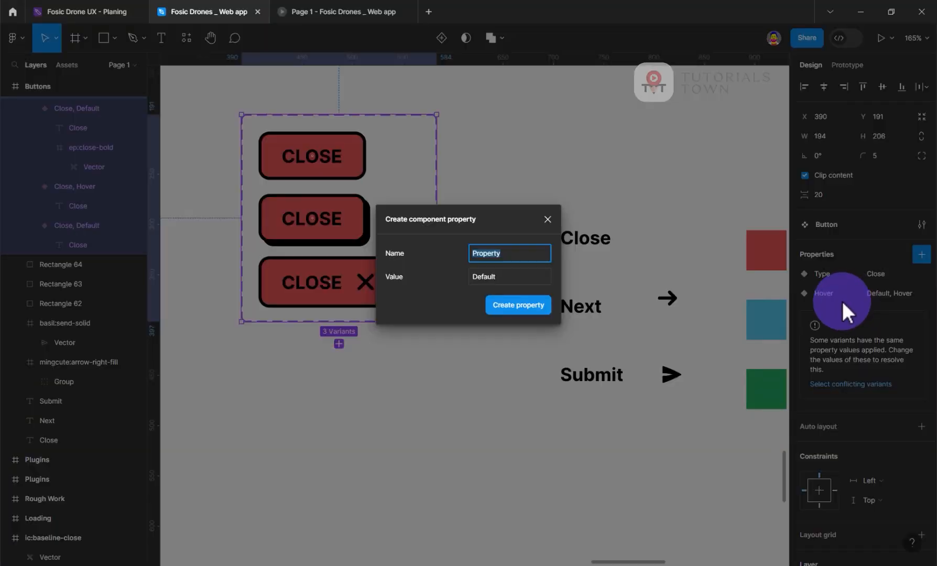
pyautogui.write('Icon')
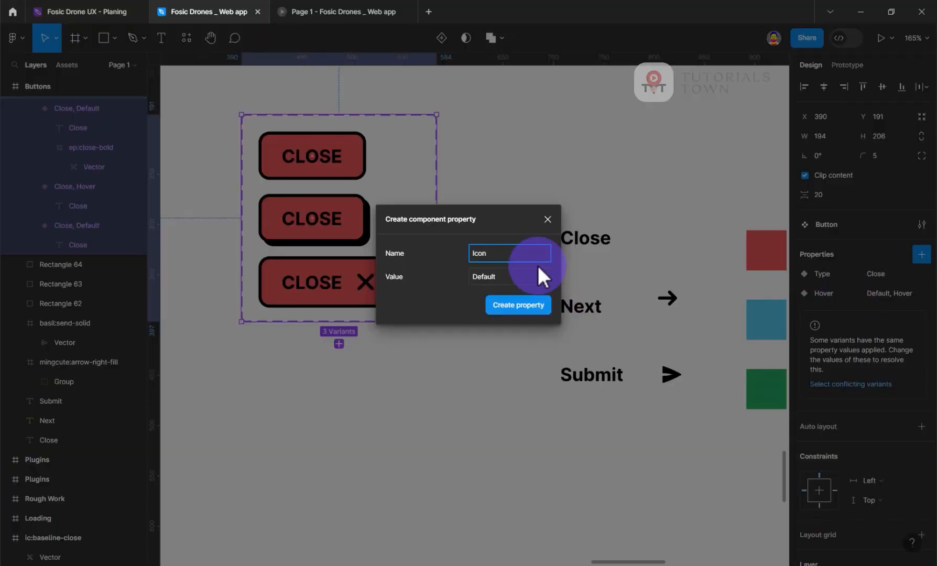
pyautogui.press('Return')
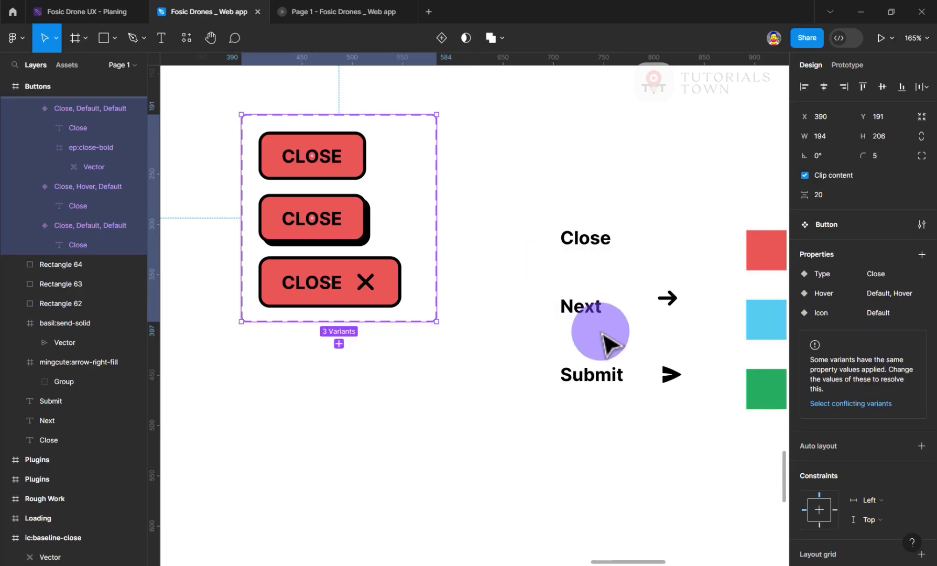
pyautogui.doubleClick(873, 311)
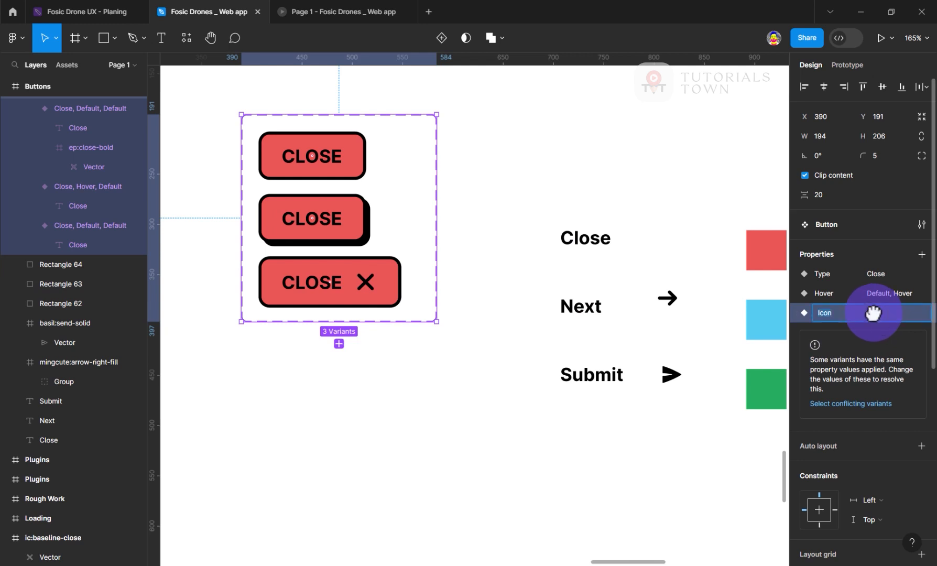
pyautogui.press('Return')
# Set the Icon property of the third variant, the one with the X icon, to On.
pyautogui.click(348, 298)
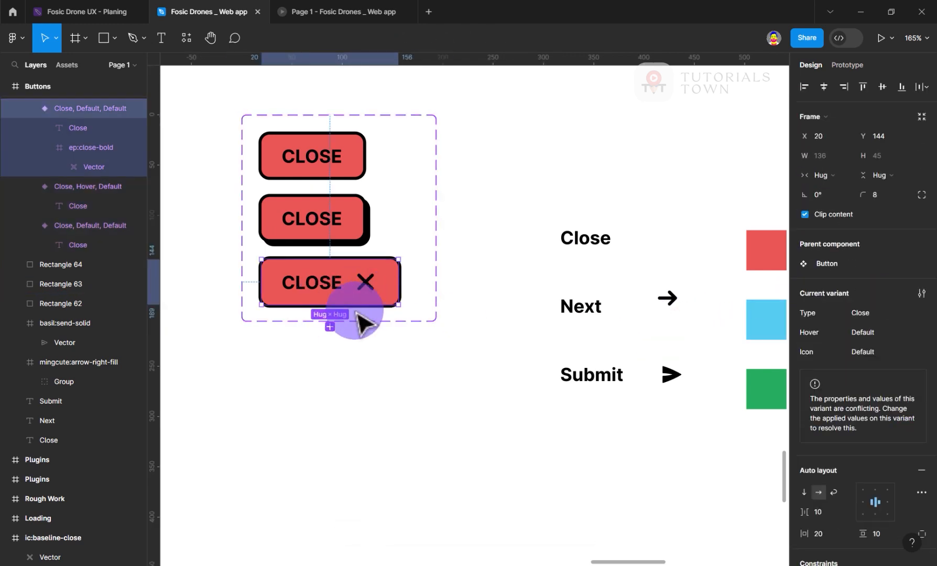
pyautogui.click(875, 352)
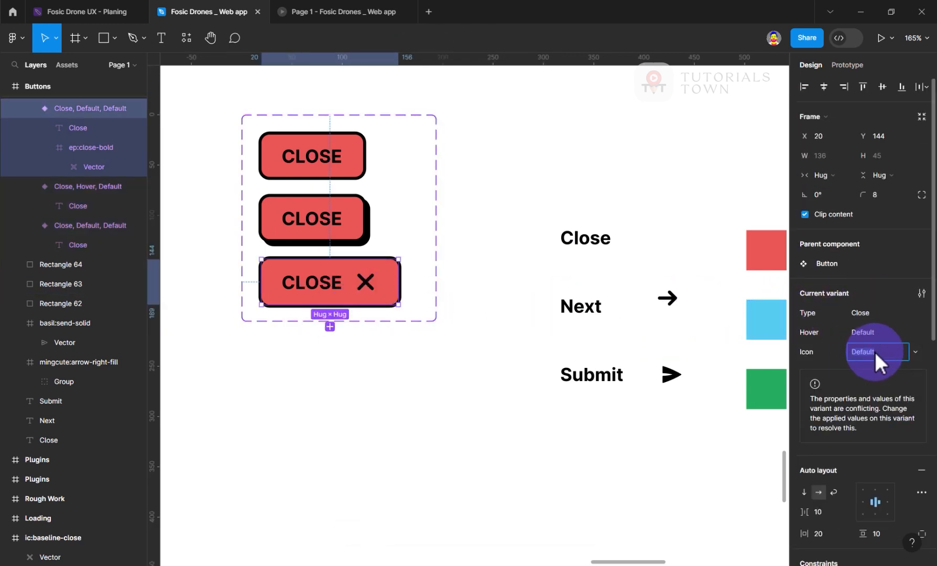
pyautogui.press('Return')
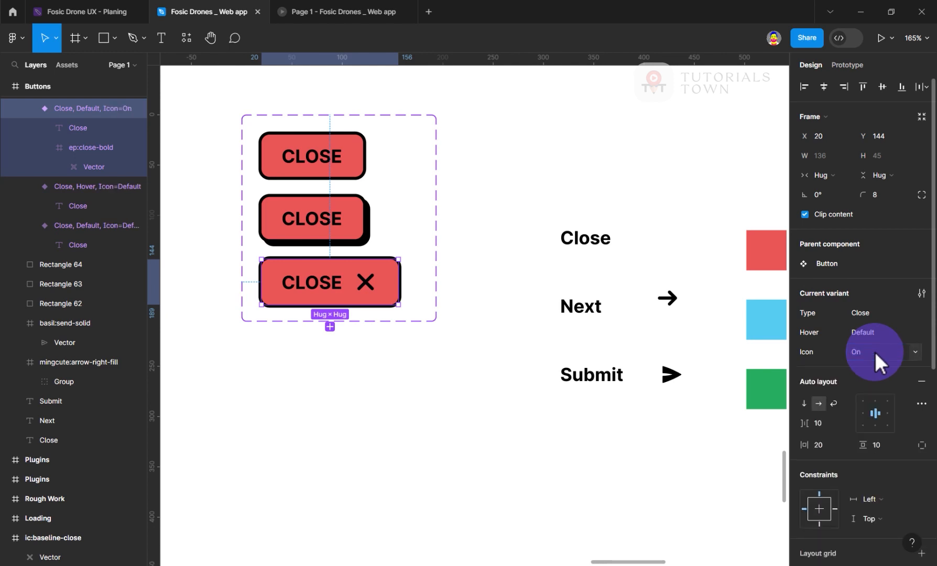
# Select the two variants without an icon together and set their Icon property to Off.
pyautogui.click(317, 226)
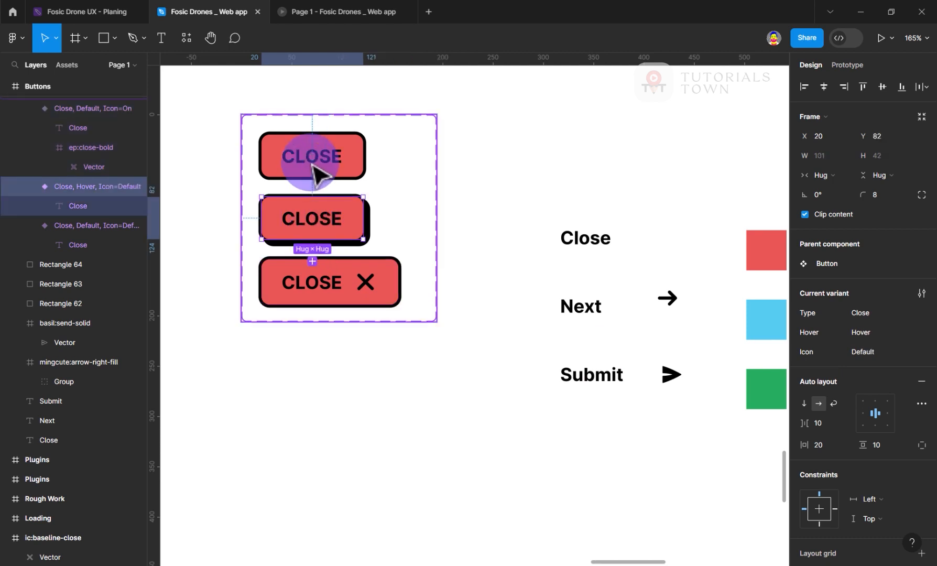
pyautogui.keyDown('shift'); pyautogui.click(313, 166); pyautogui.keyUp('shift')
pyautogui.click(872, 372)
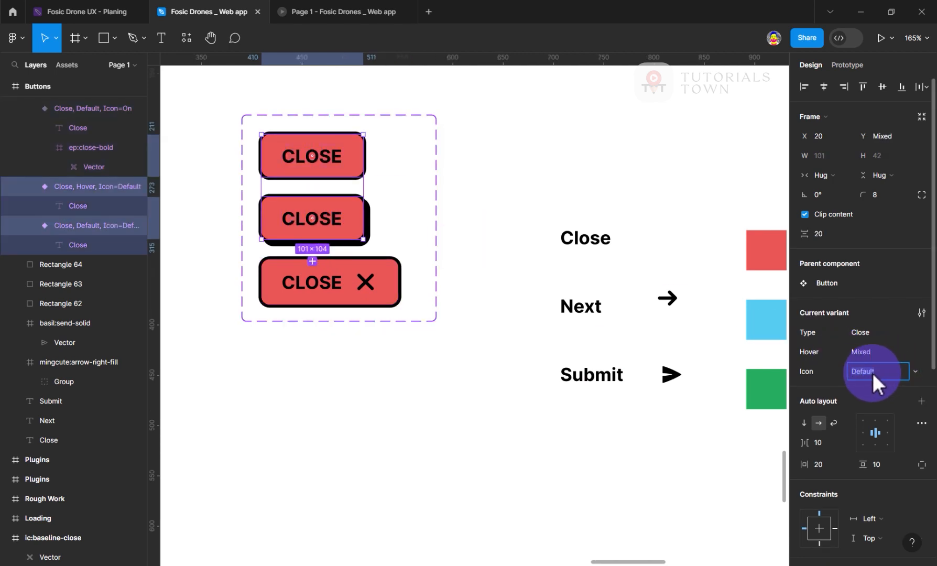
pyautogui.press('Return')
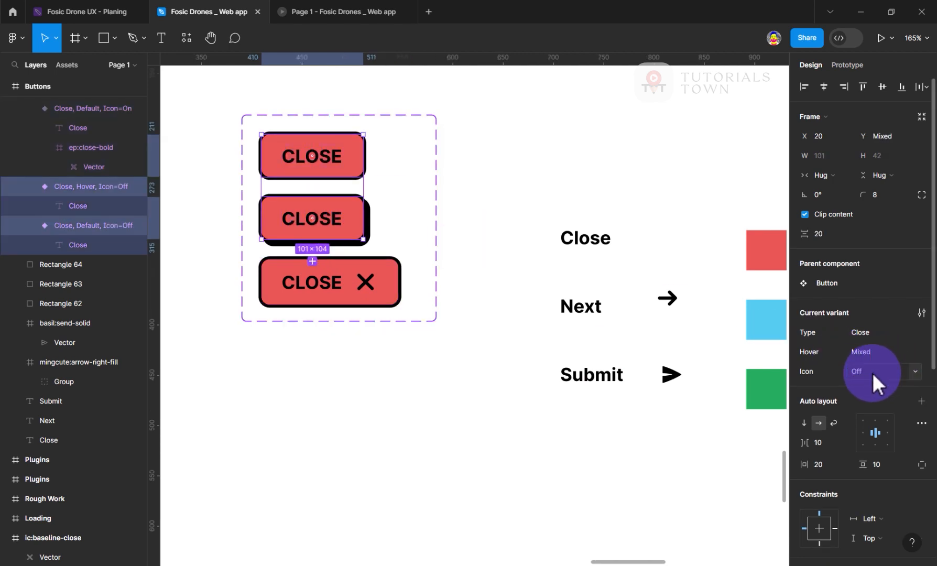
pyautogui.click(493, 447)
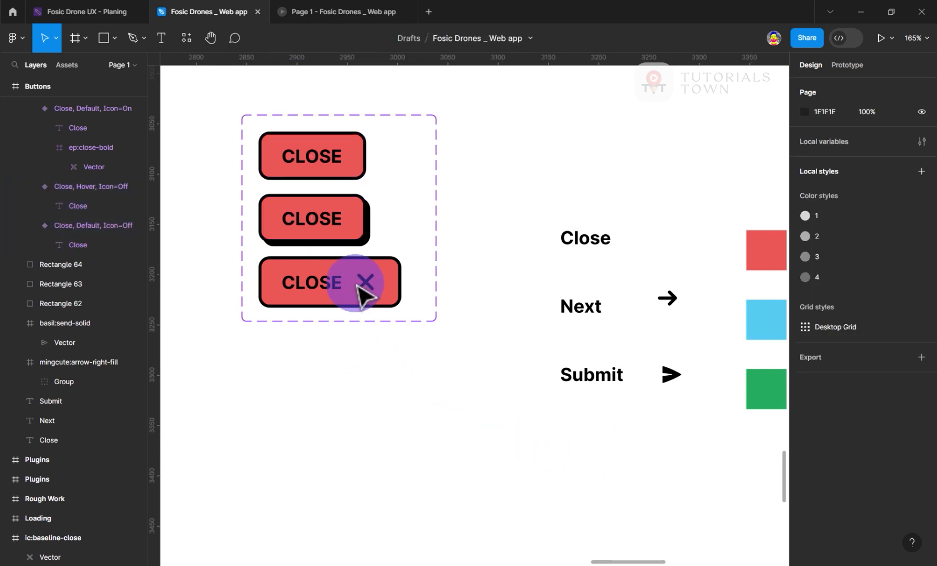
pyautogui.click(361, 152)
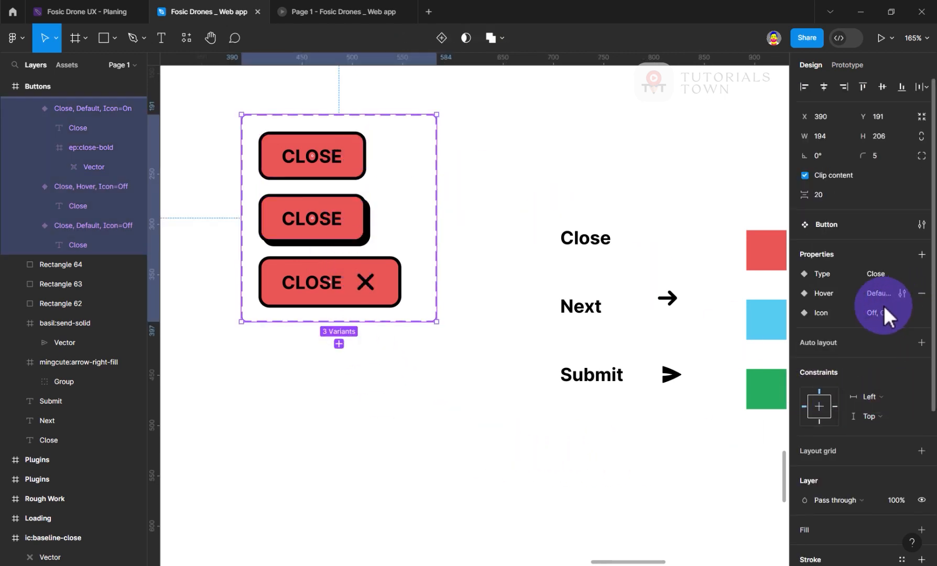
pyautogui.click(338, 169)
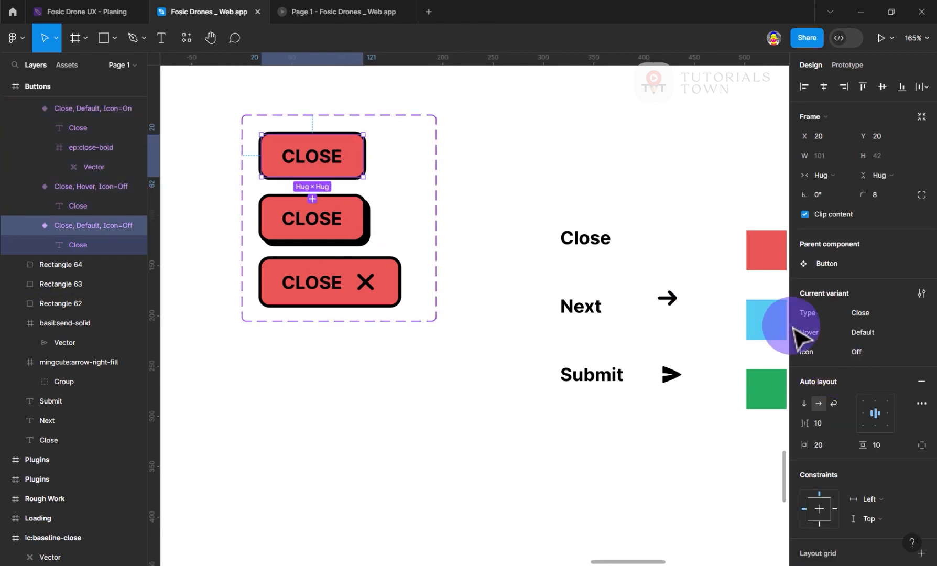
pyautogui.click(917, 351)
pyautogui.click(892, 367)
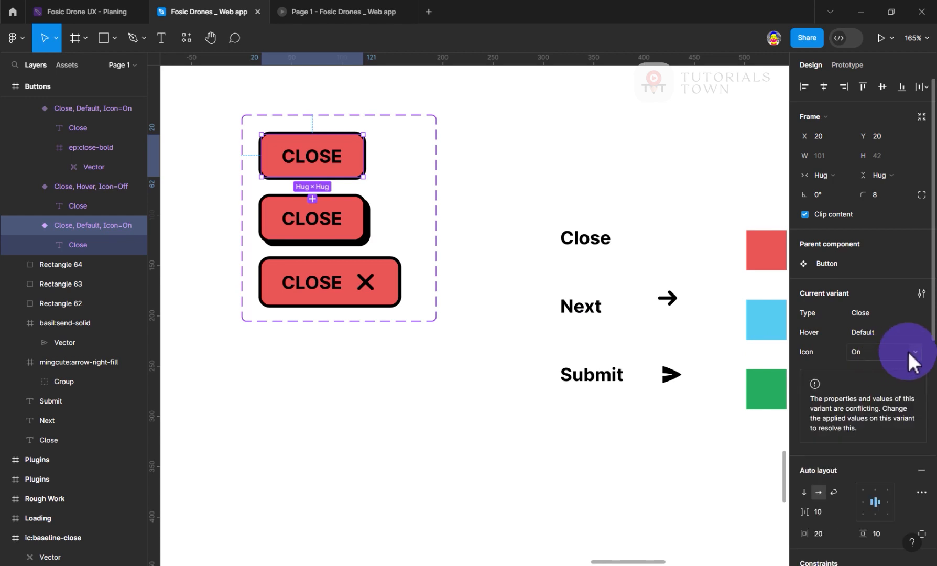
pyautogui.click(350, 169)
pyautogui.click(350, 168)
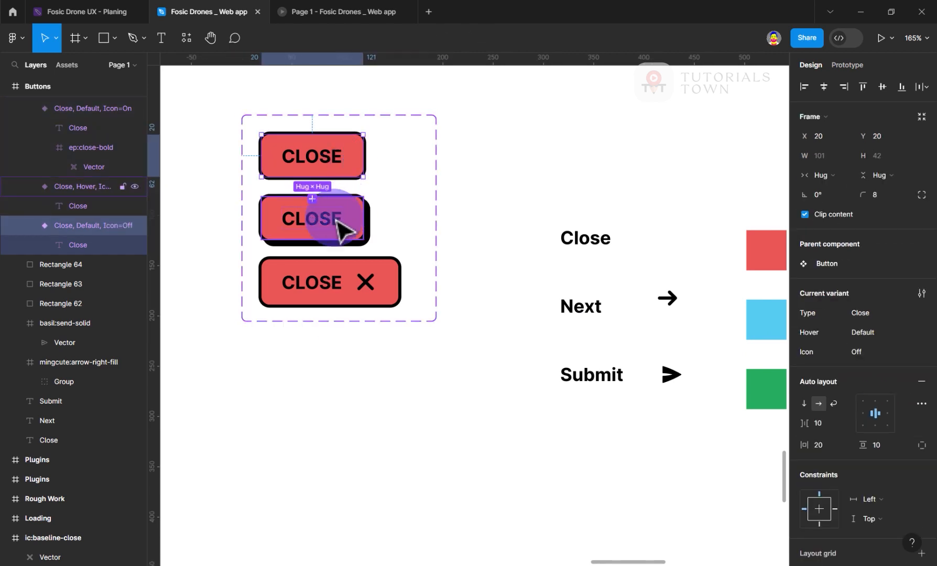
# Add a fourth variant below the X icon variant and set its drop shadow to X 4 and Y 4.
pyautogui.click(326, 300)
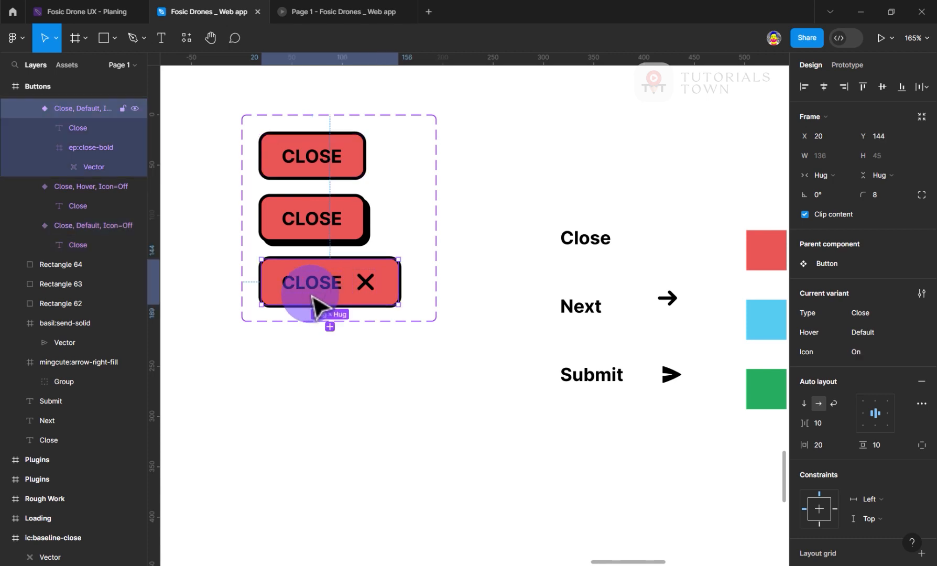
pyautogui.click(330, 328)
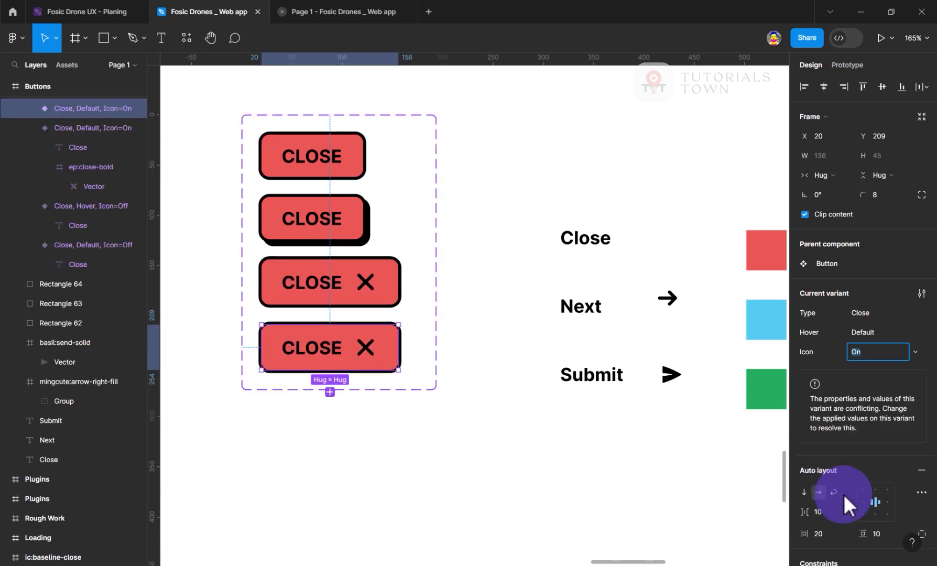
pyautogui.scroll(-8, 843, 492)
pyautogui.click(804, 492)
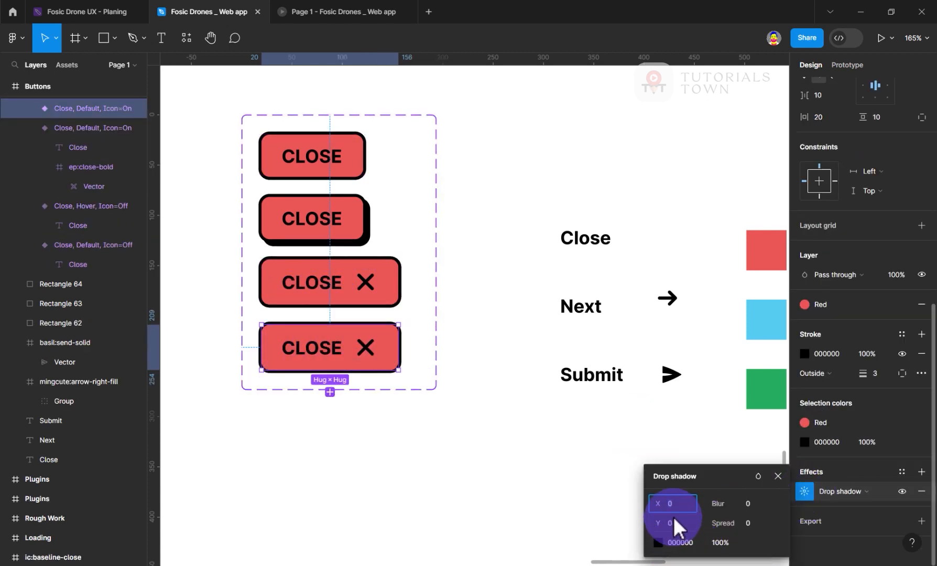
pyautogui.write('44')
pyautogui.press('BackSpace')
pyautogui.press('Tab')
pyautogui.write('4')
pyautogui.press('Return')
pyautogui.click(406, 557)
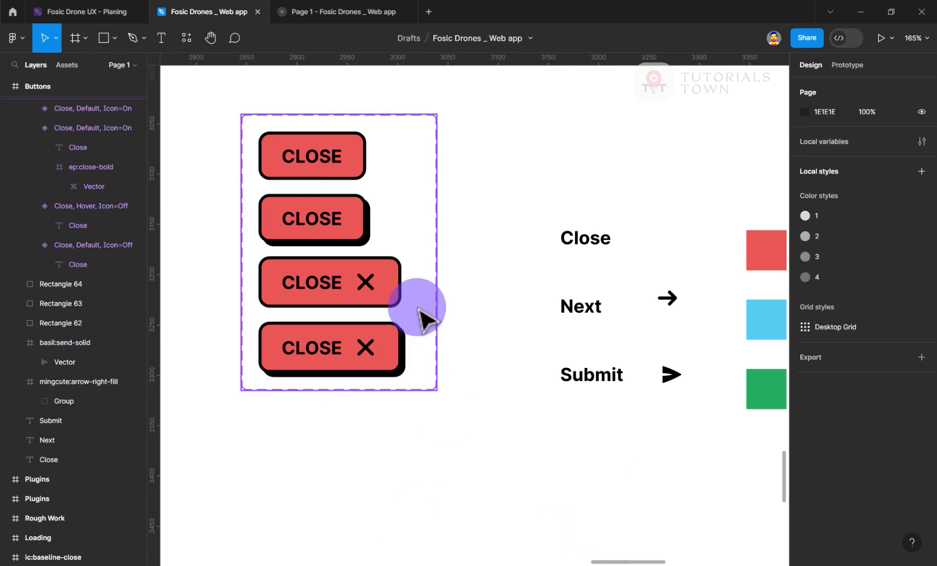
# Check the properties of the existing variants and set the Hover property of the shadowed X icon variant to Hover.
pyautogui.click(319, 168)
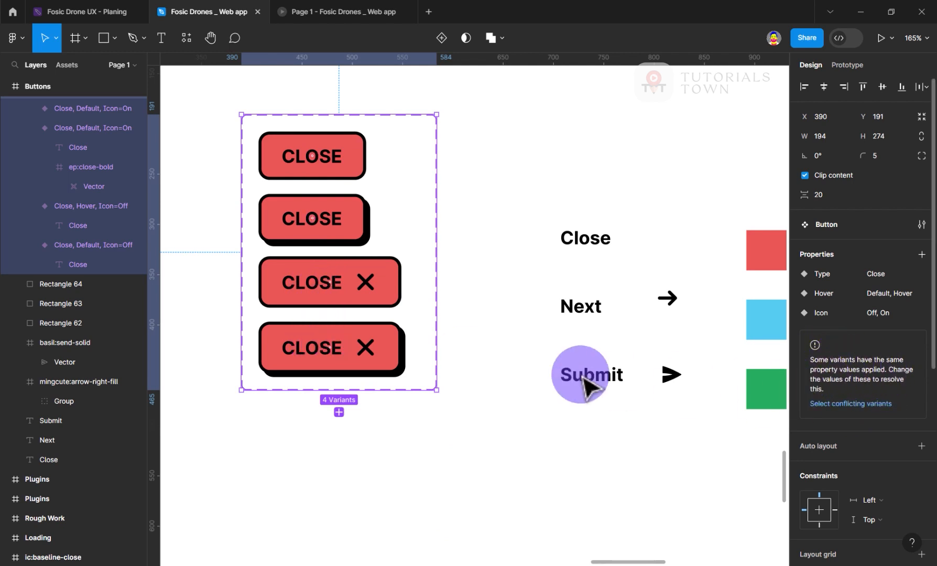
pyautogui.click(310, 169)
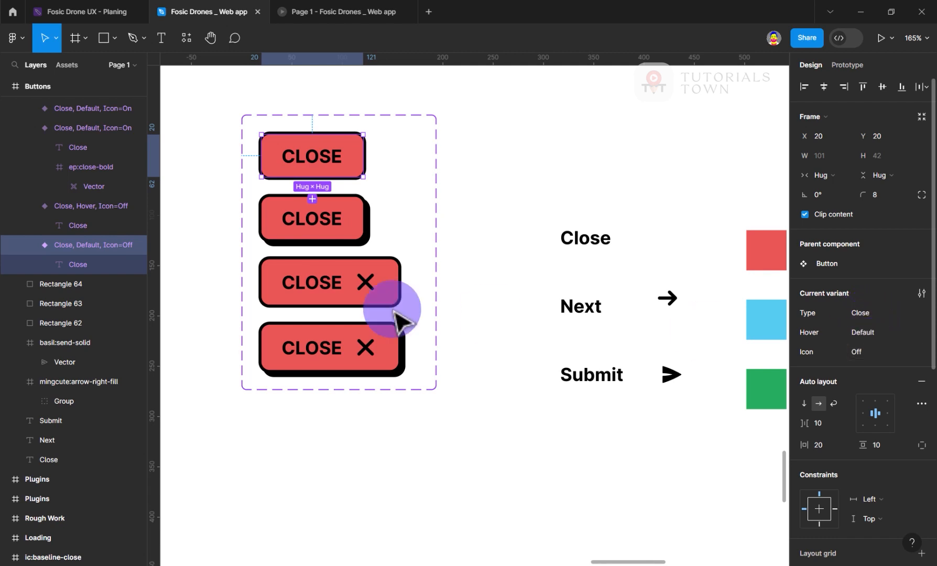
pyautogui.click(329, 233)
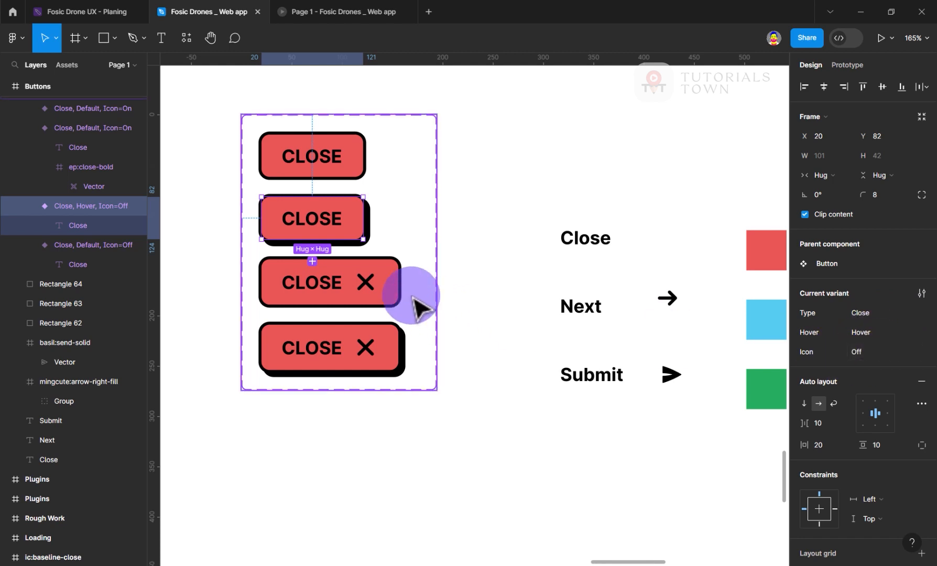
pyautogui.click(395, 288)
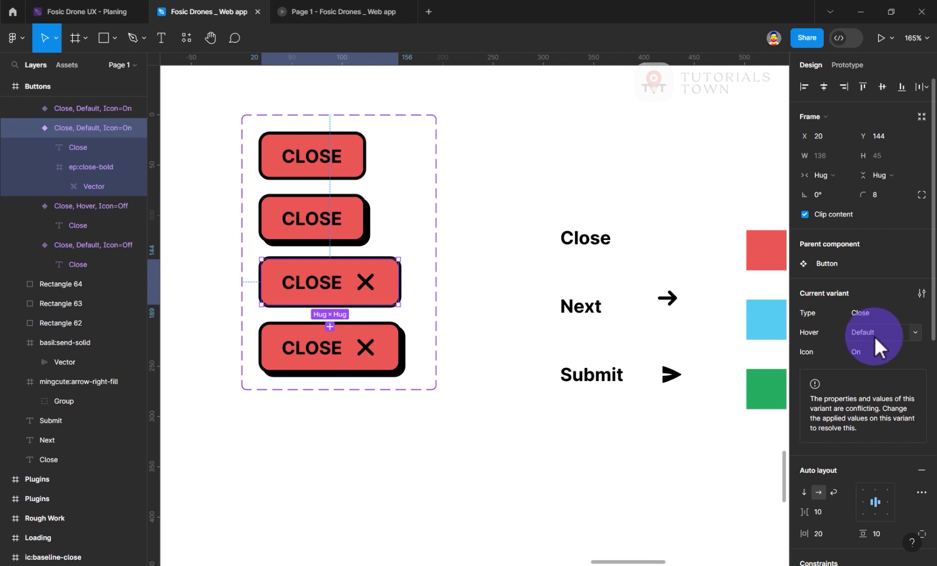
pyautogui.click(328, 342)
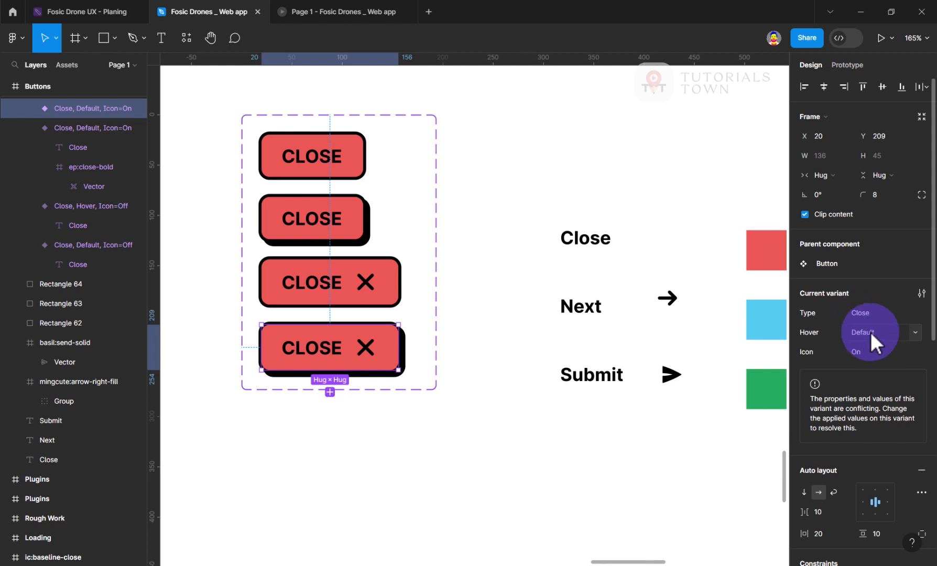
pyautogui.click(912, 334)
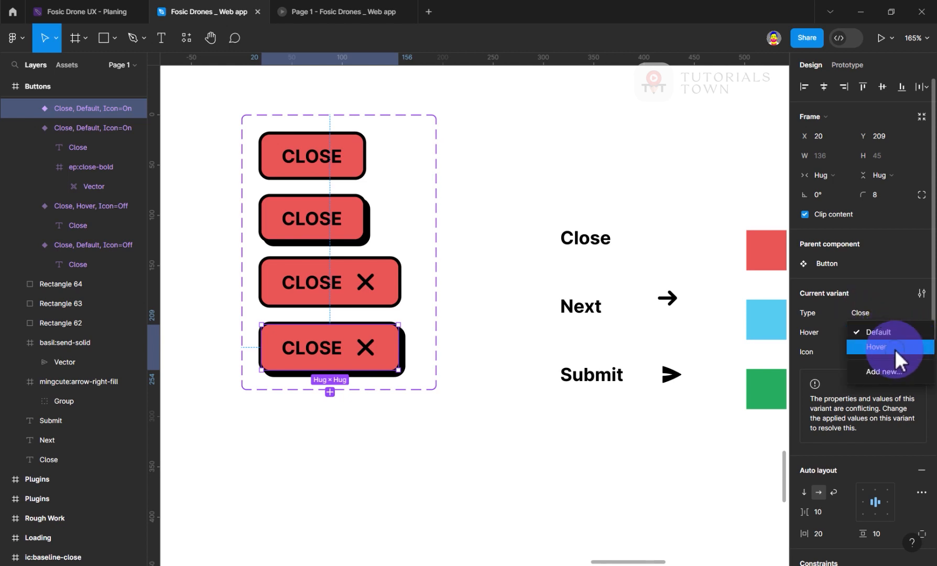
pyautogui.click(895, 349)
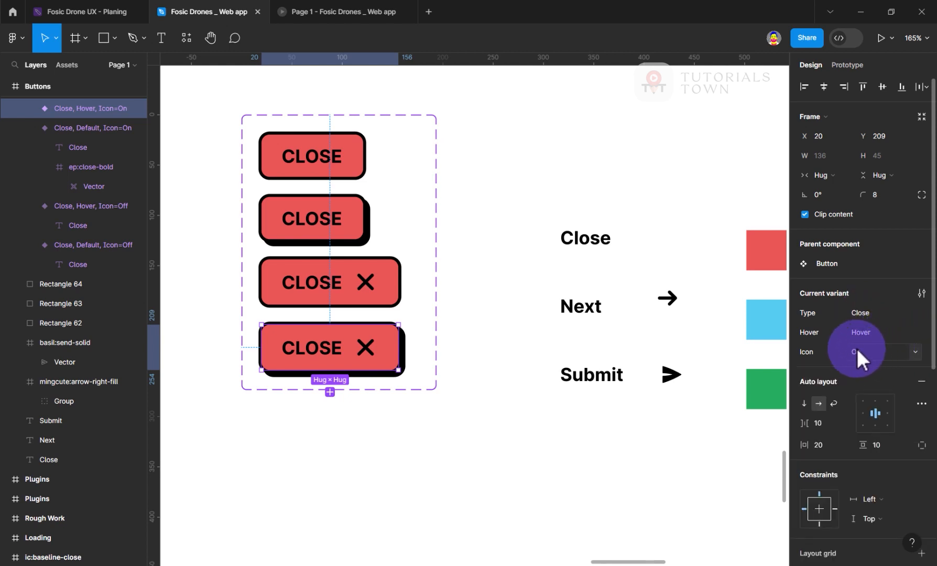
pyautogui.click(507, 375)
# Rename the Button component set to CLOSE Button.
pyautogui.click(348, 287)
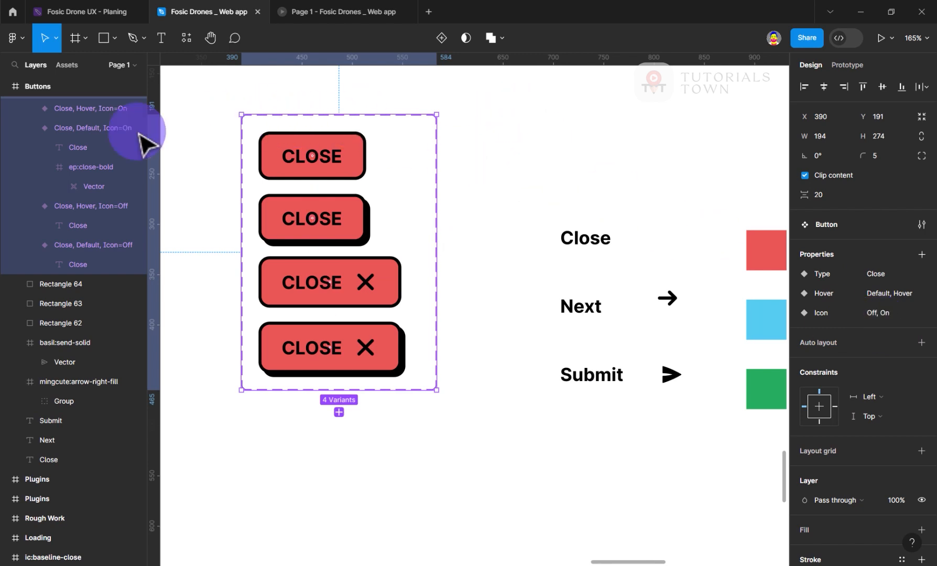
pyautogui.scroll(2, 44, 191)
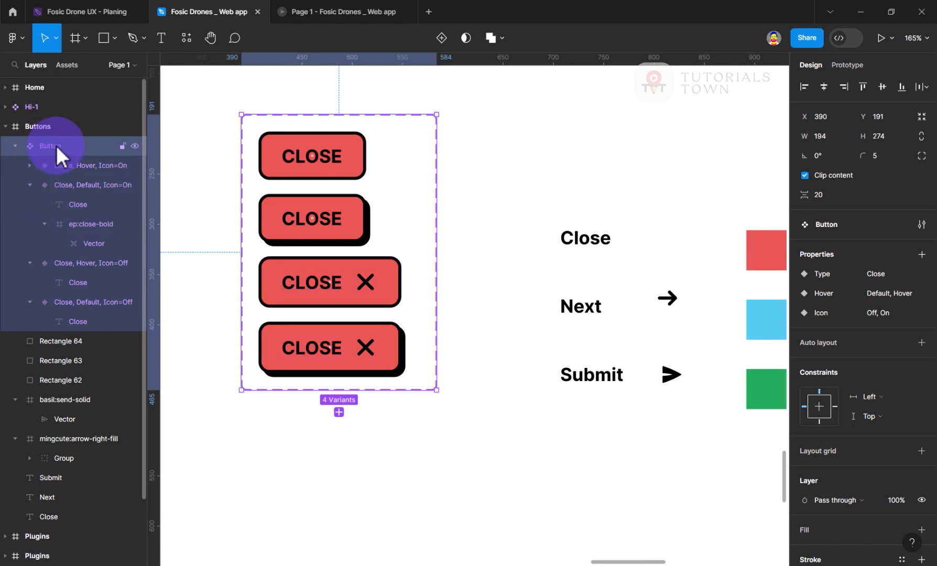
pyautogui.doubleClick(826, 224)
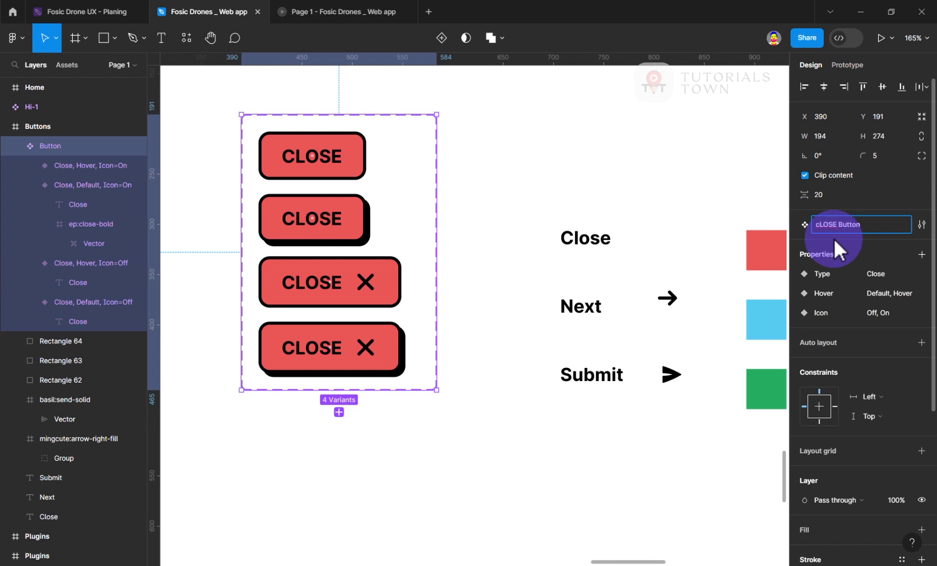
pyautogui.press('Return')
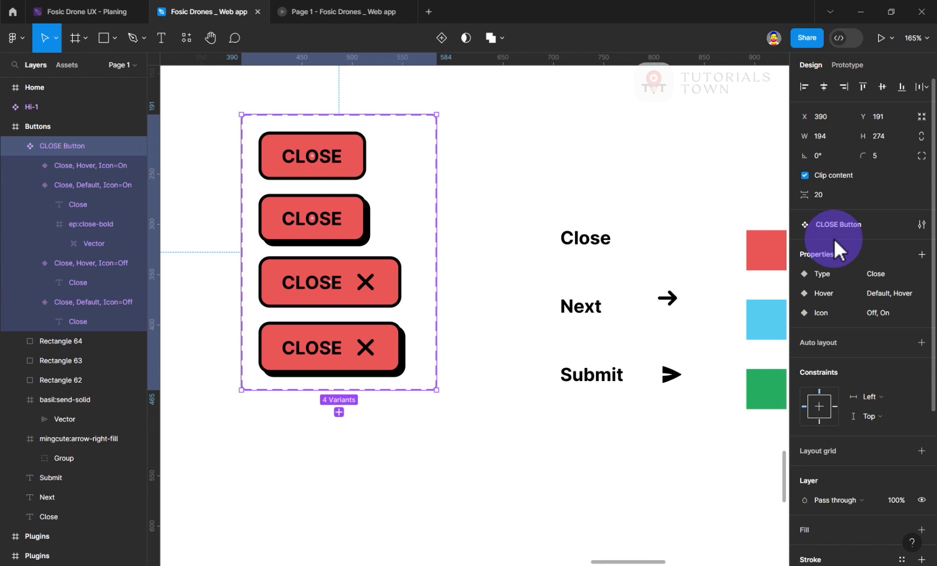
pyautogui.click(586, 162)
pyautogui.scroll(-3, 417, 272)
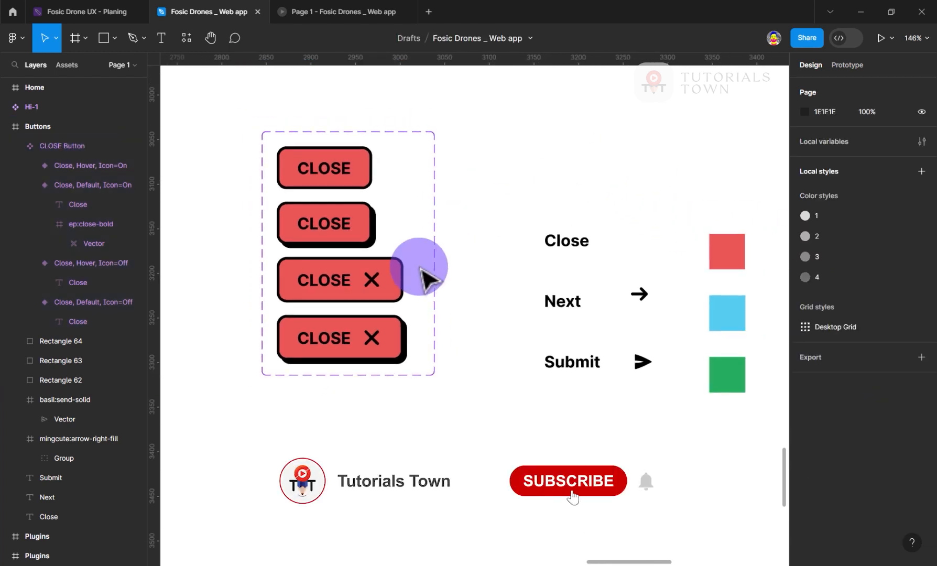
pyautogui.scroll(-2, 370, 231)
pyautogui.moveTo(454, 196); pyautogui.dragTo(623, 329)
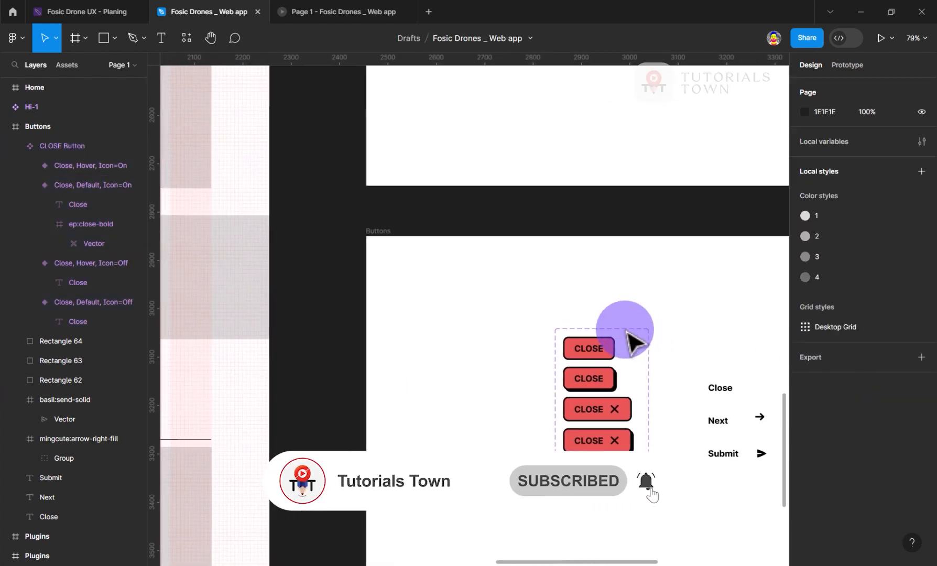
# Show the file's list of pages and clear the selection of the CLOSE Button component set.
pyautogui.click(596, 344)
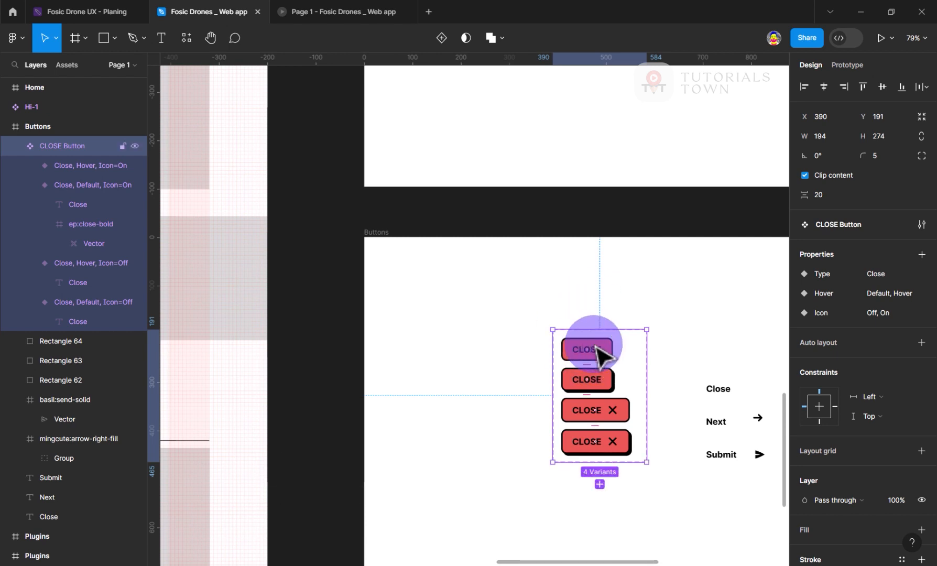
pyautogui.scroll(-2, 634, 375)
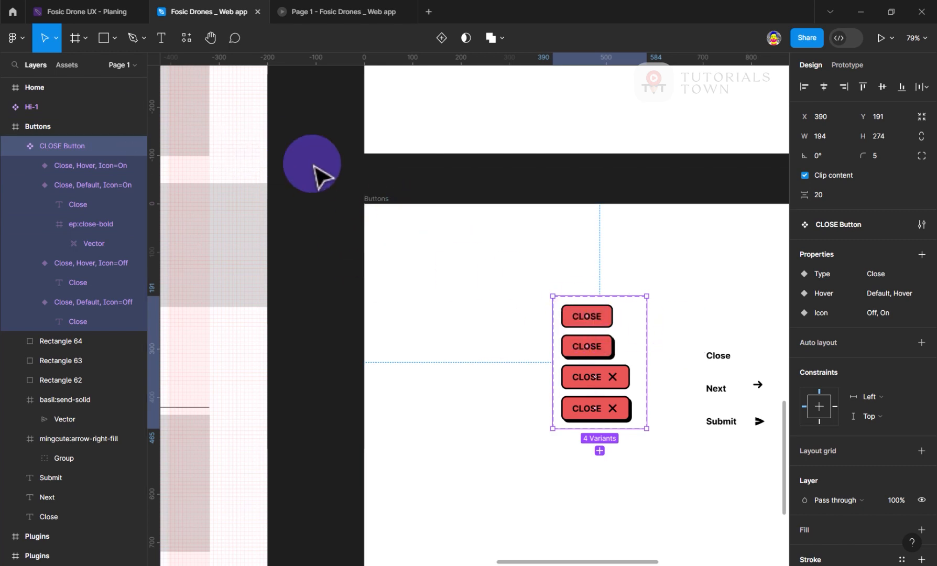
pyautogui.click(132, 65)
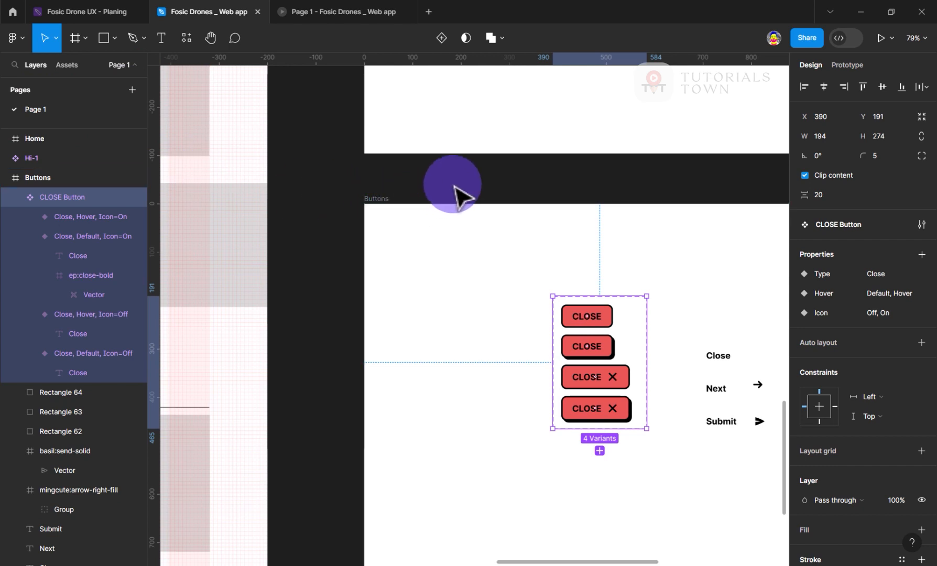
pyautogui.click(654, 274)
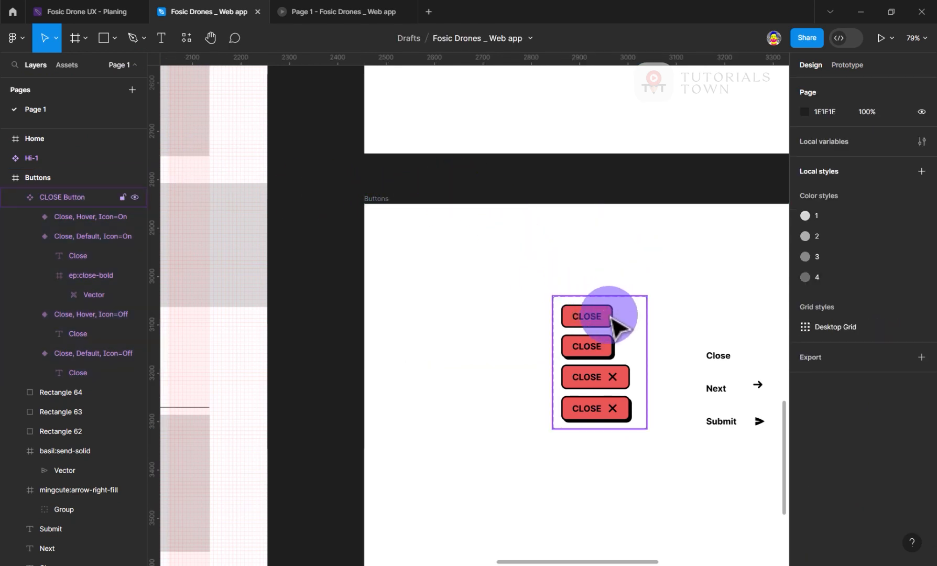
# Copy the default CLOSE variant without an icon into the Home frame and place it at X 120, Y 654, below the lowest hero placeholder.
pyautogui.click(608, 324)
pyautogui.click(608, 323)
pyautogui.doubleClick(602, 313)
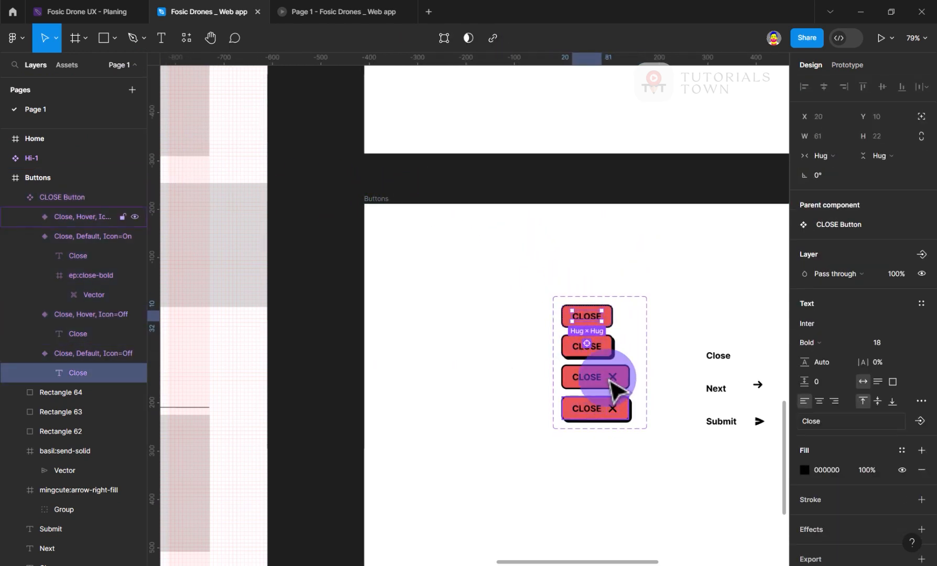
pyautogui.click(606, 318)
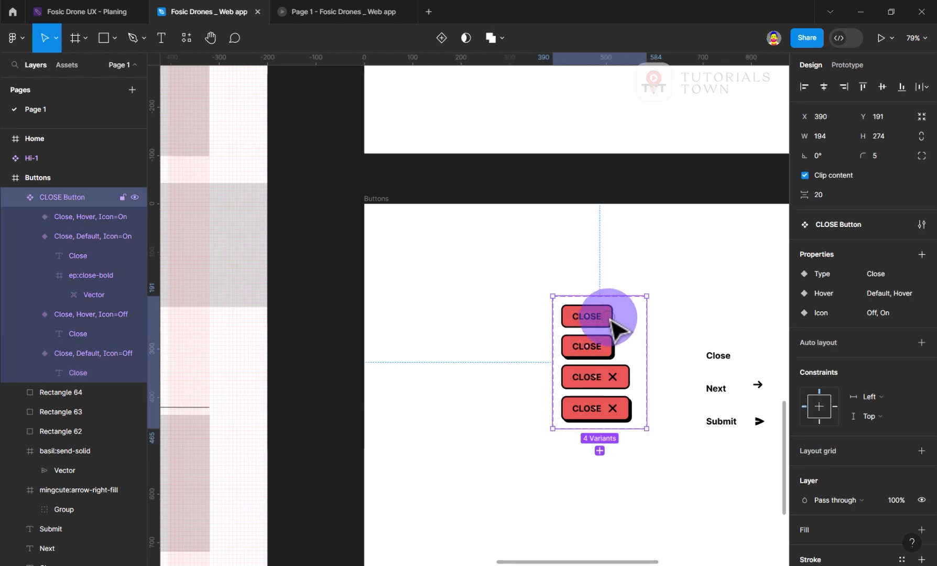
pyautogui.click(614, 325)
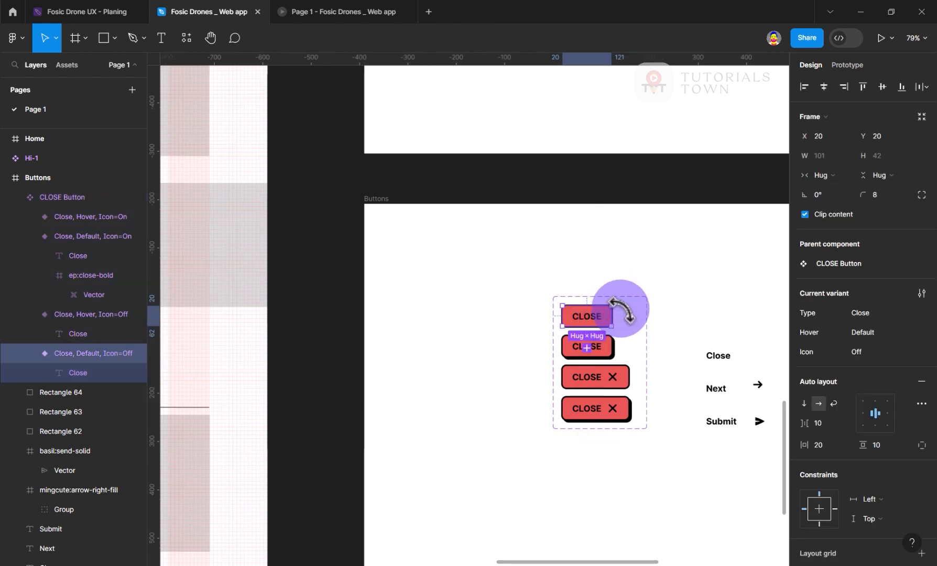
pyautogui.moveTo(308, 221); pyautogui.dragTo(781, 385)
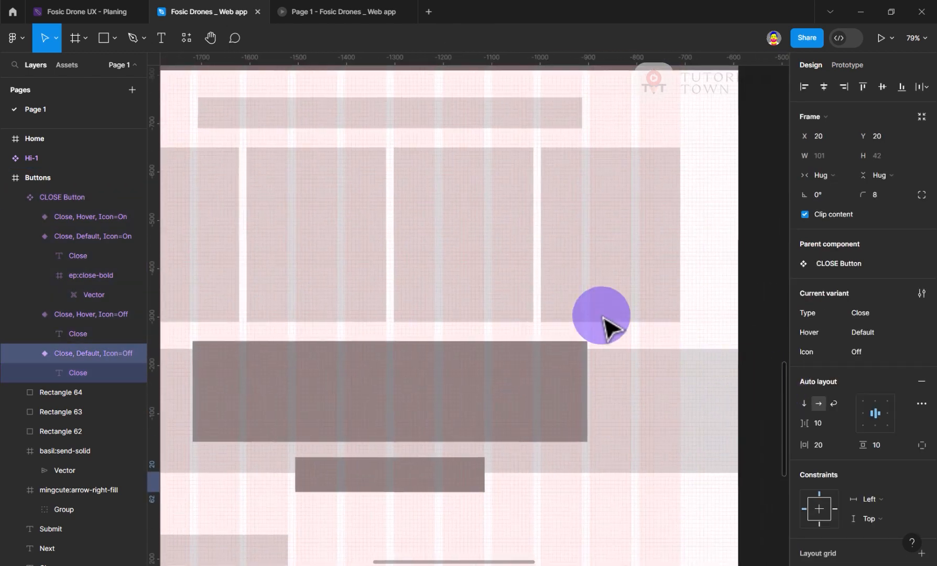
pyautogui.moveTo(443, 226); pyautogui.dragTo(481, 538)
pyautogui.moveTo(422, 145); pyautogui.dragTo(466, 533)
pyautogui.moveTo(251, 230); pyautogui.dragTo(357, 514)
pyautogui.moveTo(375, 136); pyautogui.dragTo(336, 397)
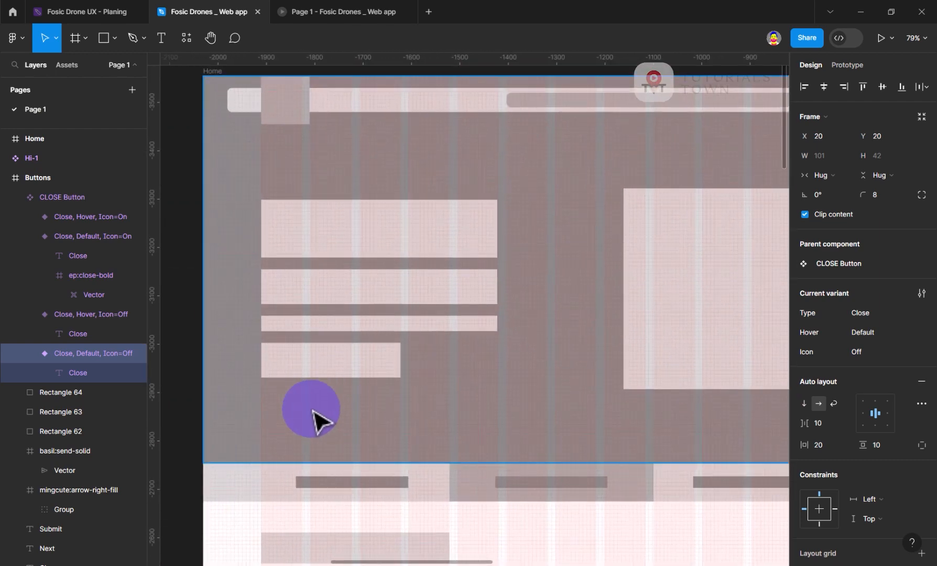
pyautogui.hotkey('ctrl', 'v')
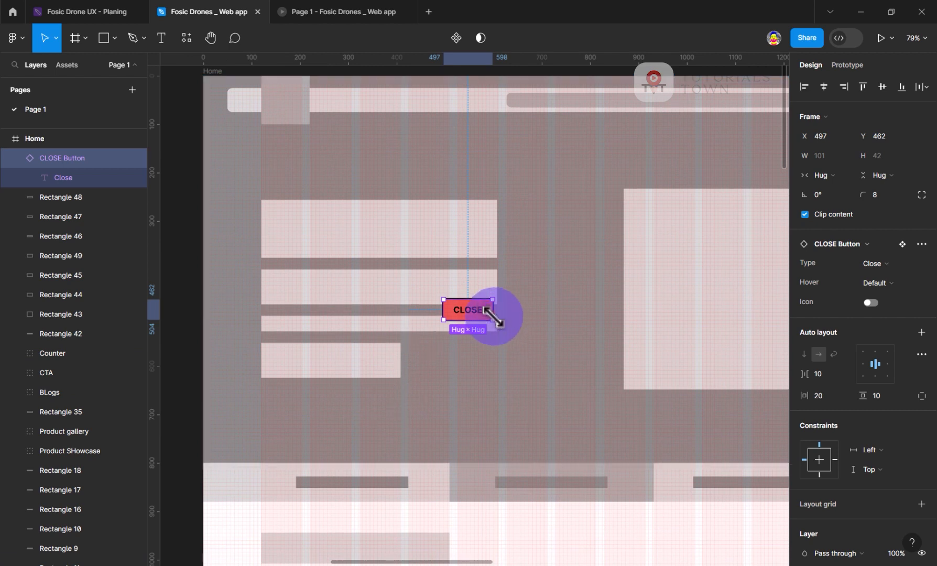
pyautogui.moveTo(488, 328); pyautogui.dragTo(305, 427)
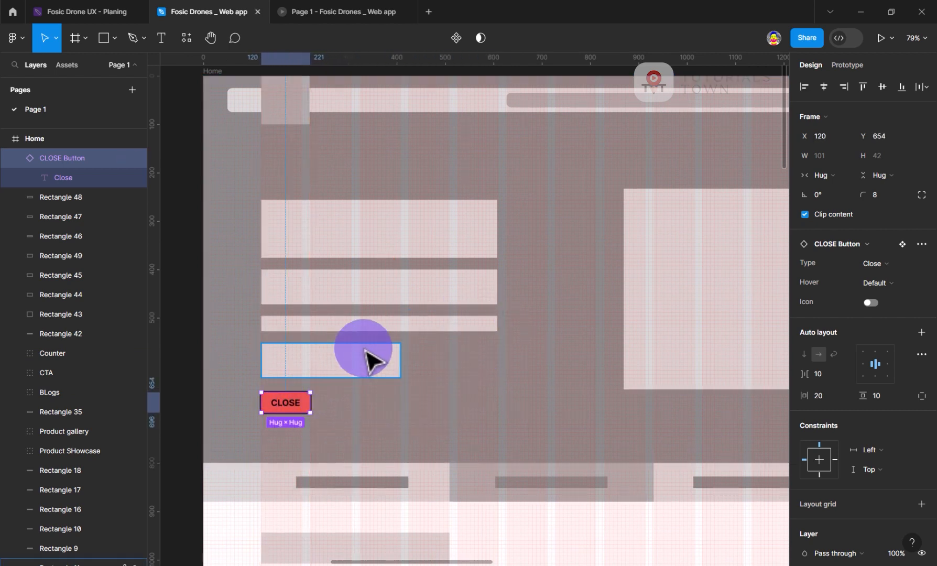
# Toggle the Icon property of the CLOSE button in the Home frame on and off repeatedly, ending with it on.
pyautogui.scroll(5, 308, 418)
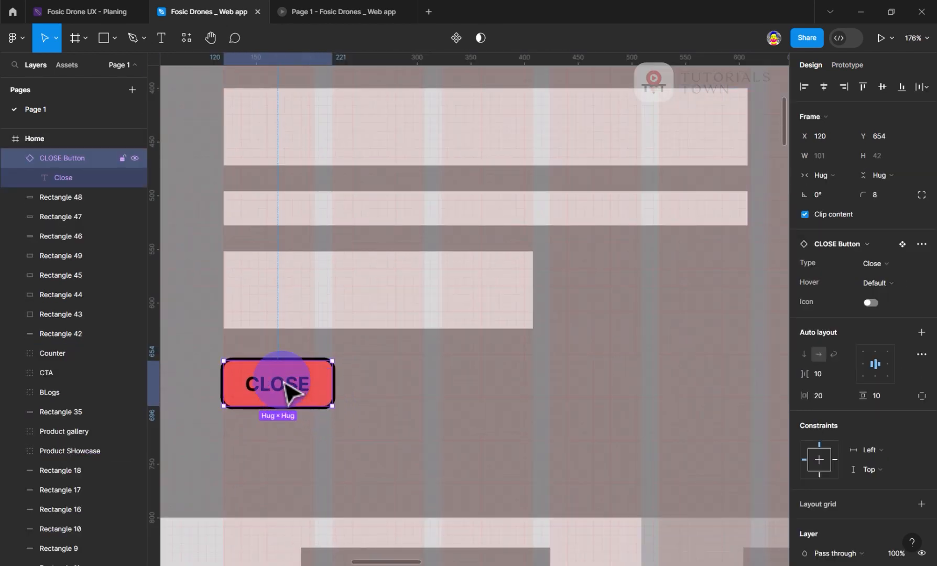
pyautogui.click(871, 302)
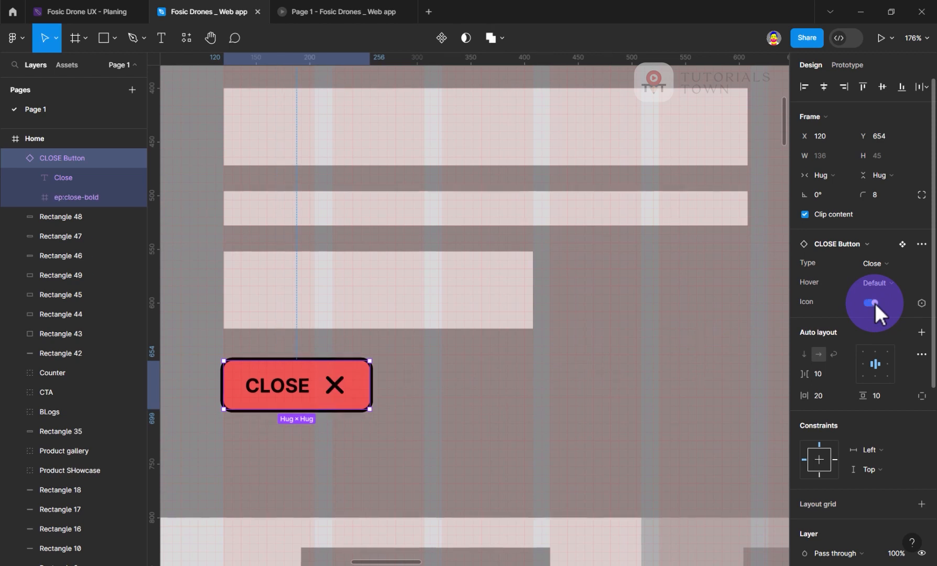
pyautogui.click(871, 303)
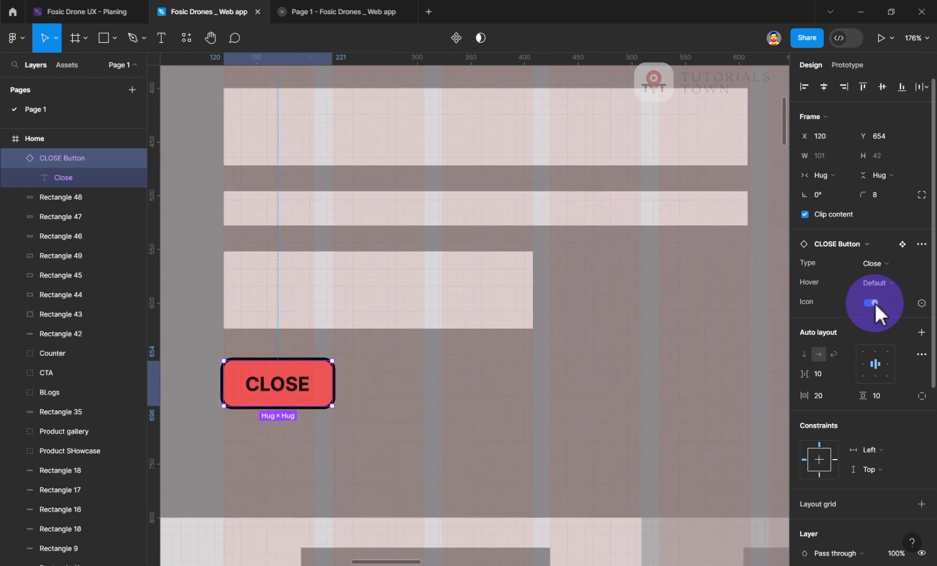
pyautogui.click(873, 303)
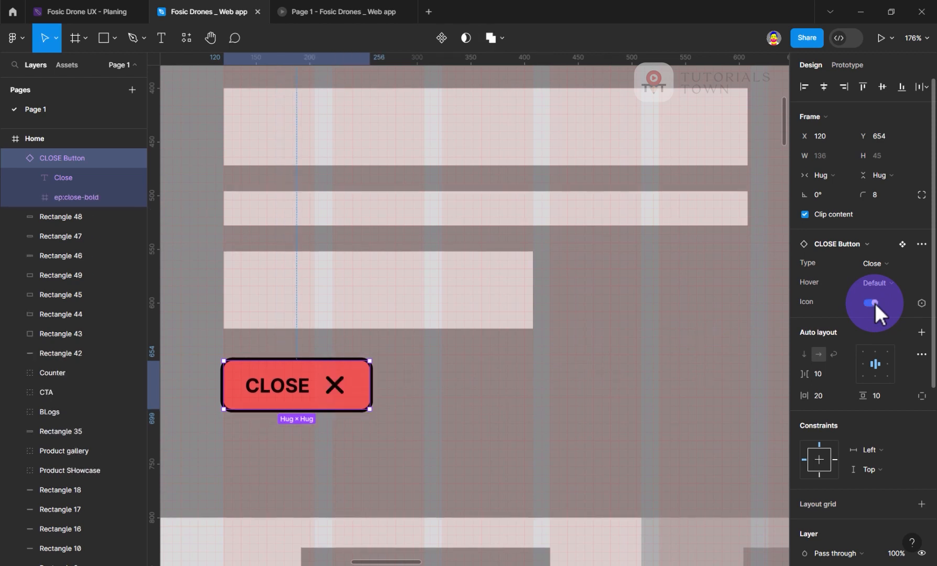
pyautogui.click(872, 303)
pyautogui.click(872, 303)
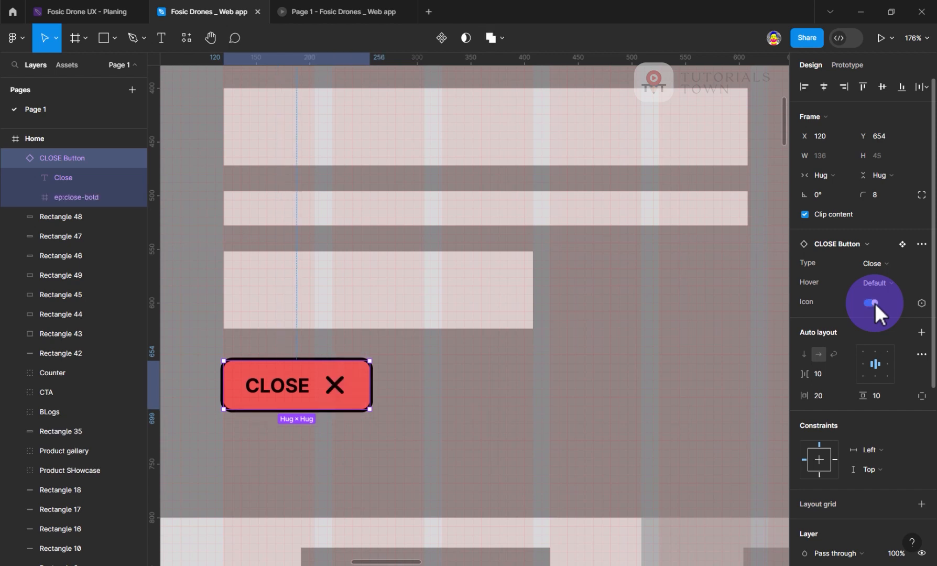
# Switch the placed button's Hover property to Hover and back to Default, and turn its Icon property off.
pyautogui.click(894, 285)
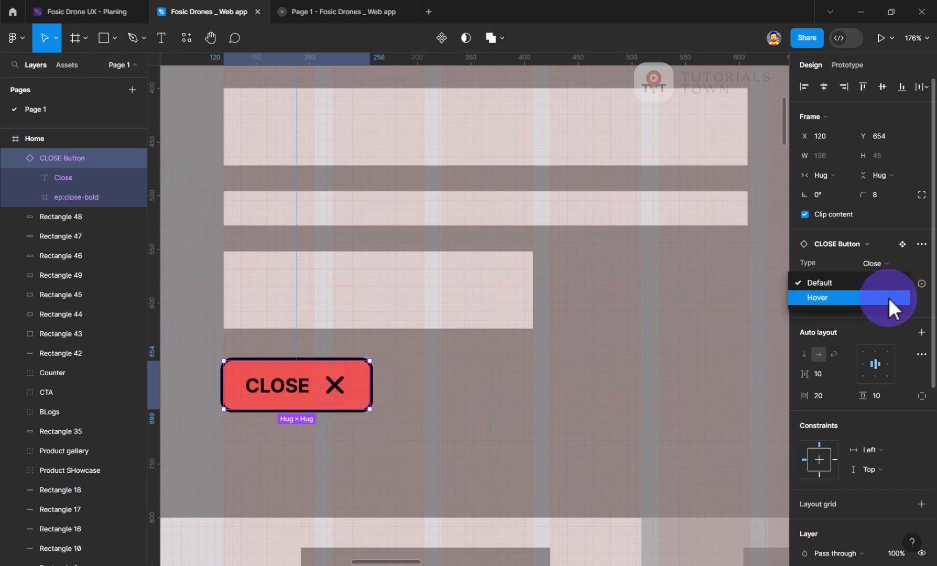
pyautogui.click(889, 298)
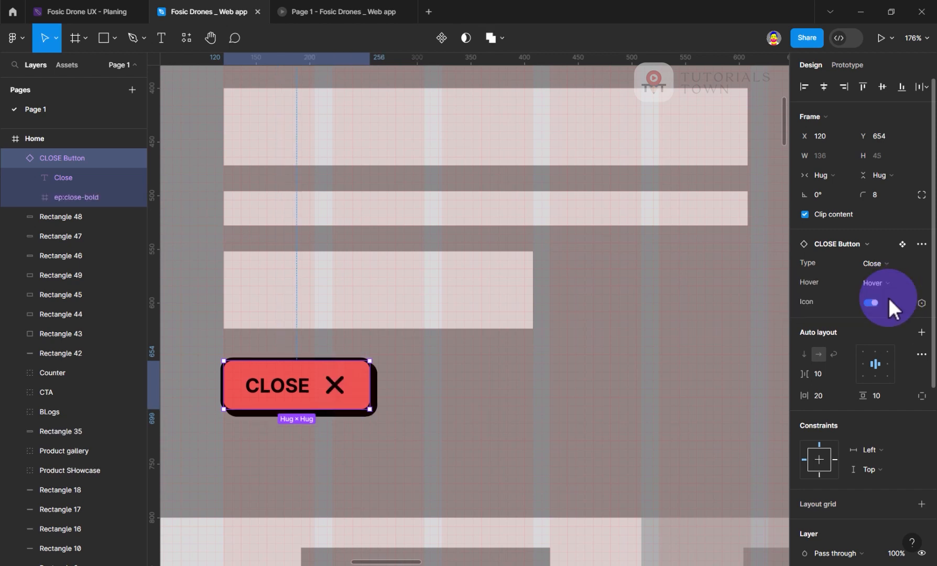
pyautogui.click(892, 262)
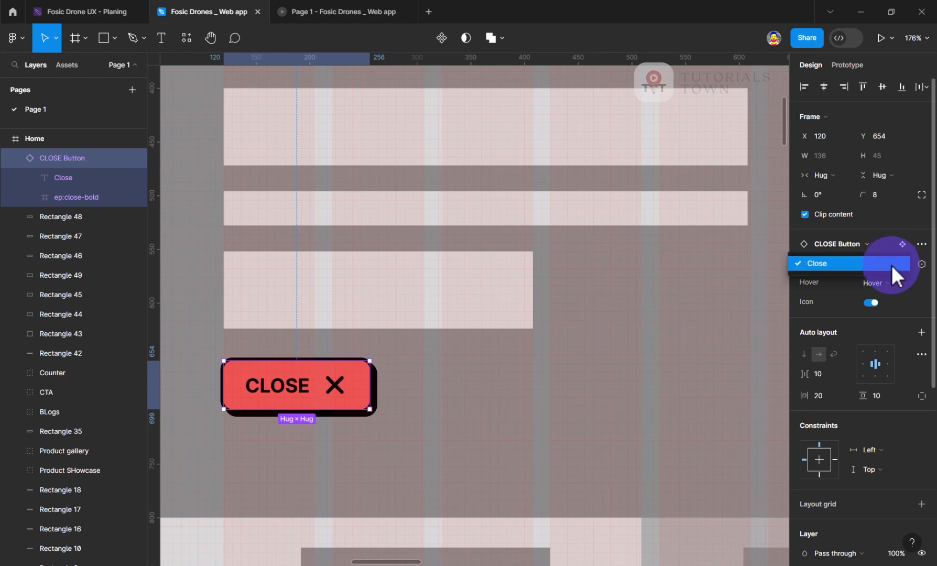
pyautogui.click(891, 266)
pyautogui.click(889, 280)
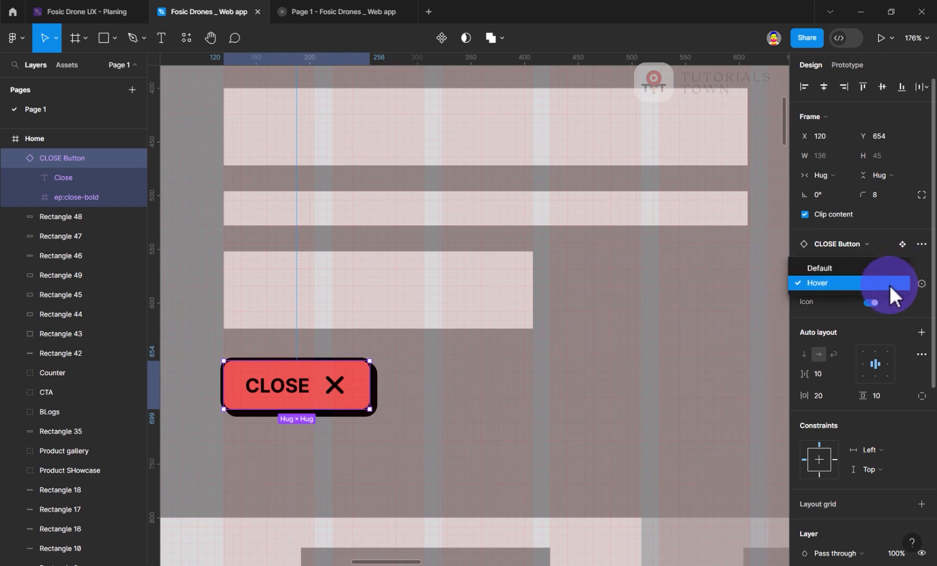
pyautogui.click(868, 269)
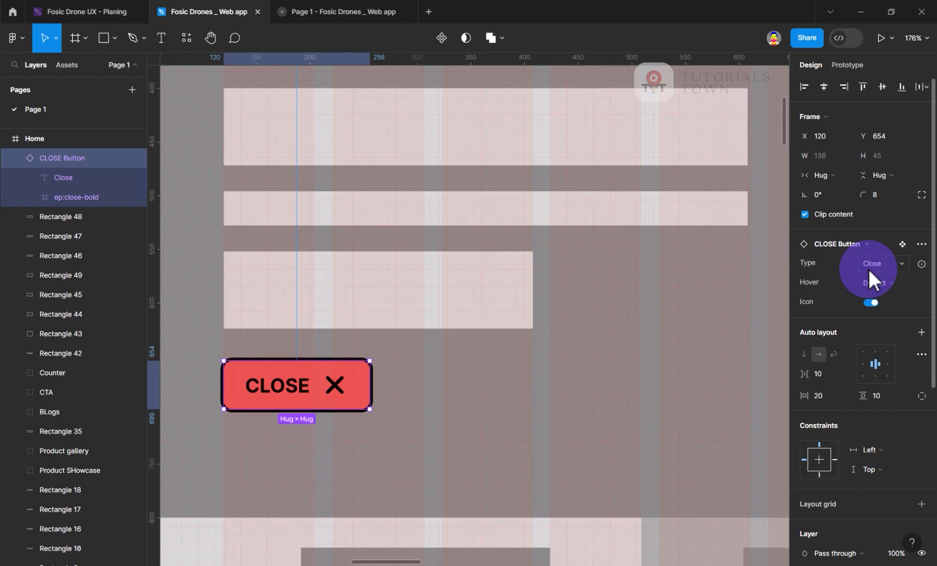
pyautogui.click(892, 283)
pyautogui.click(887, 285)
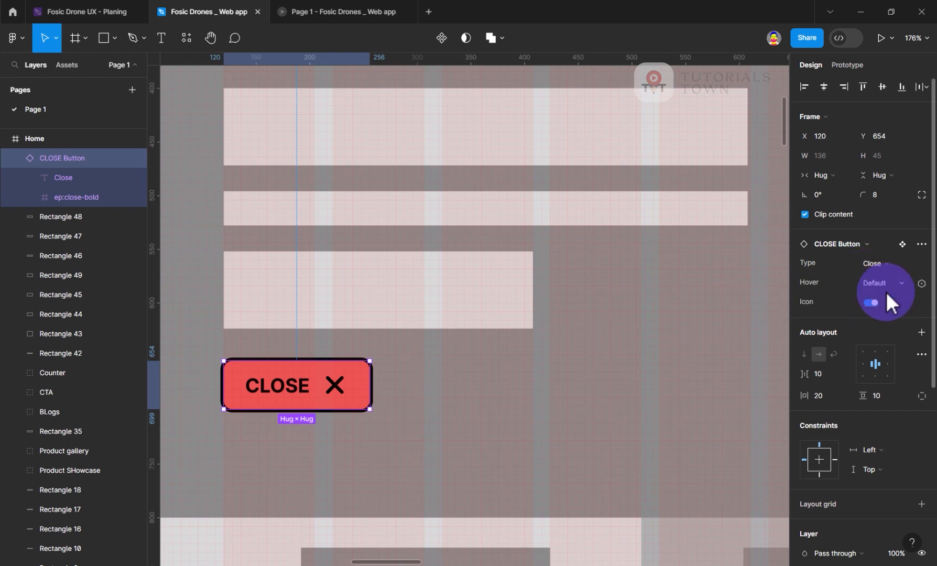
pyautogui.click(872, 302)
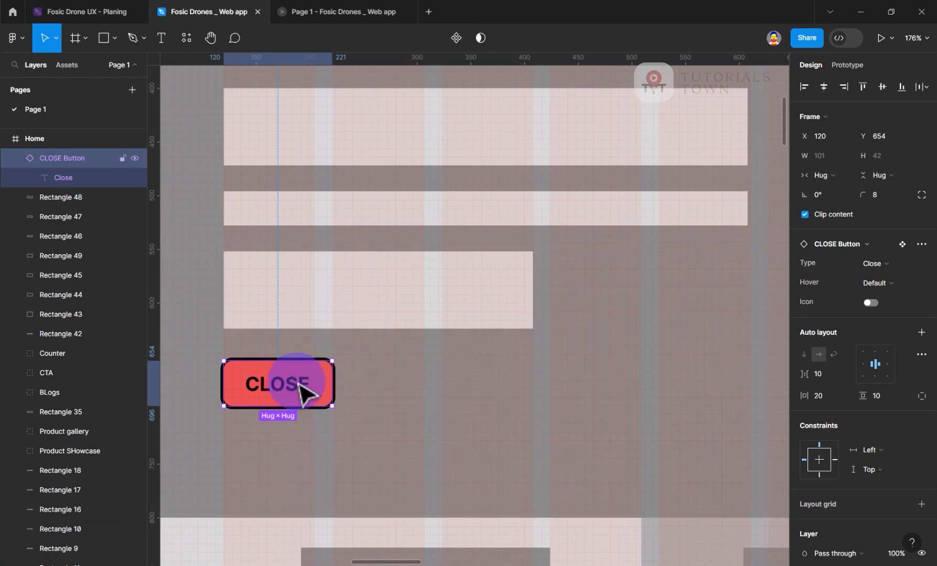
# Present the Home frame to check the CLOSE button in the prototype, and return to the design file.
pyautogui.click(385, 146)
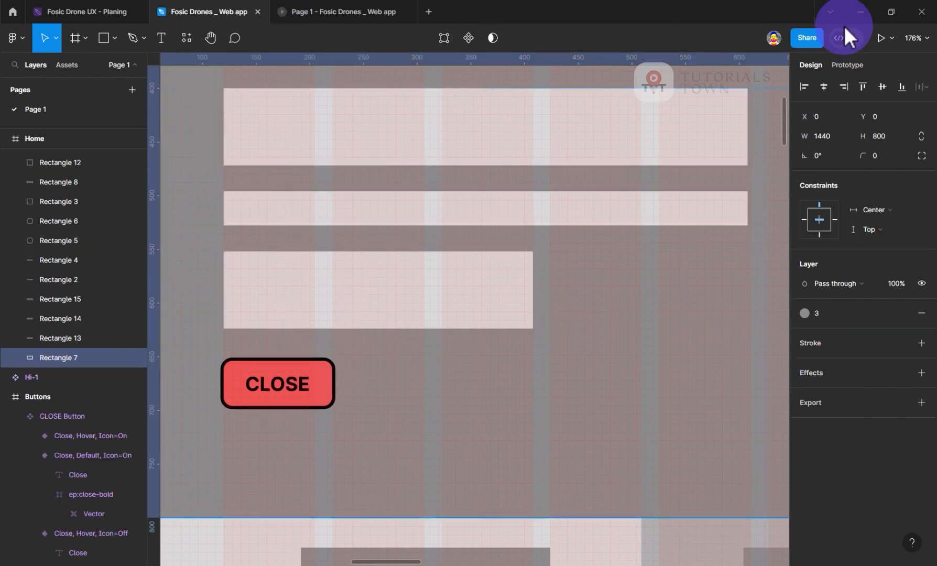
pyautogui.click(880, 37)
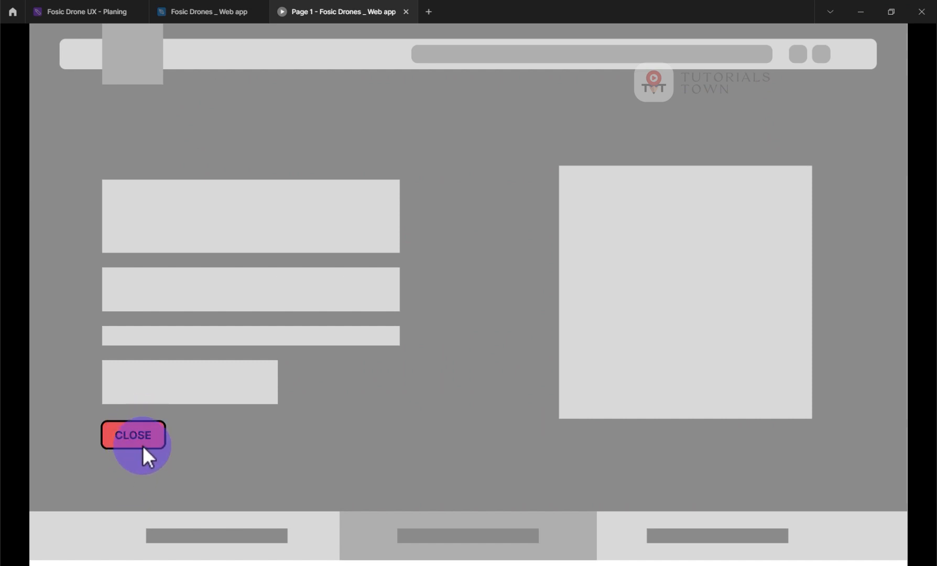
pyautogui.click(226, 11)
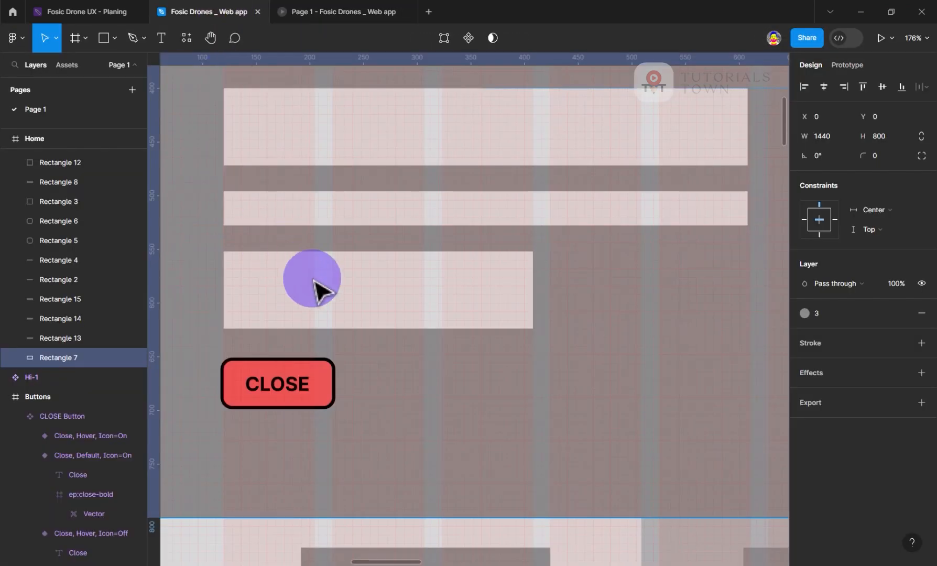
# Add a While hovering interaction to the default CLOSE variant without an icon in the Buttons frame.
pyautogui.moveTo(765, 410); pyautogui.dragTo(239, 289)
pyautogui.scroll(-2, 550, 374)
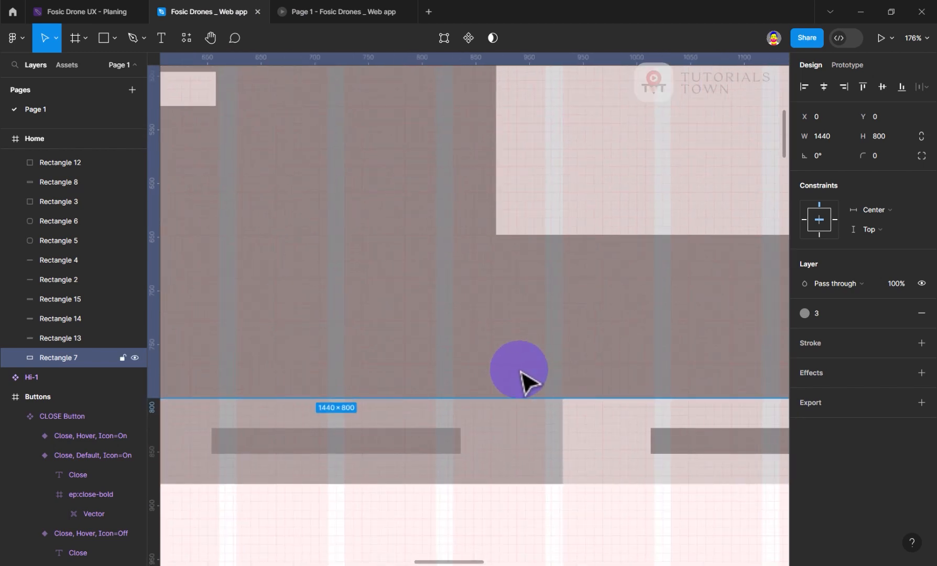
pyautogui.scroll(-3, 524, 383)
pyautogui.press('n')
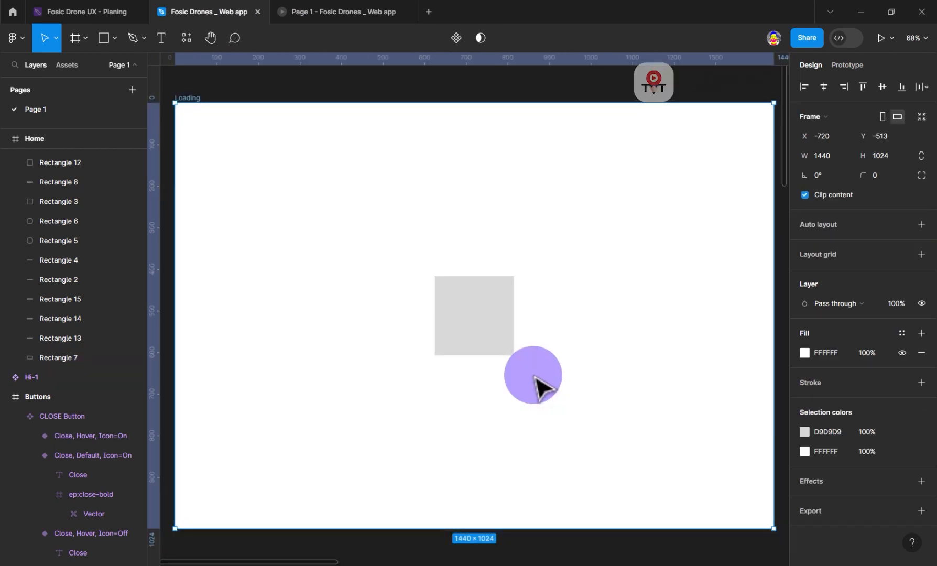
pyautogui.press('n')
pyautogui.press('n')
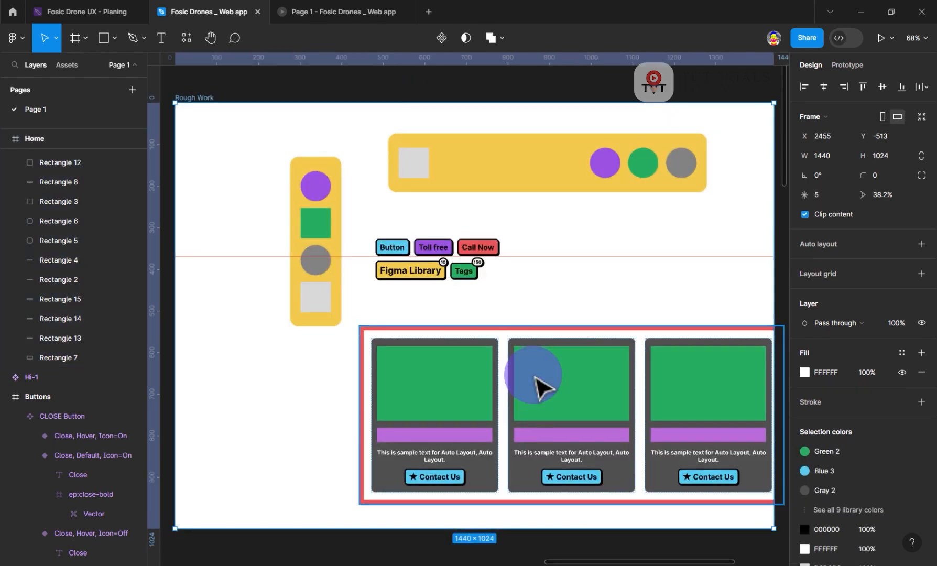
pyautogui.press('n')
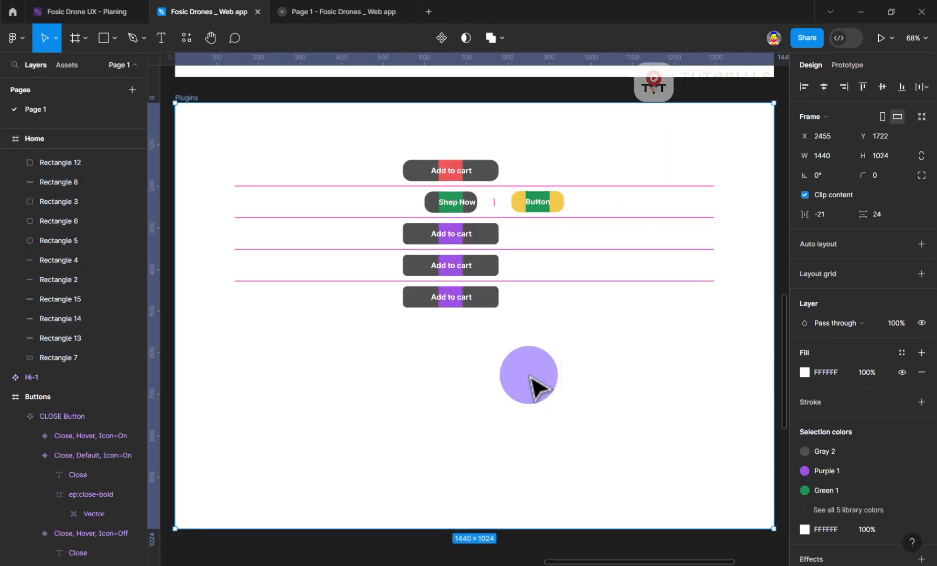
pyautogui.press('n')
pyautogui.press('n')
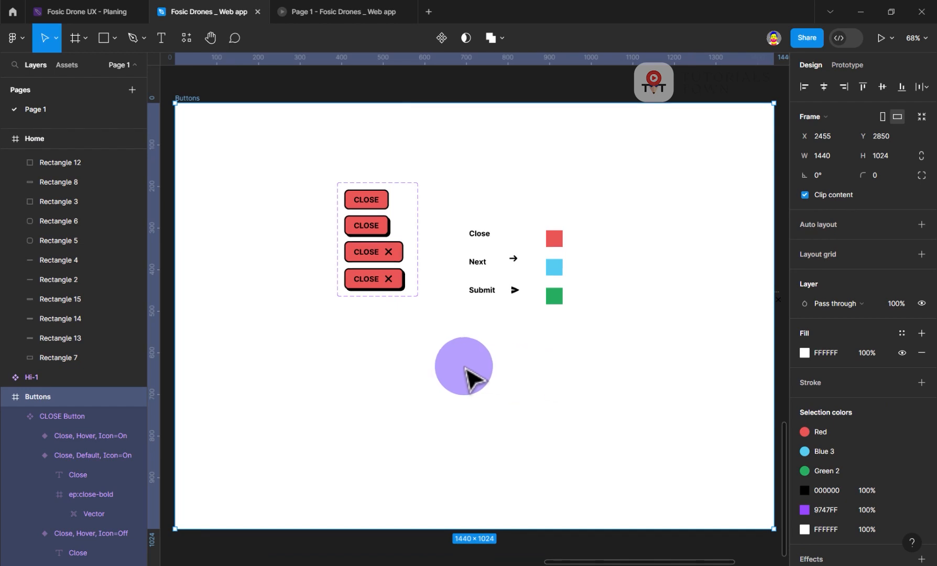
pyautogui.scroll(5, 362, 231)
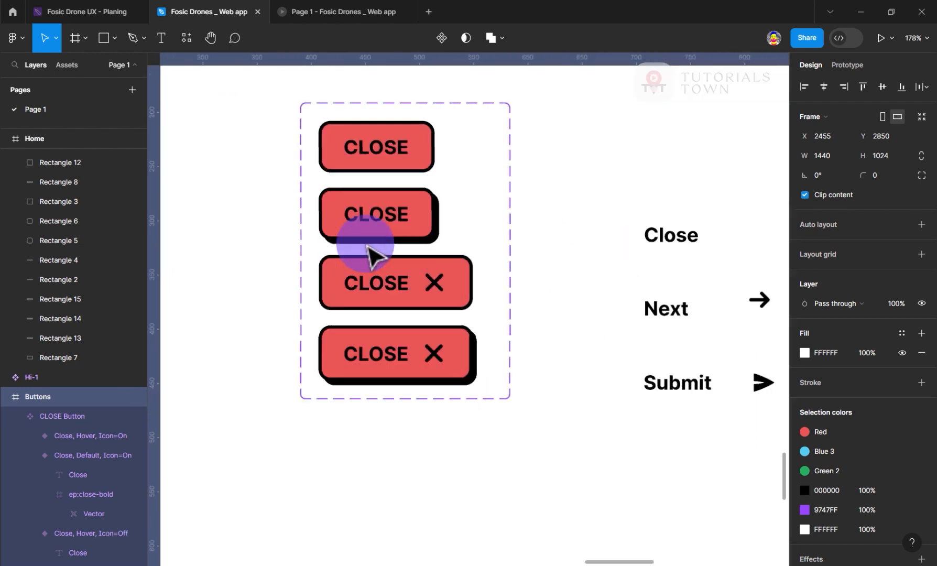
pyautogui.moveTo(524, 183); pyautogui.dragTo(483, 237)
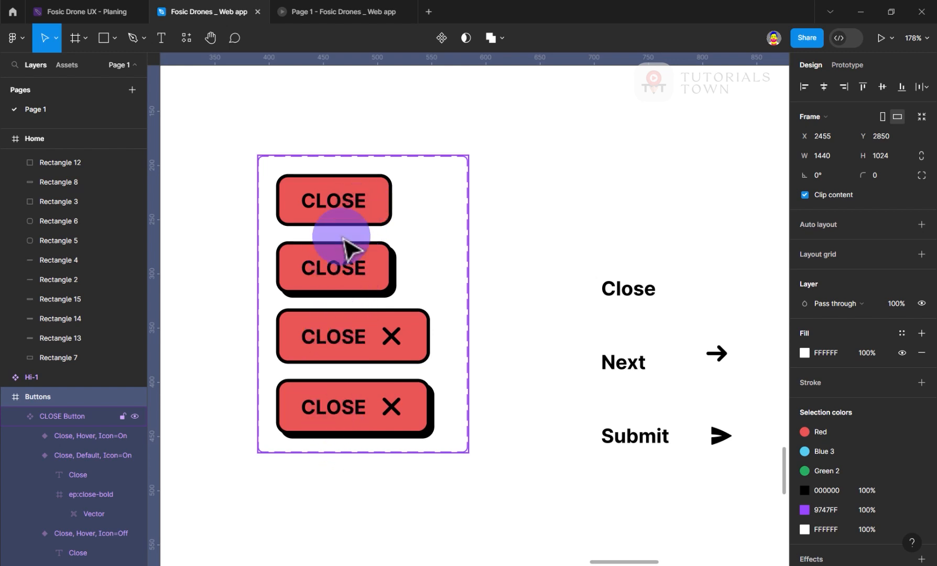
pyautogui.click(351, 220)
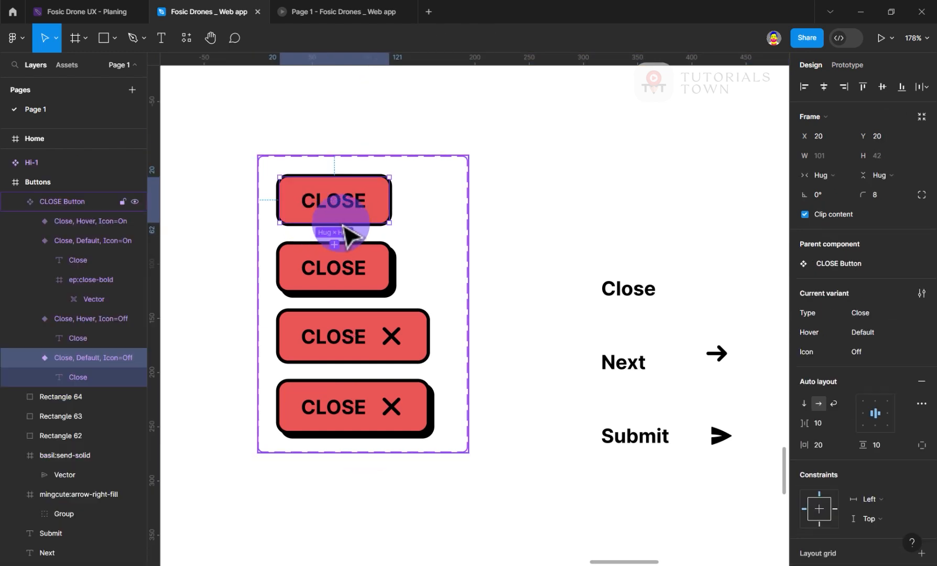
pyautogui.click(843, 65)
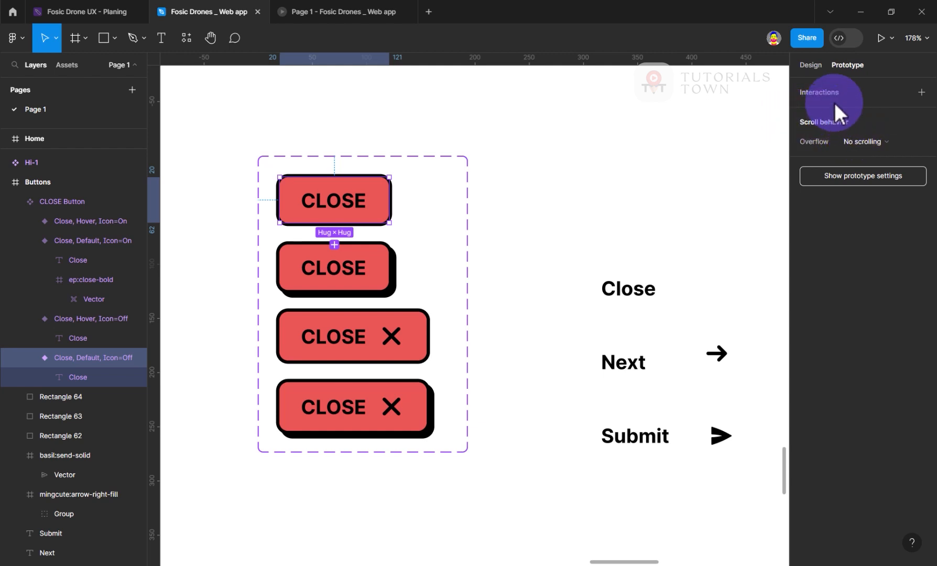
pyautogui.click(921, 92)
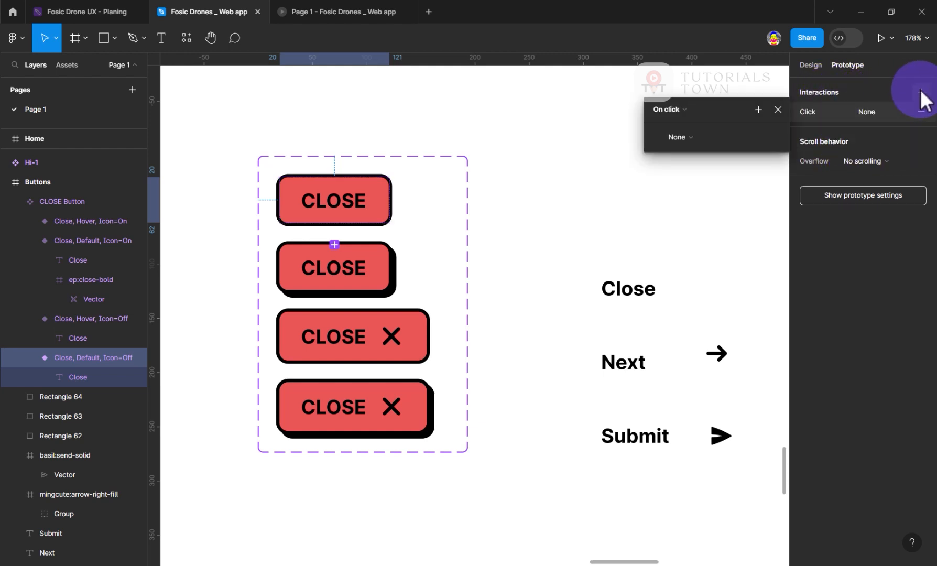
pyautogui.click(673, 108)
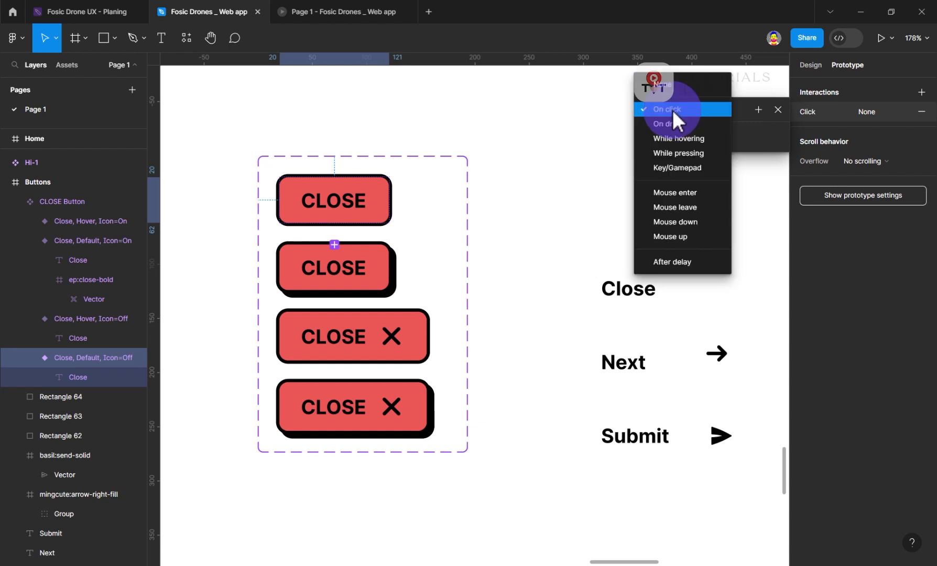
pyautogui.click(665, 140)
pyautogui.click(686, 139)
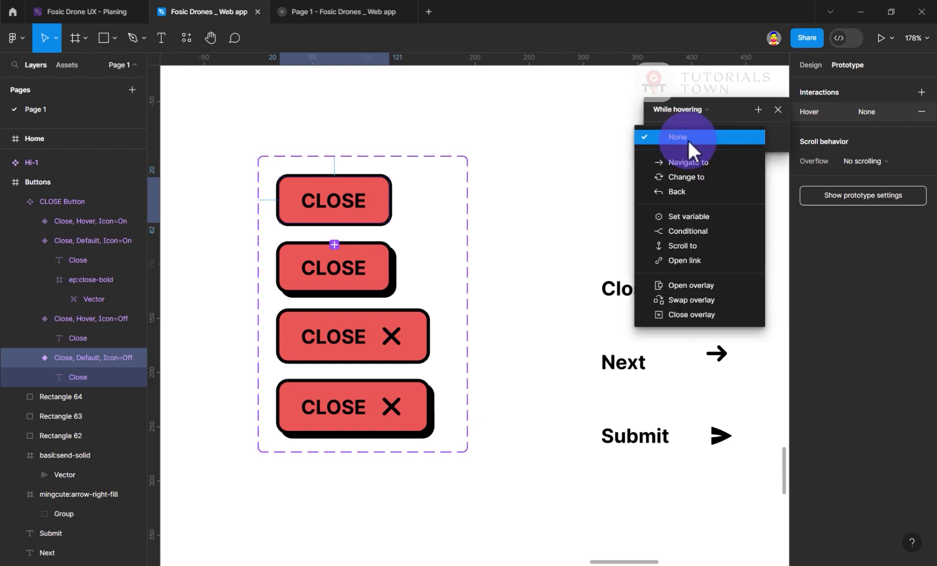
# Make the hover interaction change to the Close type with Hover set to Hover and Icon off, using Smart animate.
pyautogui.click(694, 178)
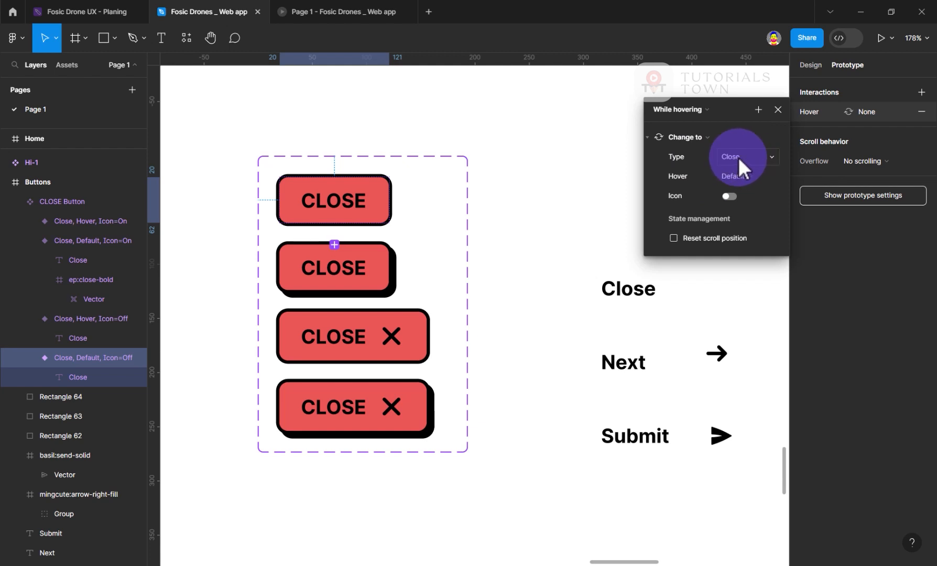
pyautogui.click(732, 177)
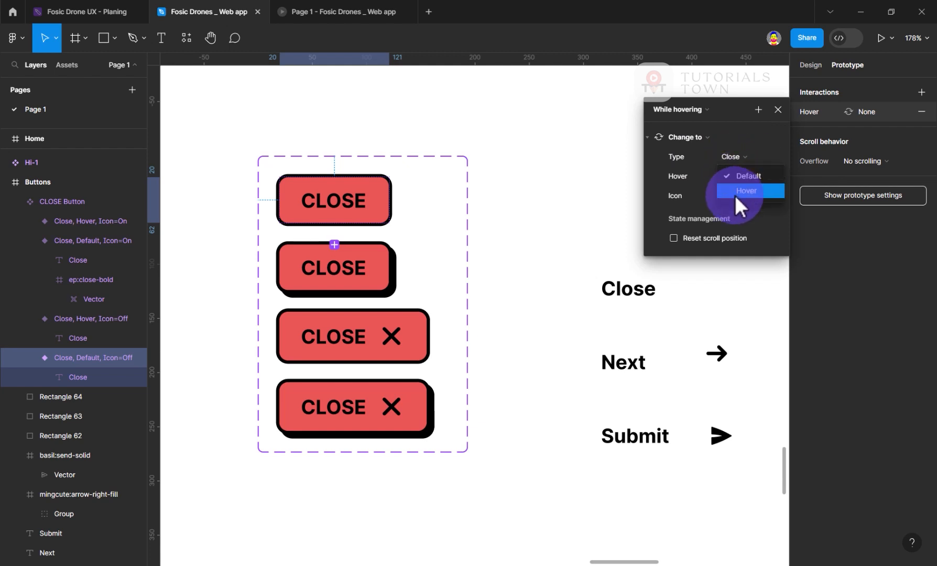
pyautogui.click(734, 193)
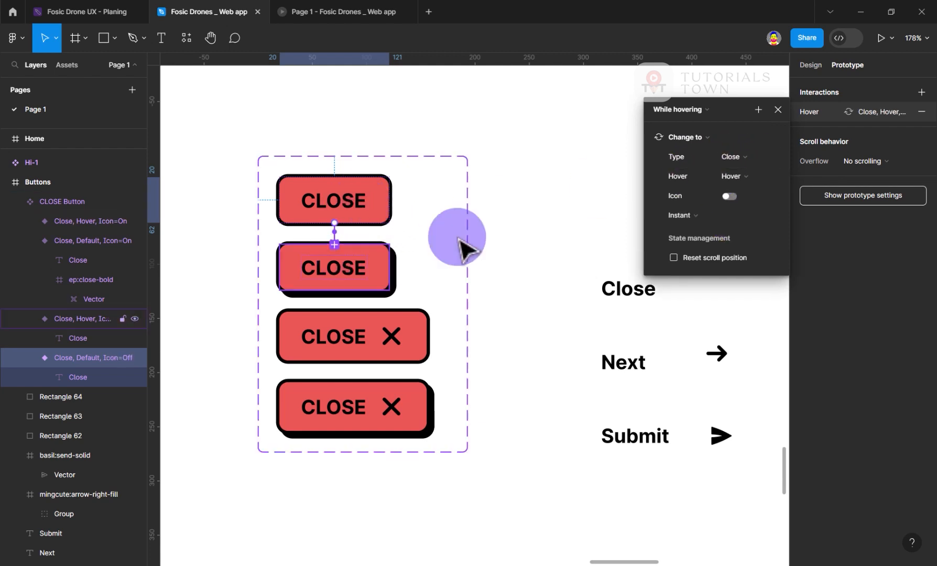
pyautogui.click(688, 215)
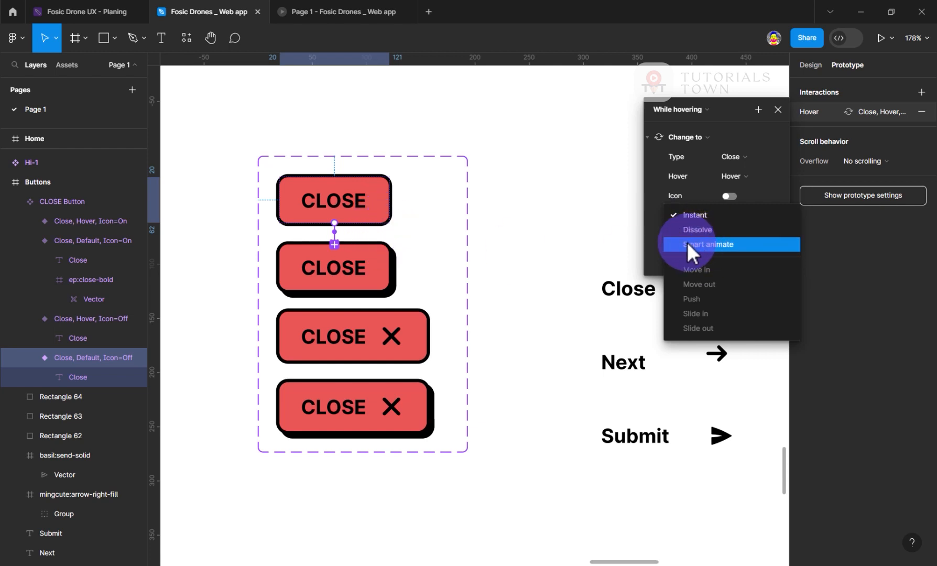
pyautogui.click(703, 244)
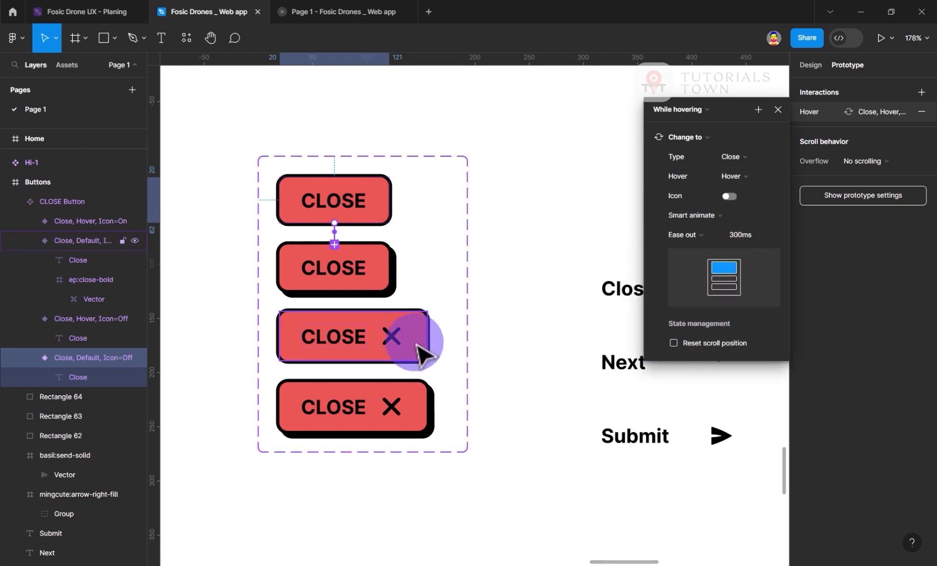
# Link the default CLOSE variant with an icon to its Hover variant through an On click interaction using Smart animate.
pyautogui.click(399, 346)
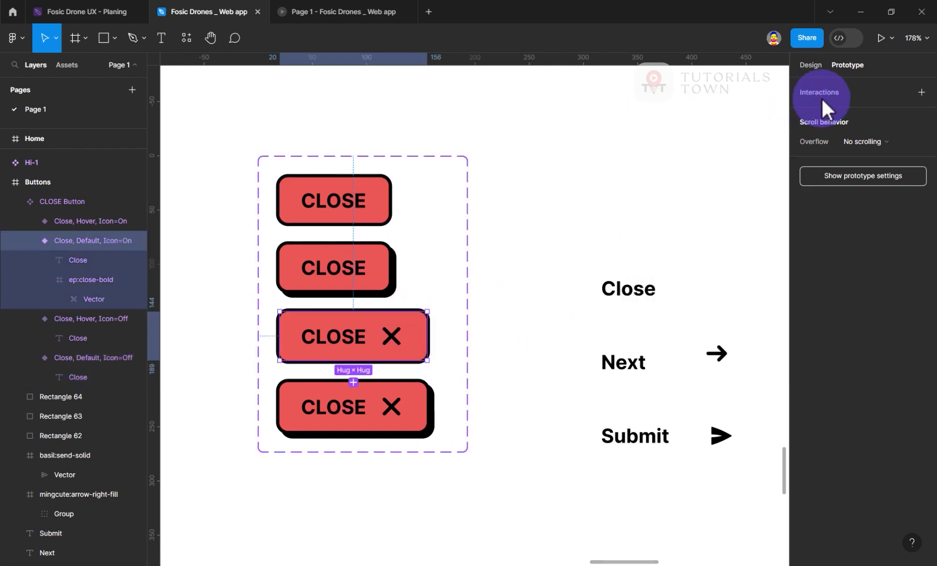
pyautogui.click(841, 95)
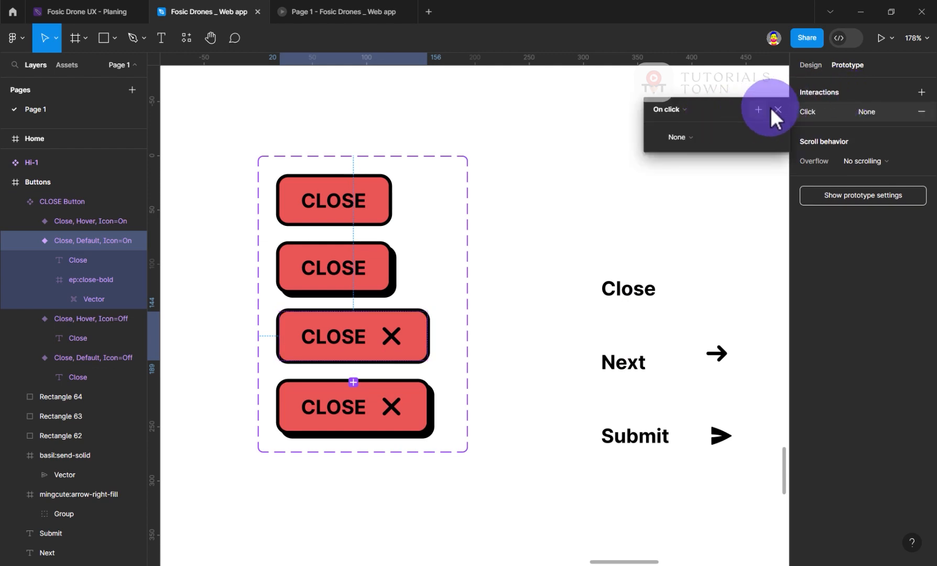
pyautogui.click(343, 338)
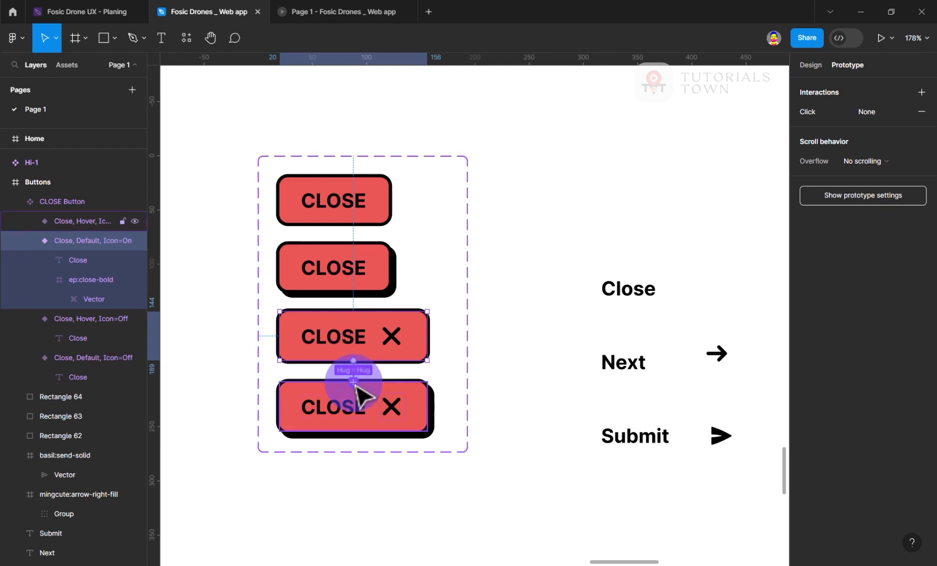
pyautogui.moveTo(354, 361); pyautogui.dragTo(355, 384)
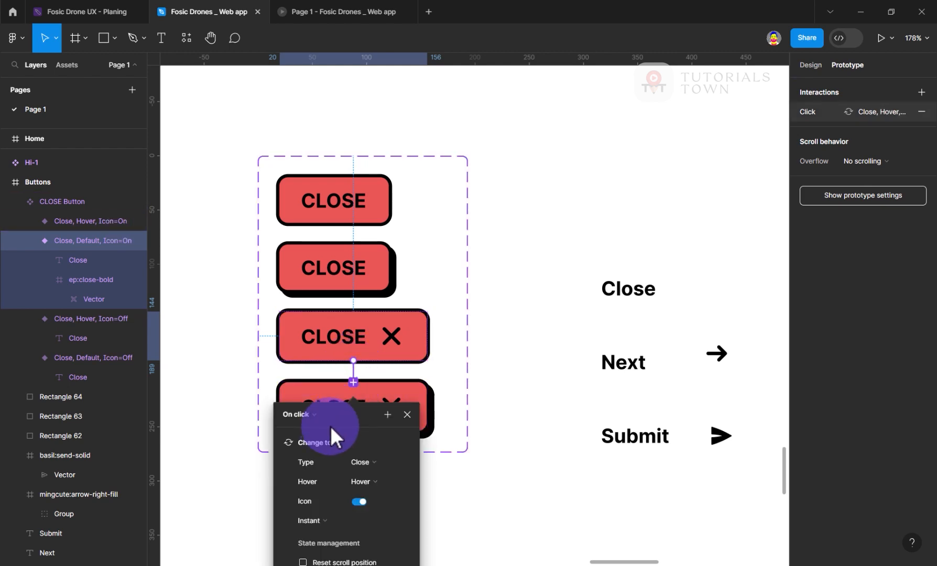
pyautogui.scroll(-1, 355, 439)
pyautogui.scroll(-1, 351, 466)
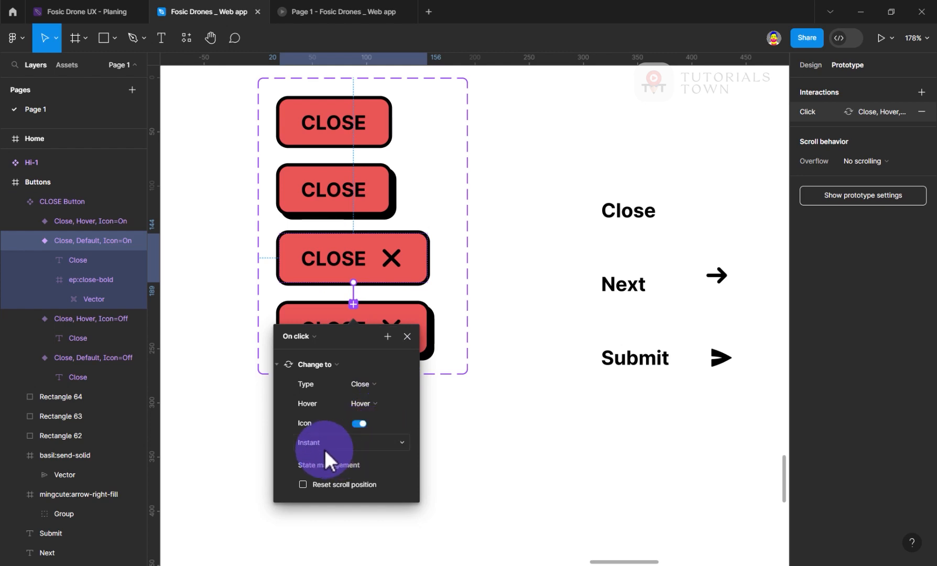
pyautogui.click(315, 444)
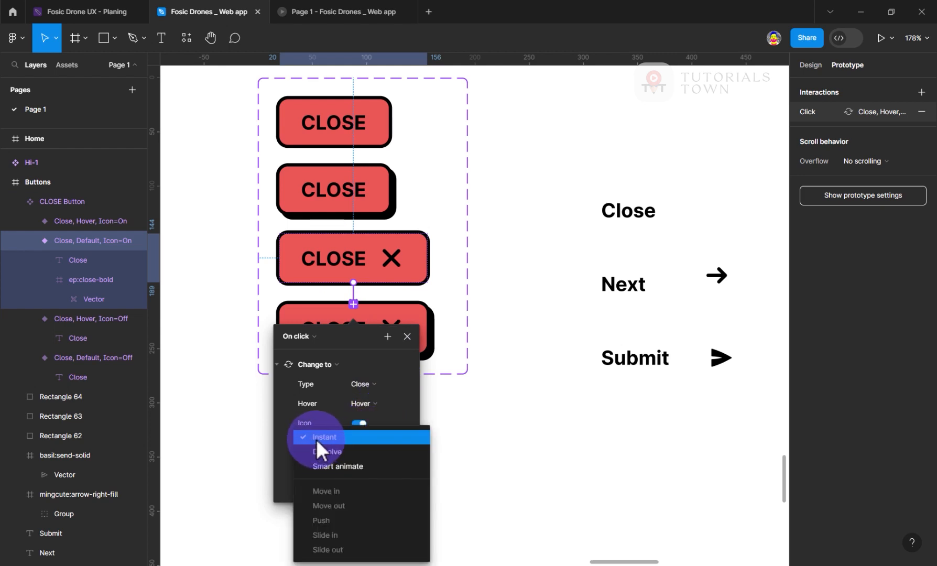
pyautogui.click(319, 466)
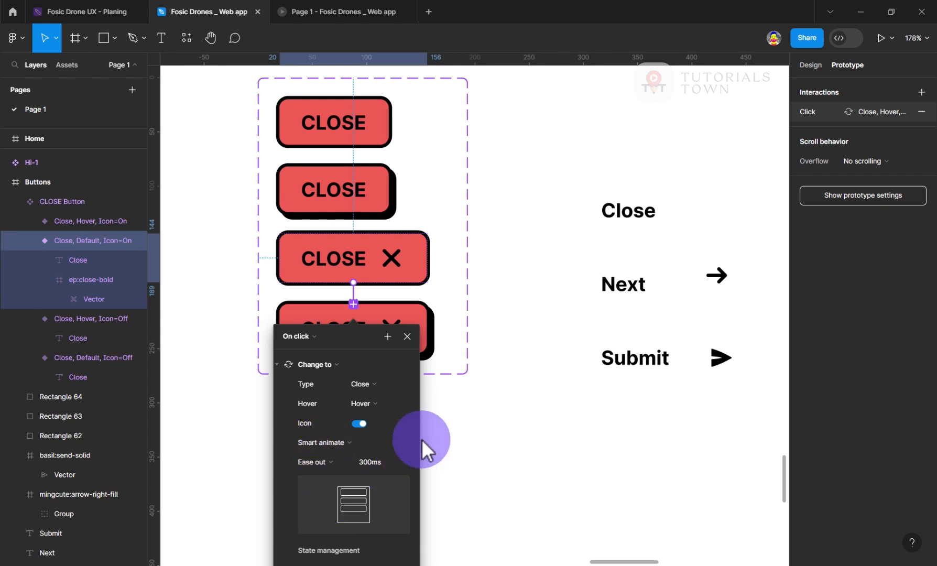
# Check the hover effect of the CLOSE button without an icon in the prototype preview, and return to the design file.
pyautogui.click(461, 397)
pyautogui.click(300, 7)
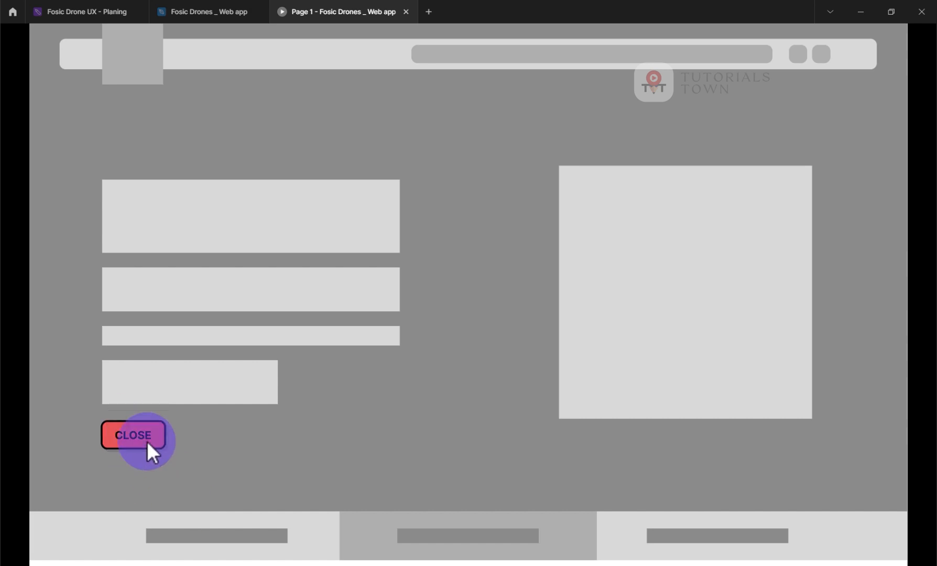
pyautogui.click(224, 12)
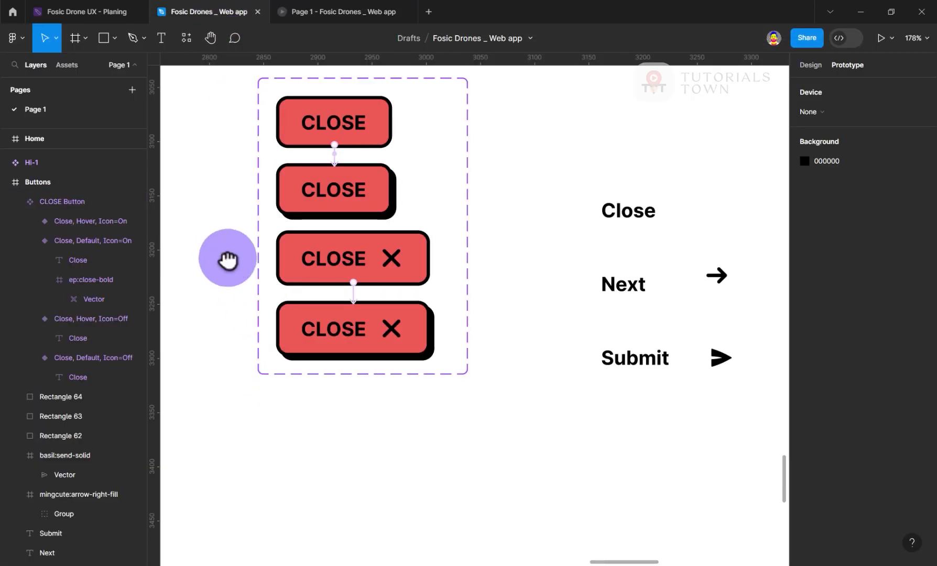
# Turn on the Icon property of the CLOSE button in the Home frame, check it in the prototype preview, and return to the design file.
pyautogui.moveTo(227, 258); pyautogui.dragTo(519, 364)
pyautogui.scroll(-5, 401, 347)
pyautogui.moveTo(293, 173); pyautogui.dragTo(419, 501)
pyautogui.scroll(3, 412, 288)
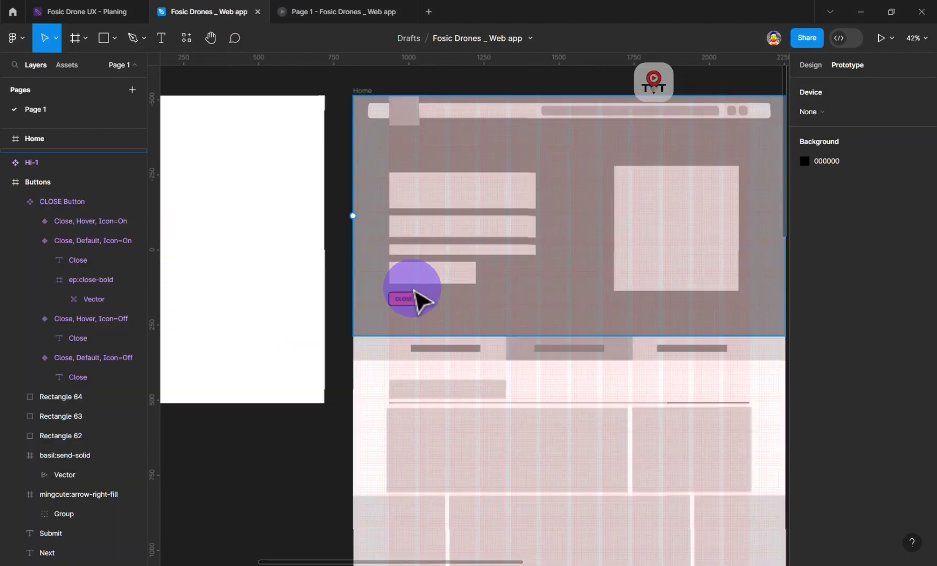
pyautogui.scroll(5, 417, 302)
pyautogui.click(422, 330)
pyautogui.click(810, 65)
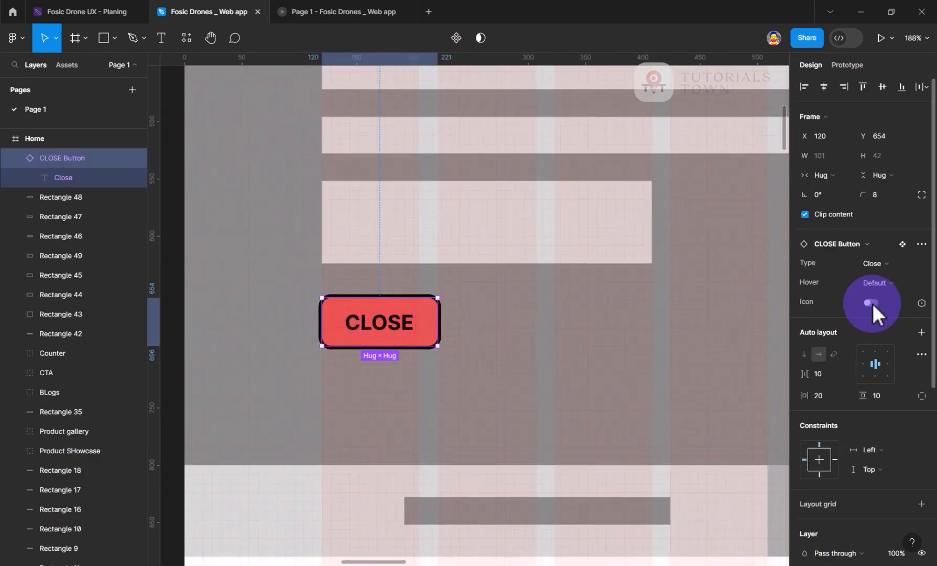
pyautogui.click(871, 302)
pyautogui.click(303, 11)
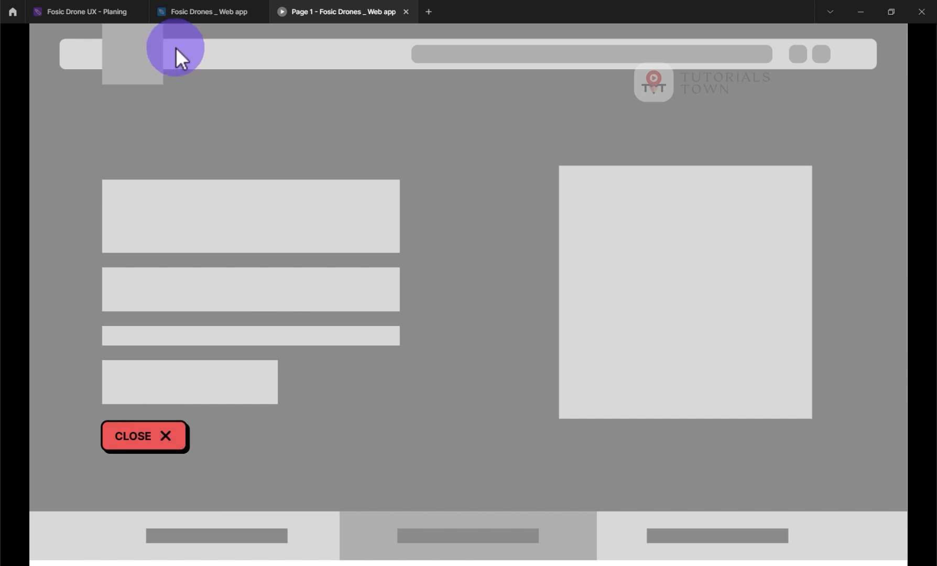
pyautogui.click(242, 5)
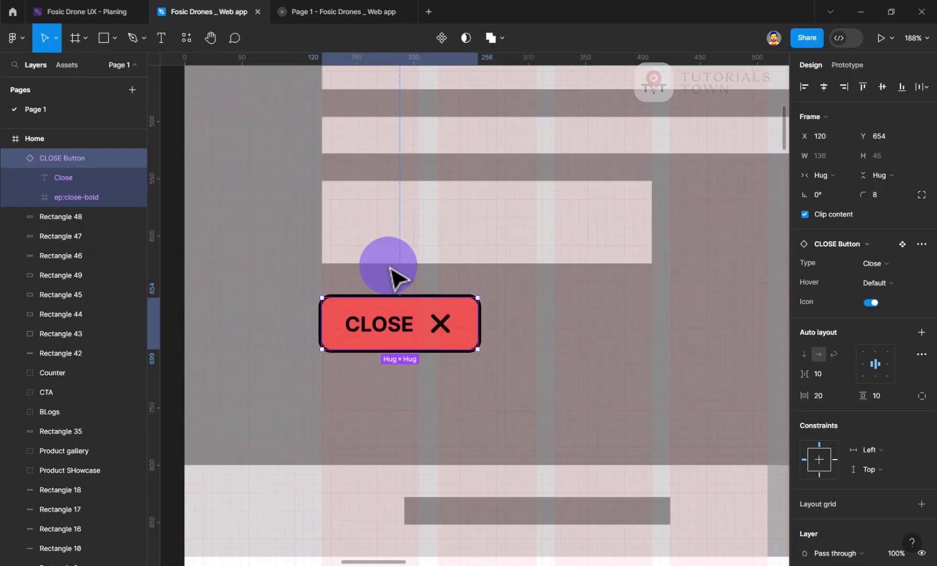
# Change the trigger of the default CLOSE variant with an icon in the Buttons frame from On click to While hovering.
pyautogui.scroll(-5, 458, 346)
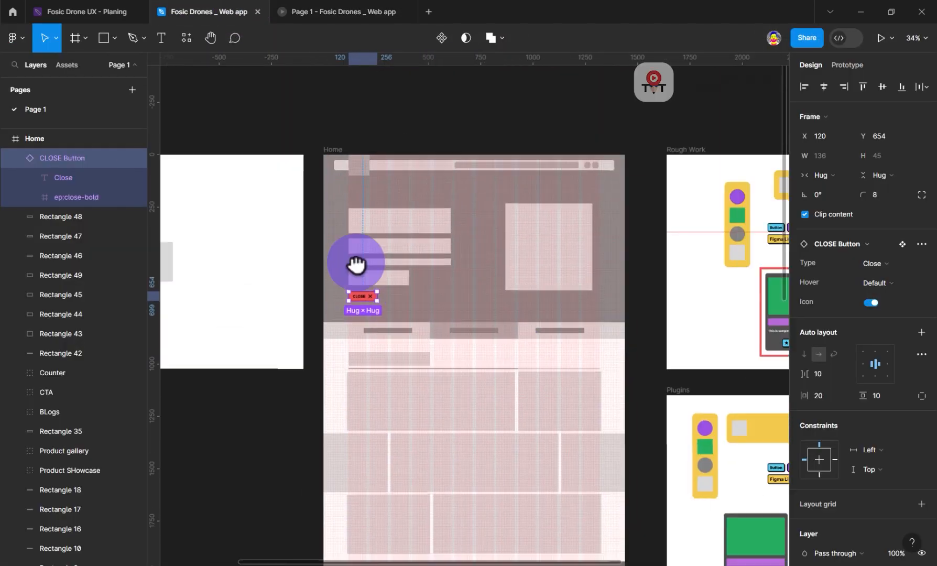
pyautogui.scroll(2, 596, 432)
pyautogui.moveTo(596, 433); pyautogui.dragTo(495, 237)
pyautogui.scroll(-2, 314, 391)
pyautogui.scroll(8, 318, 464)
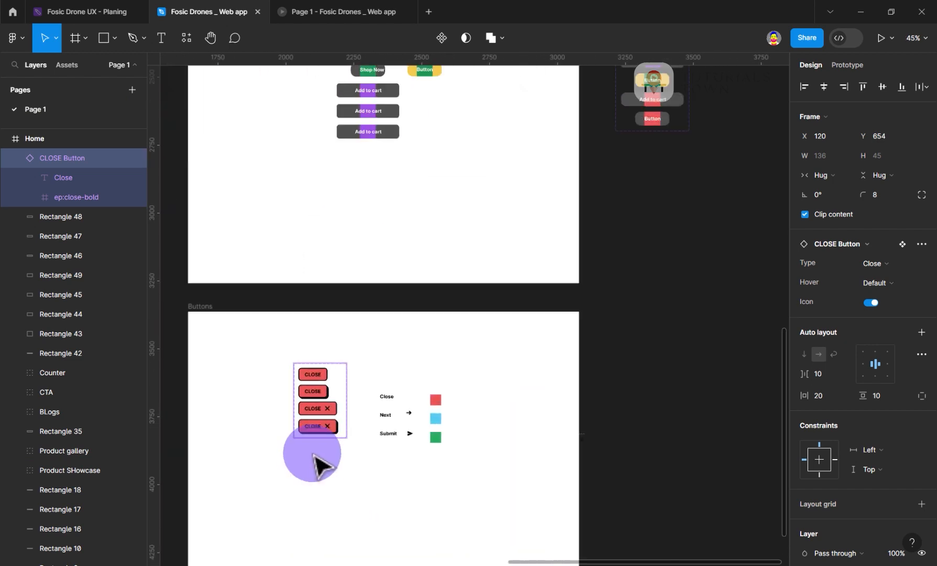
pyautogui.click(319, 352)
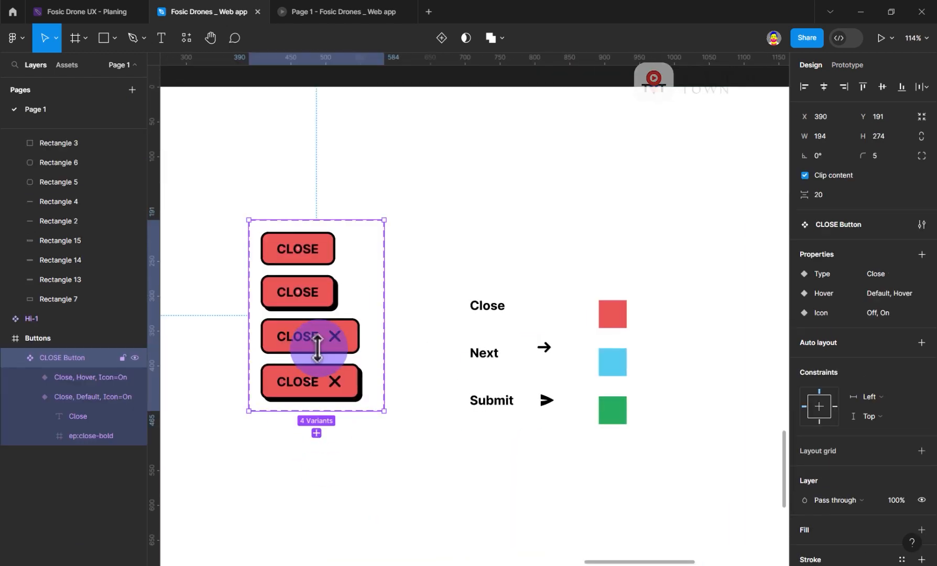
pyautogui.click(329, 340)
pyautogui.click(855, 64)
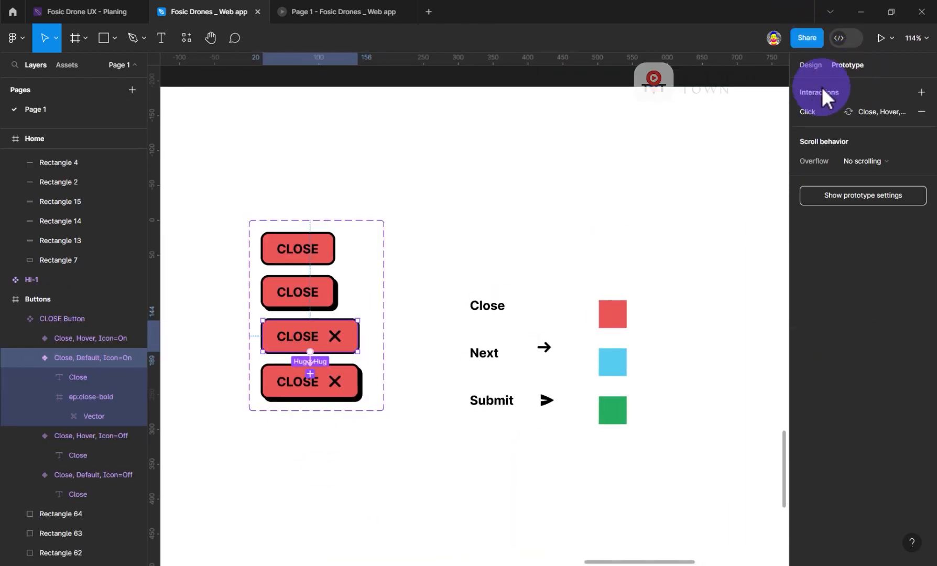
pyautogui.click(809, 112)
pyautogui.click(682, 116)
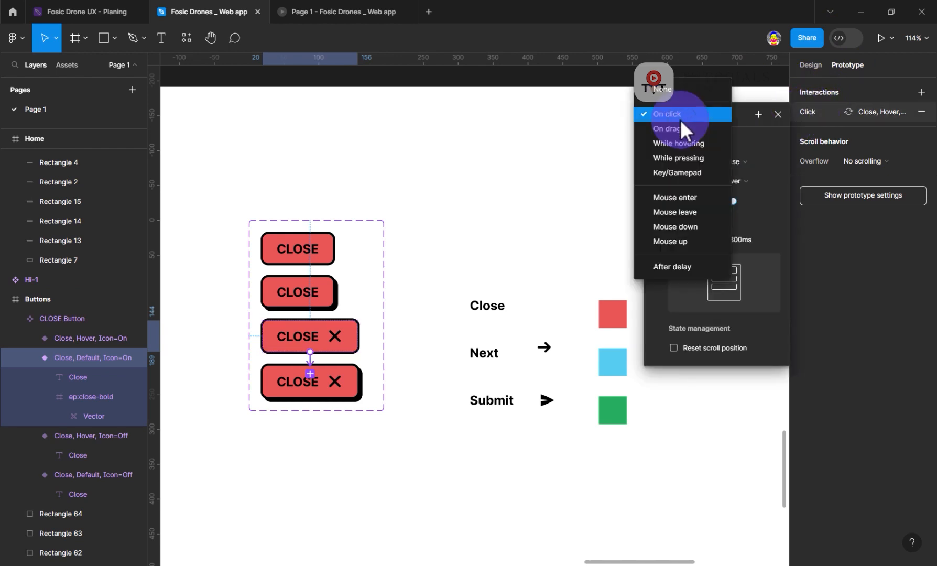
pyautogui.click(678, 145)
pyautogui.click(392, 221)
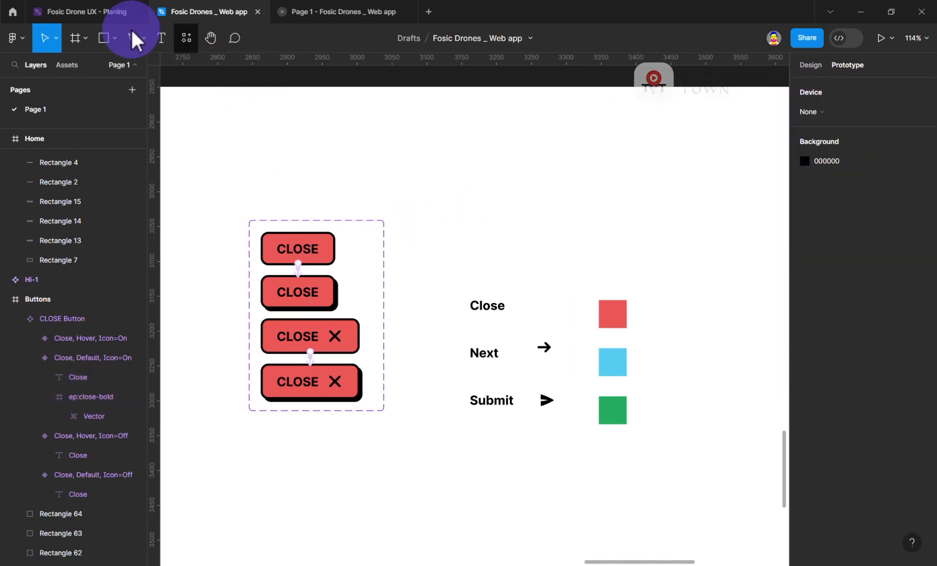
# Test the hover effect of the CLOSE button with an icon in the prototype preview, restart the preview, and return to the design file.
pyautogui.click(311, 10)
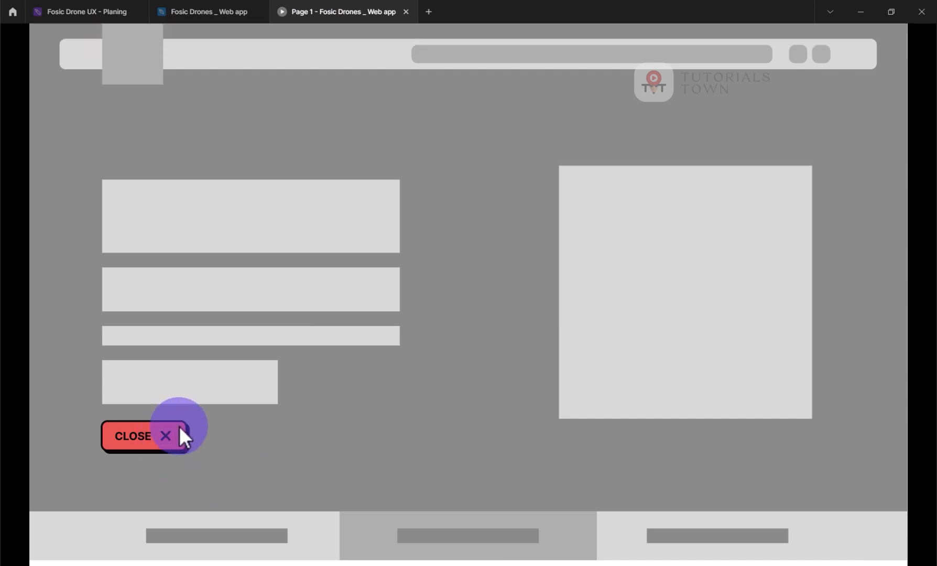
pyautogui.click(236, 10)
pyautogui.scroll(-3, 297, 253)
pyautogui.moveTo(261, 205); pyautogui.dragTo(715, 346)
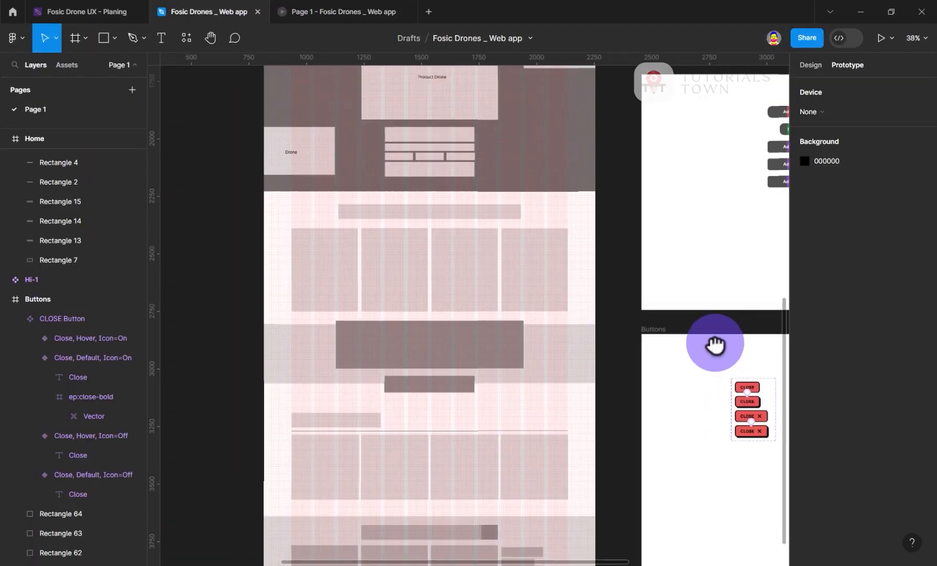
pyautogui.moveTo(337, 226); pyautogui.dragTo(407, 521)
pyautogui.moveTo(372, 240); pyautogui.dragTo(331, 514)
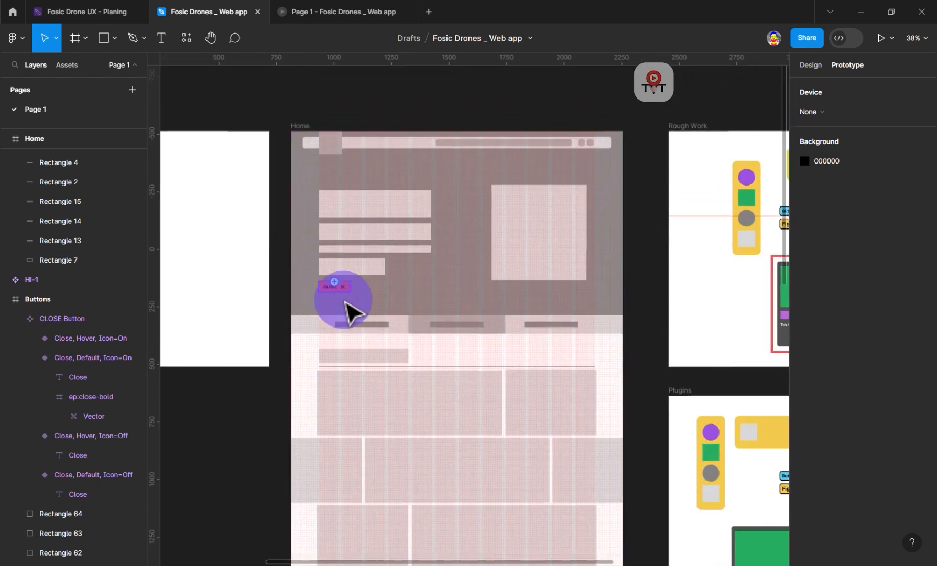
pyautogui.click(373, 8)
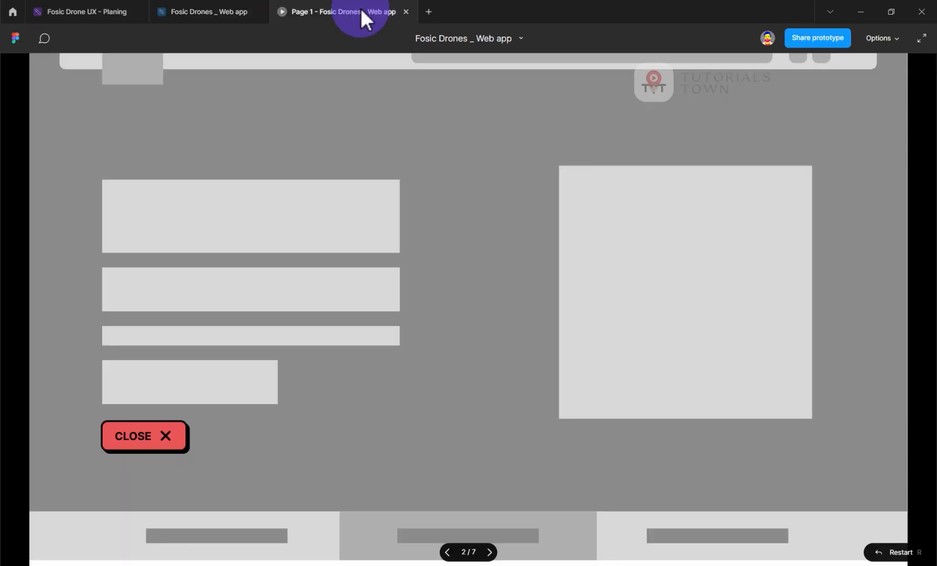
pyautogui.click(896, 553)
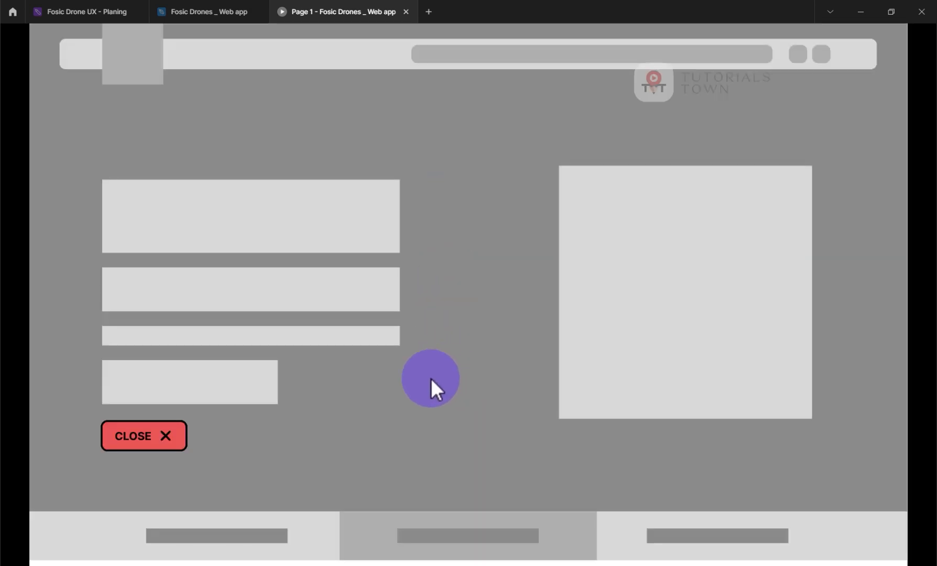
pyautogui.click(180, 11)
# Review the While hovering interaction settings of the CLOSE button in the Home frame.
pyautogui.click(346, 289)
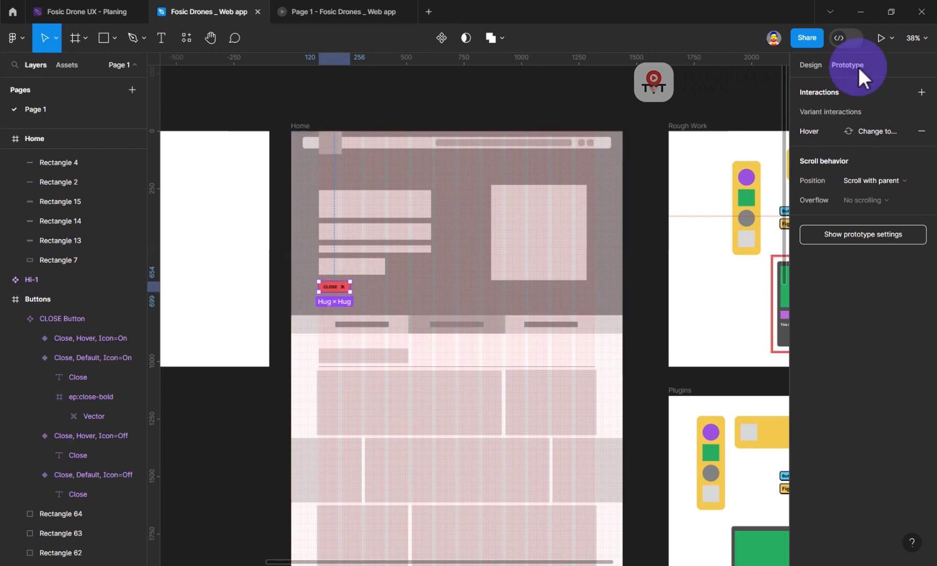
pyautogui.click(870, 133)
pyautogui.click(811, 65)
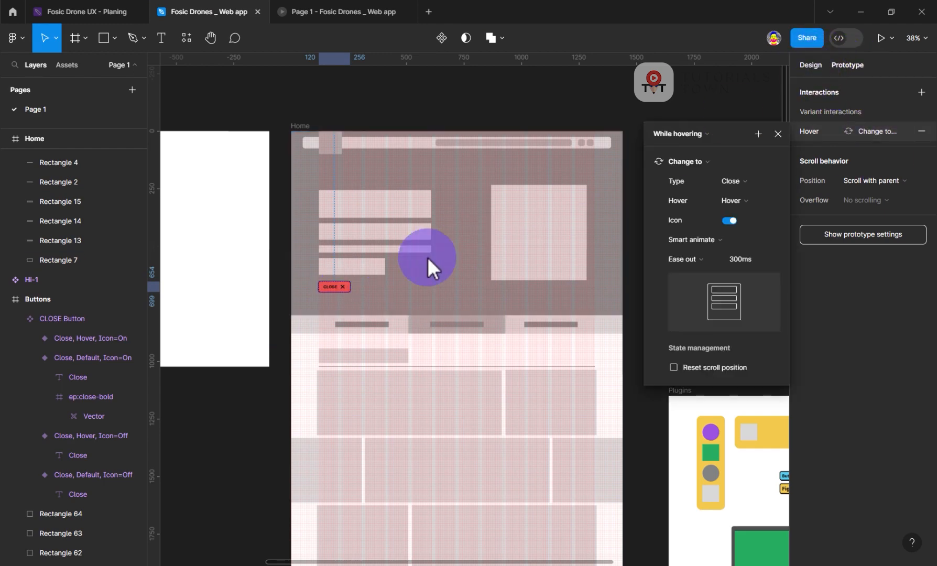
pyautogui.scroll(5, 383, 286)
pyautogui.scroll(1, 381, 311)
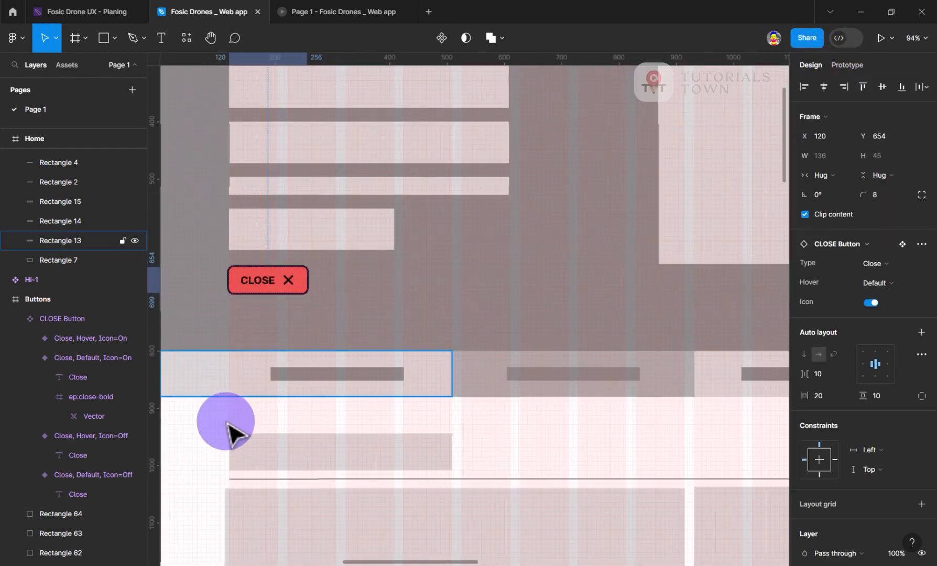
pyautogui.press('Escape')
# Toggle the Home frame CLOSE button's Icon property off and on again, check its hover effect in the prototype preview, and return to the design file.
pyautogui.click(249, 284)
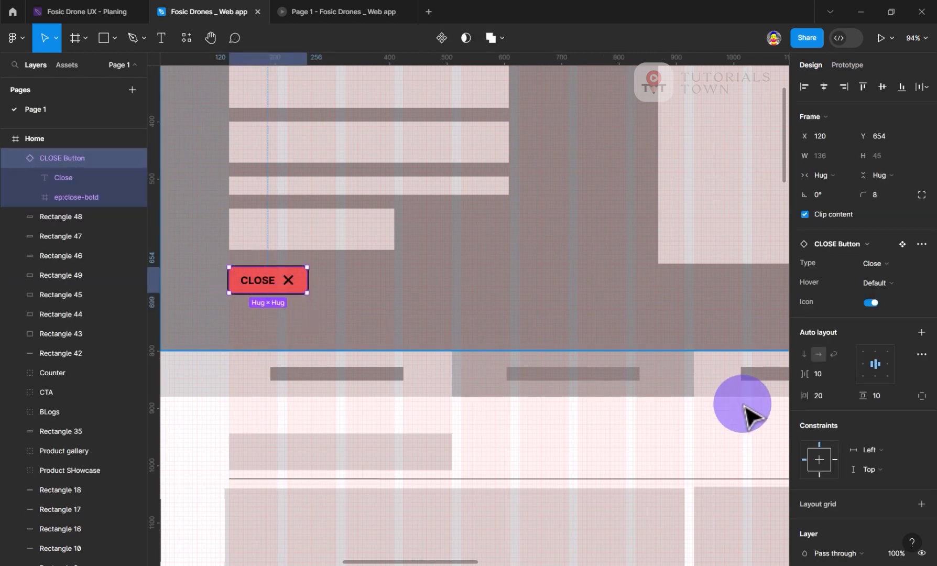
pyautogui.click(871, 302)
pyautogui.click(871, 303)
pyautogui.click(394, 7)
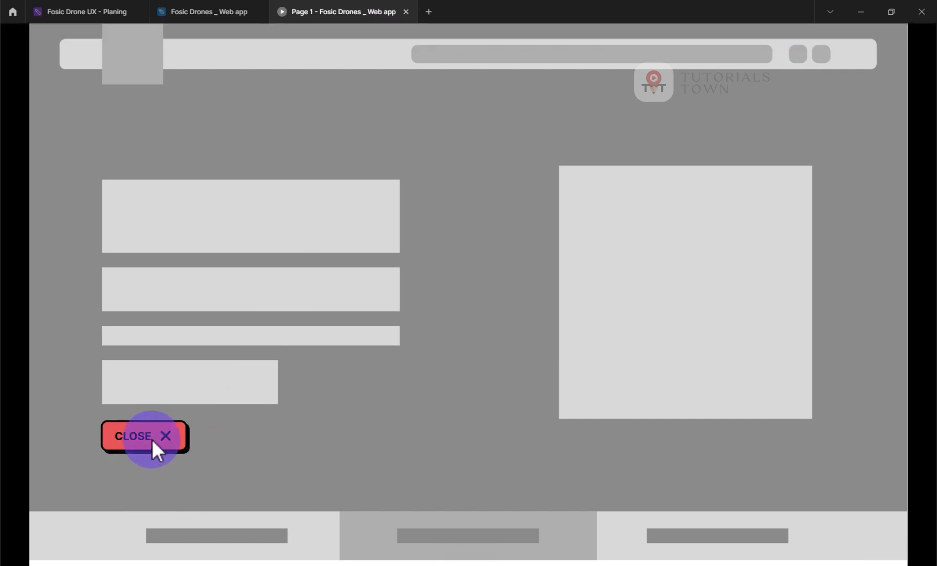
pyautogui.click(210, 30)
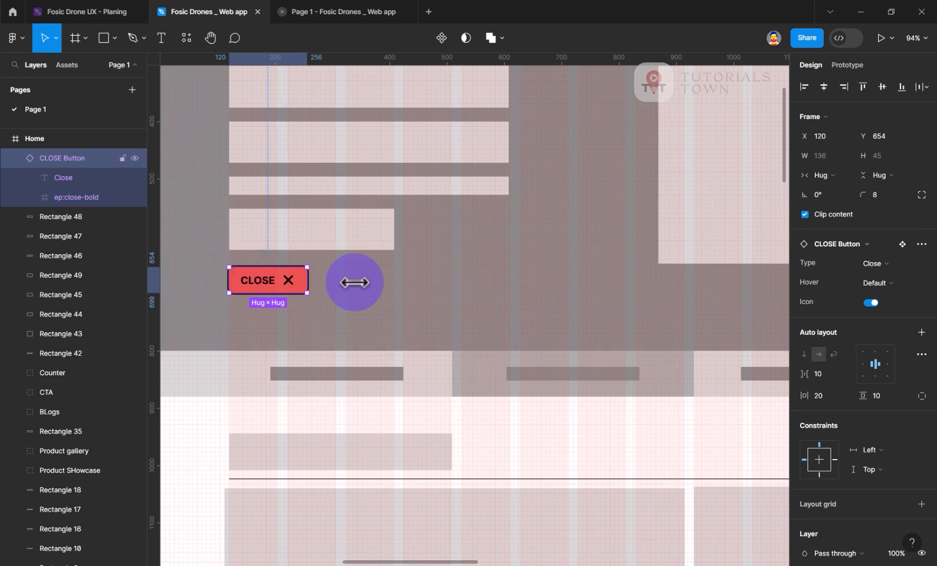
pyautogui.click(343, 13)
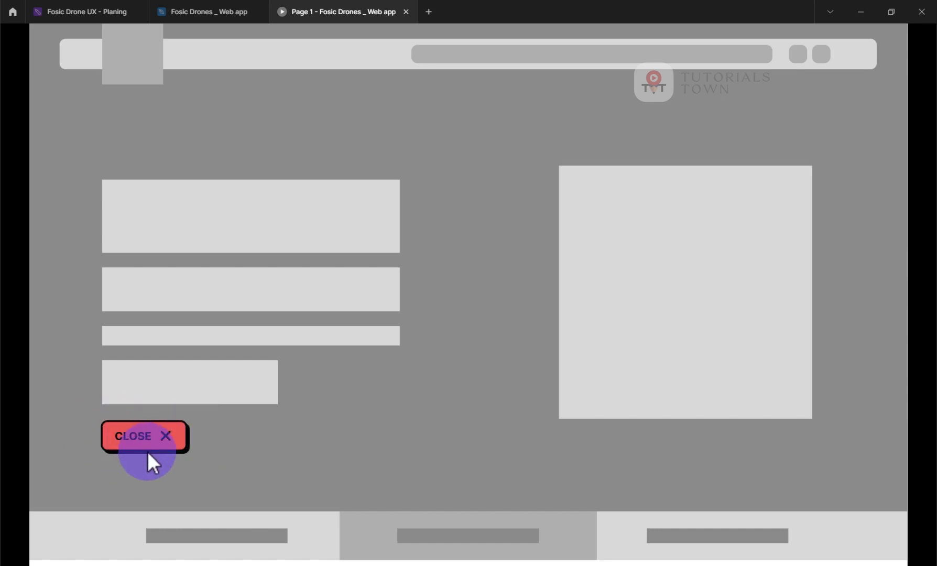
pyautogui.click(185, 11)
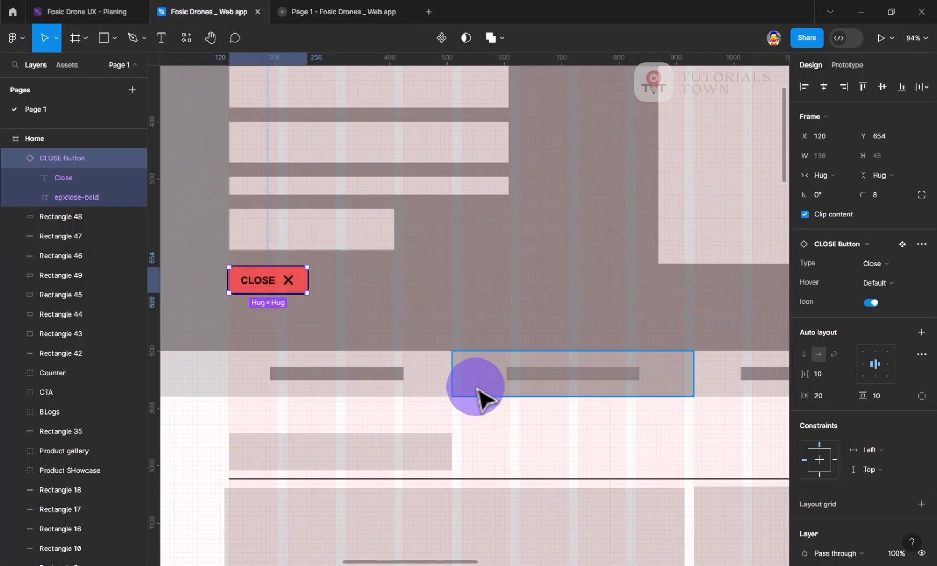
# Extend the CLOSE Button component set in the Buttons frame downward to a height of about 743.
pyautogui.scroll(-5, 476, 393)
pyautogui.hscroll(10, 665, 328)
pyautogui.scroll(-15, 587, 303)
pyautogui.hscroll(7, 587, 302)
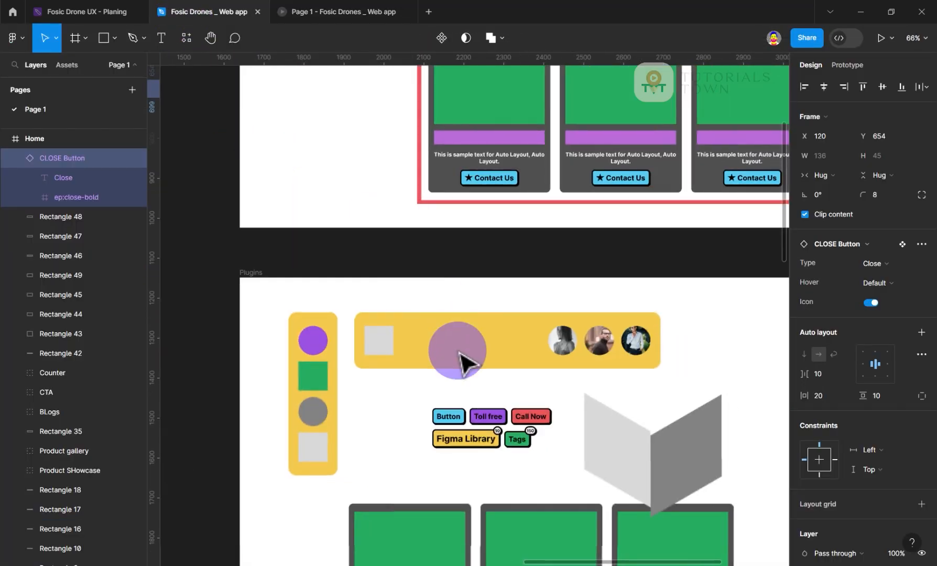
pyautogui.scroll(-10, 420, 451)
pyautogui.hscroll(1, 419, 451)
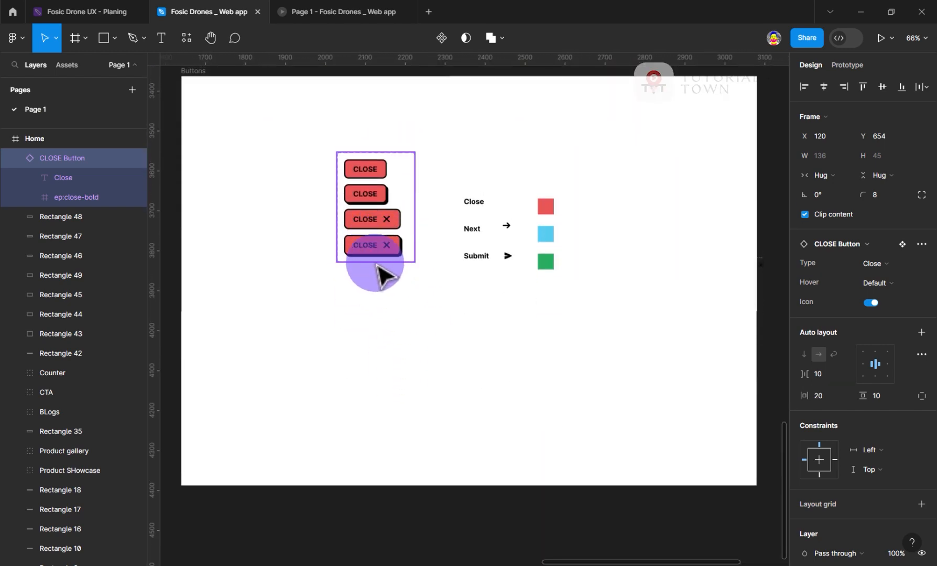
pyautogui.click(380, 262)
pyautogui.moveTo(380, 262); pyautogui.dragTo(383, 449)
pyautogui.click(465, 407)
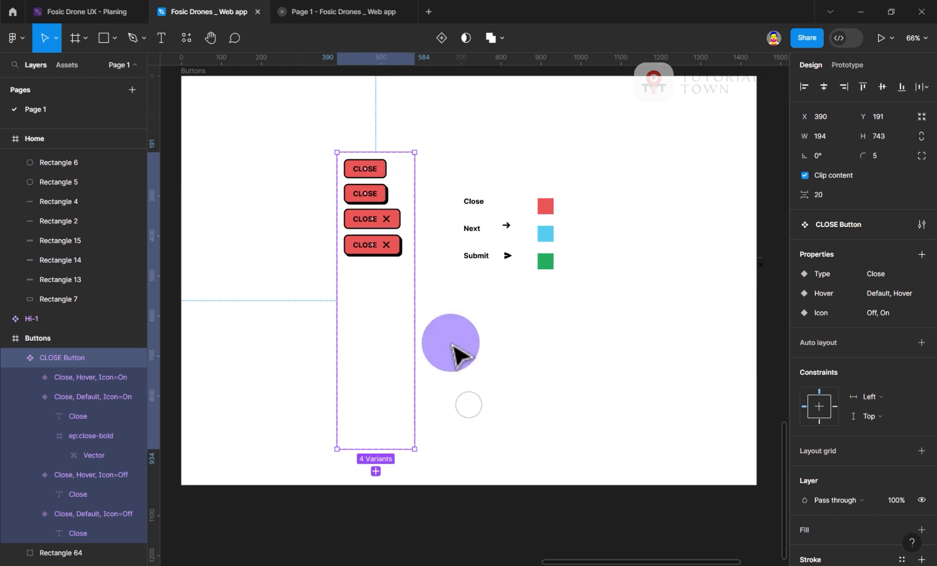
# Duplicate all four CLOSE variants and place the copies below the originals inside the component set.
pyautogui.scroll(5, 417, 248)
pyautogui.moveTo(364, 174); pyautogui.dragTo(380, 224)
pyautogui.scroll(-2, 389, 318)
pyautogui.moveTo(360, 325); pyautogui.dragTo(336, 267)
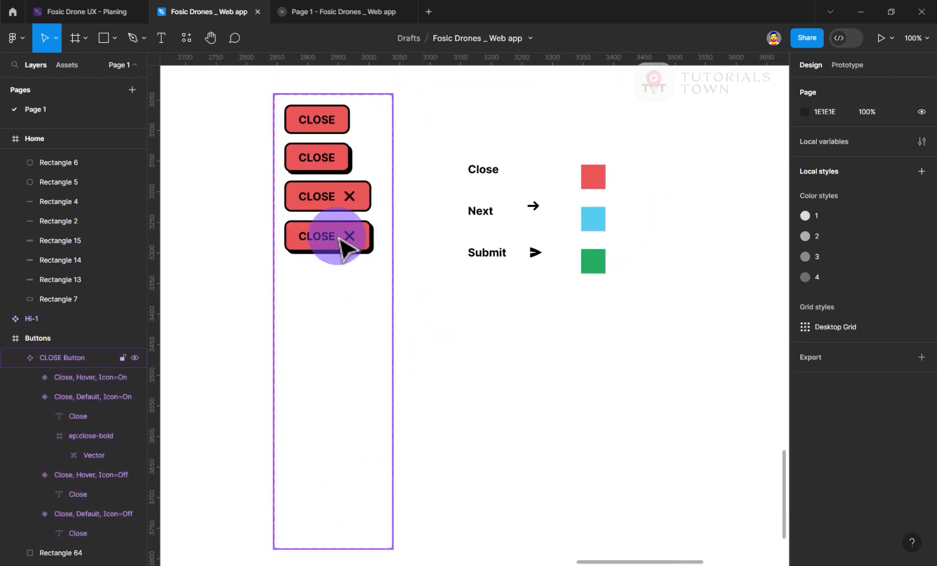
pyautogui.click(341, 220)
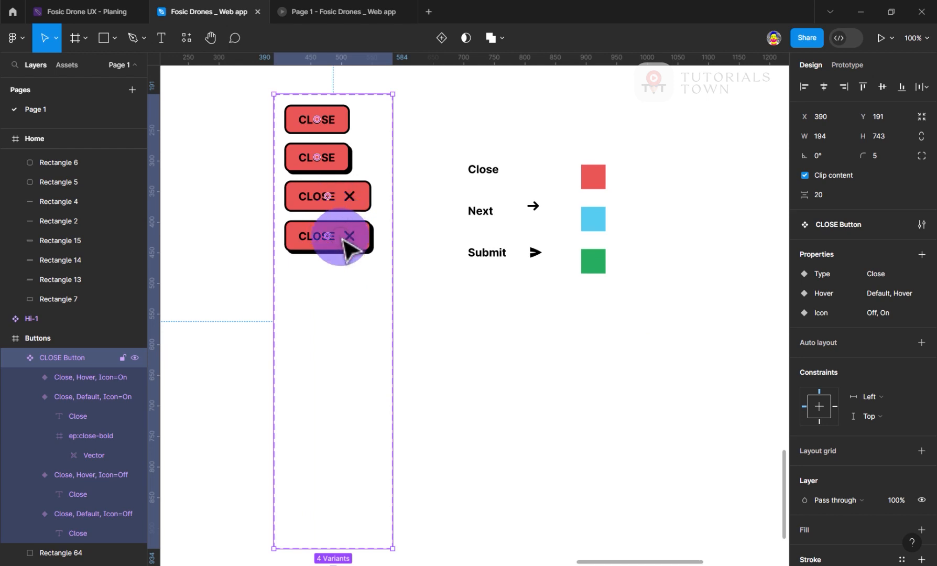
pyautogui.click(345, 234)
pyautogui.keyDown('shift'); pyautogui.click(343, 204); pyautogui.keyUp('shift')
pyautogui.keyDown('shift'); pyautogui.click(341, 164); pyautogui.keyUp('shift')
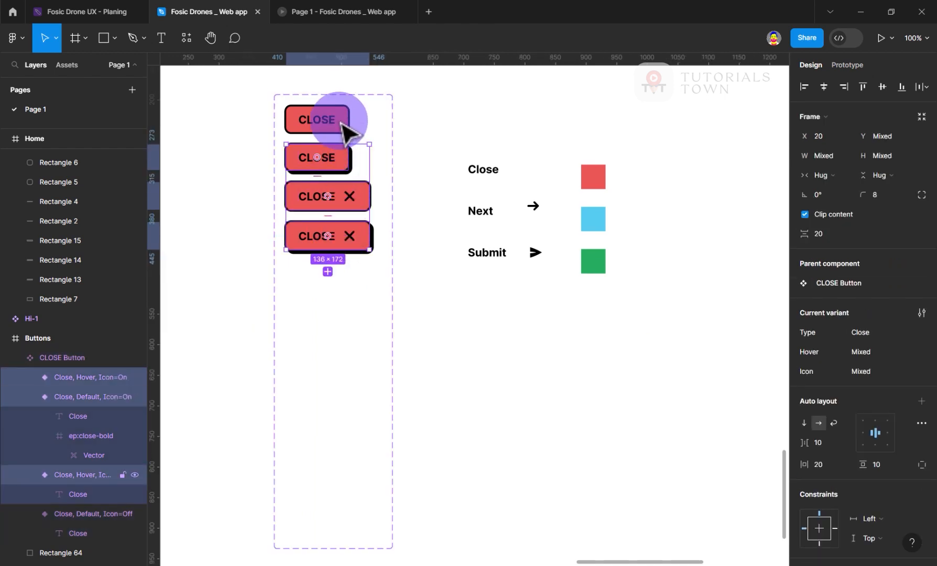
pyautogui.keyDown('shift'); pyautogui.click(335, 120); pyautogui.keyUp('shift')
pyautogui.hotkey('ctrl', 'd')
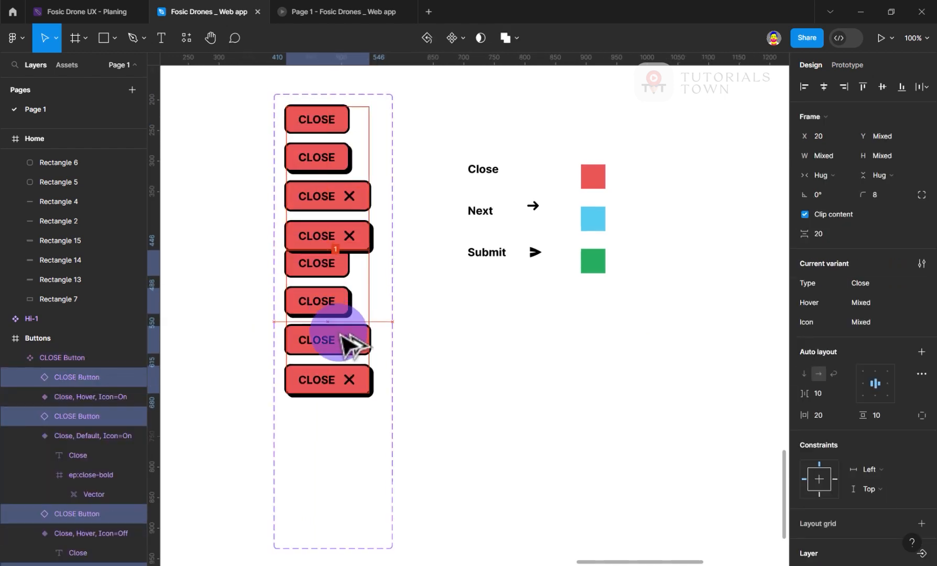
pyautogui.moveTo(341, 315); pyautogui.dragTo(340, 314)
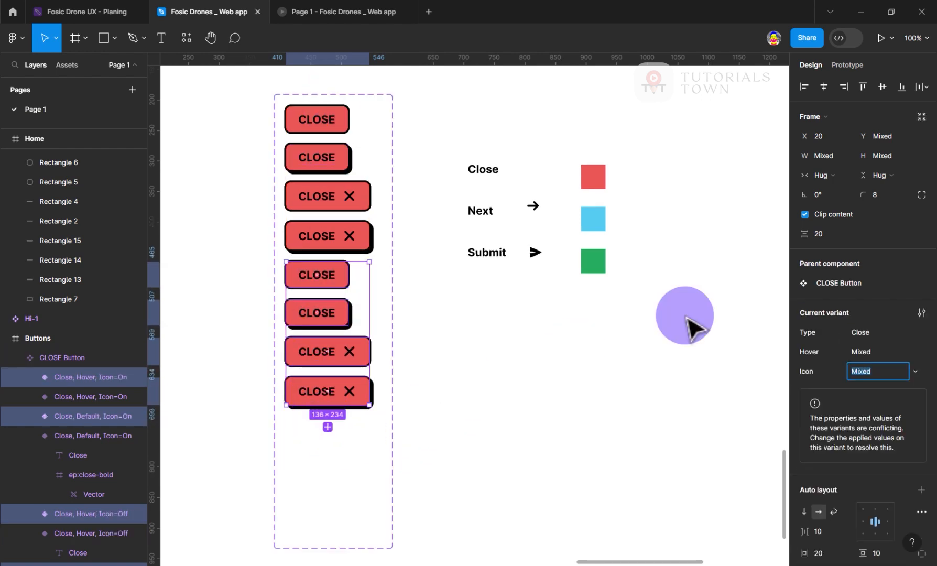
# Try corner radii of 0 and 2 on the four duplicated CLOSE variants.
pyautogui.click(879, 198)
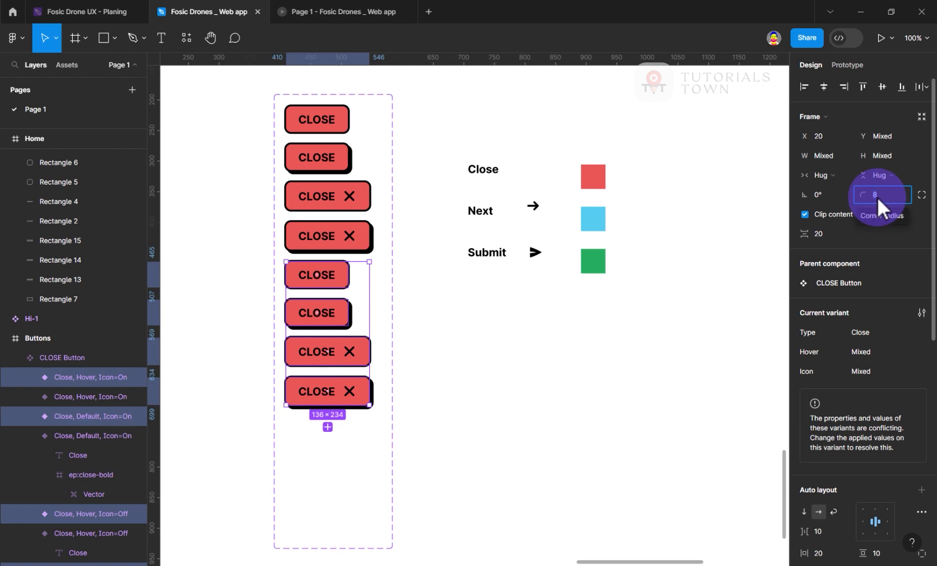
pyautogui.write('0')
pyautogui.press('Return')
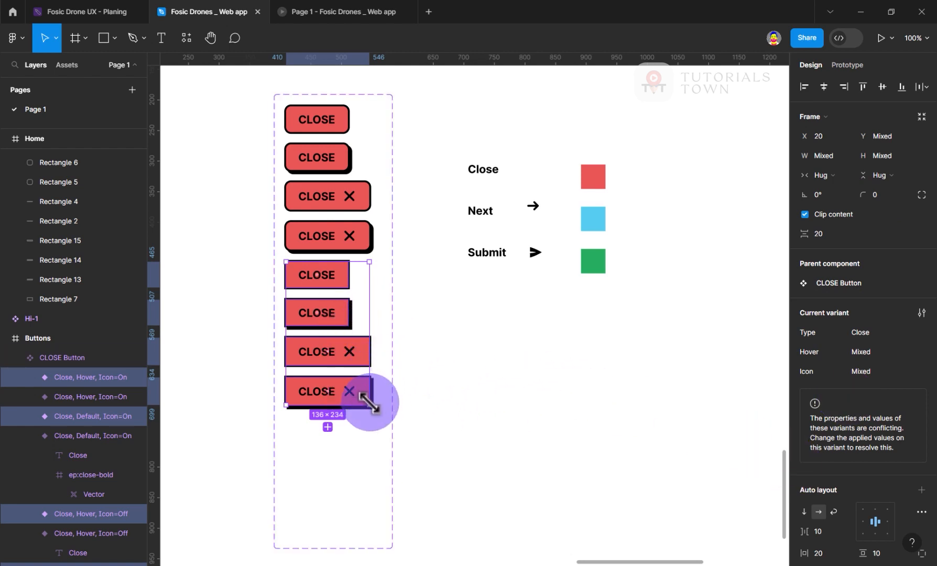
pyautogui.click(878, 195)
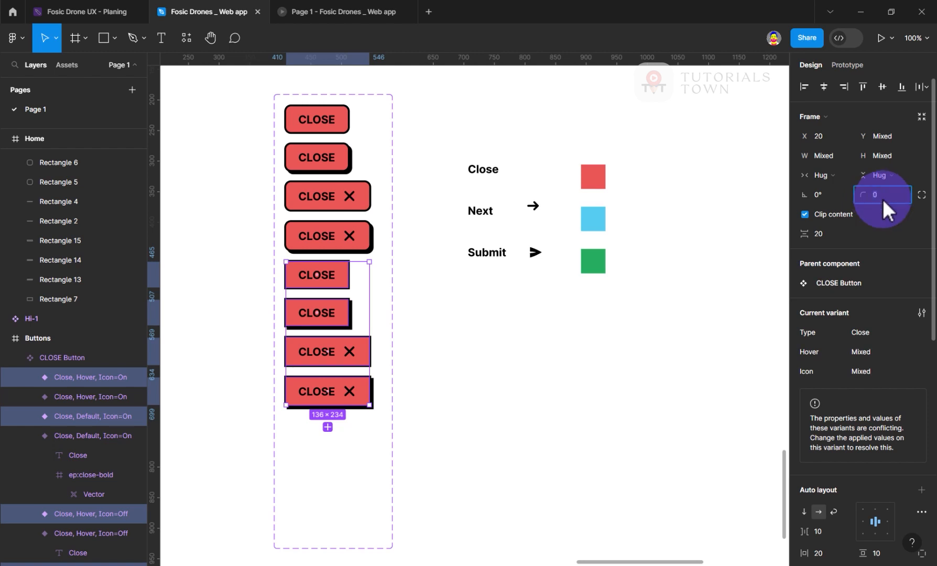
pyautogui.write('2')
pyautogui.press('Return')
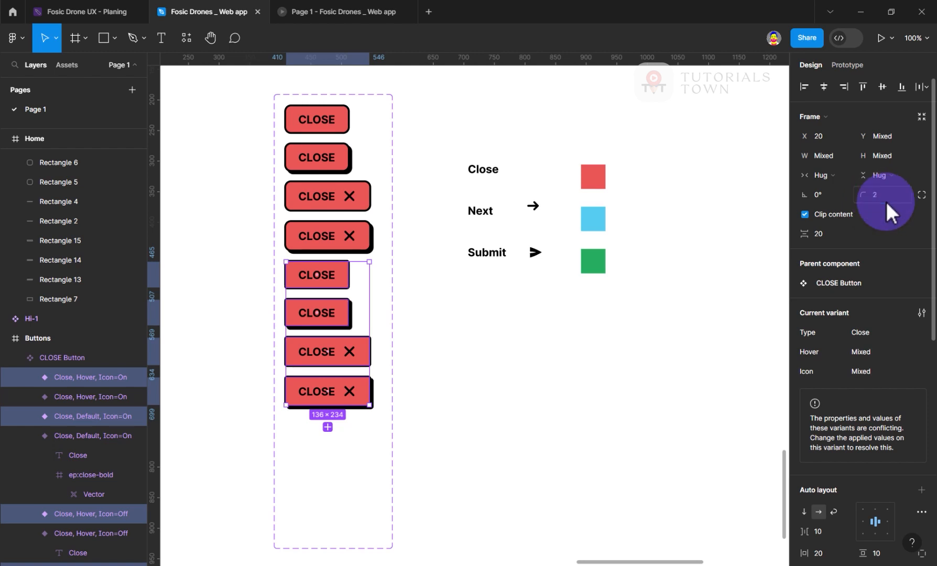
# Set the corner radius of the four duplicated CLOSE variants to 1.
pyautogui.click(881, 194)
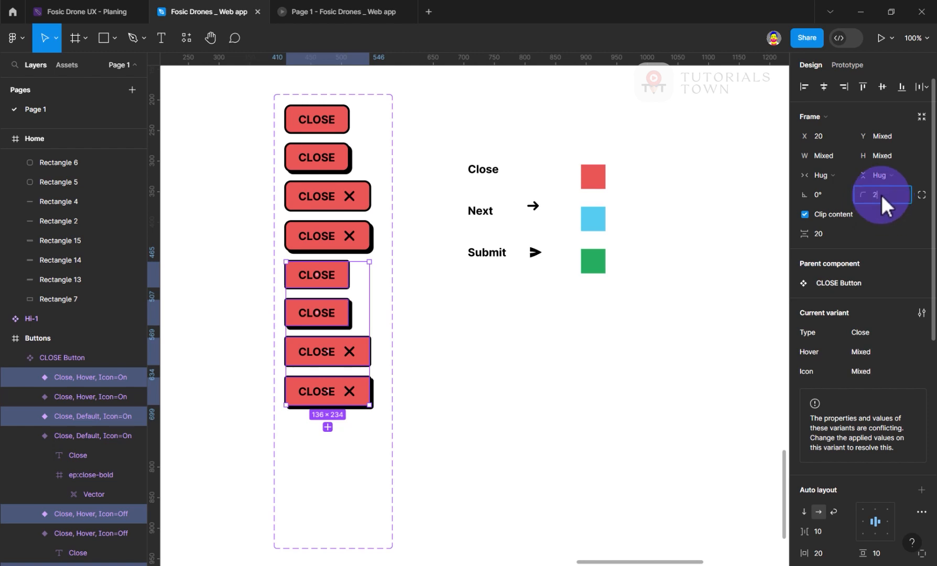
pyautogui.write('1')
pyautogui.press('Return')
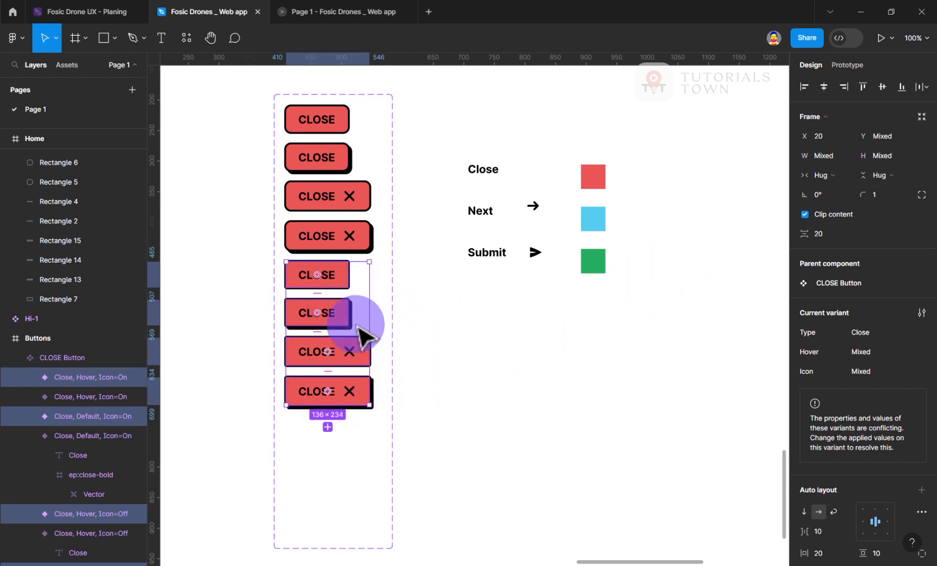
# Extend the CLOSE Button component set further downward to a height of about 868.
pyautogui.scroll(-3, 329, 241)
pyautogui.scroll(-2, 330, 240)
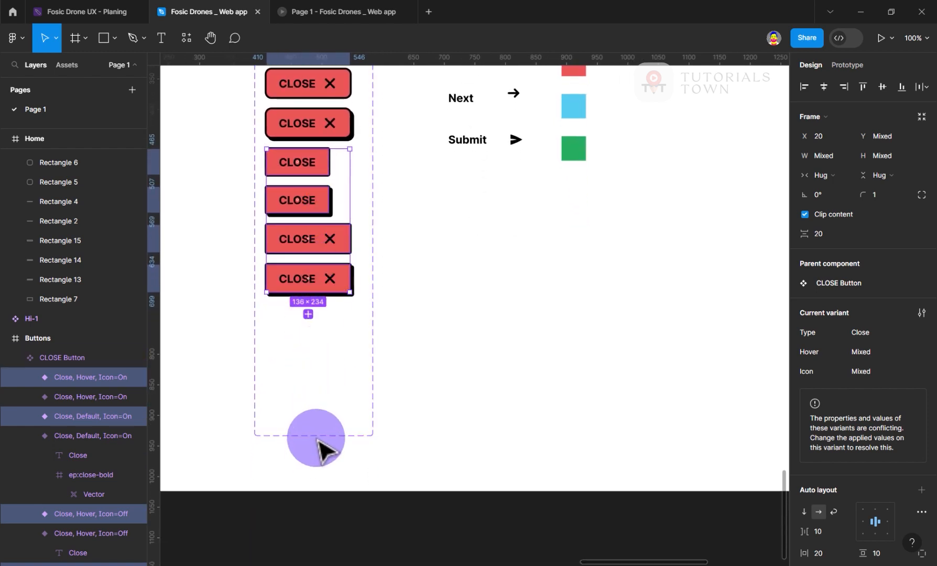
pyautogui.click(320, 441)
pyautogui.moveTo(320, 440); pyautogui.dragTo(314, 512)
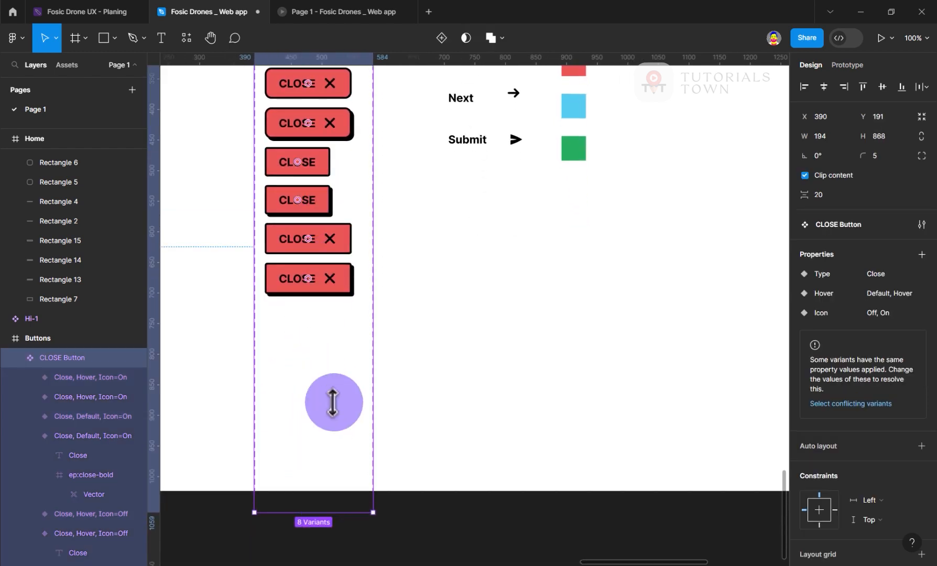
# Duplicate the four square-cornered CLOSE variants below the originals inside the component set and give the copies a corner radius of 30.
pyautogui.click(336, 274)
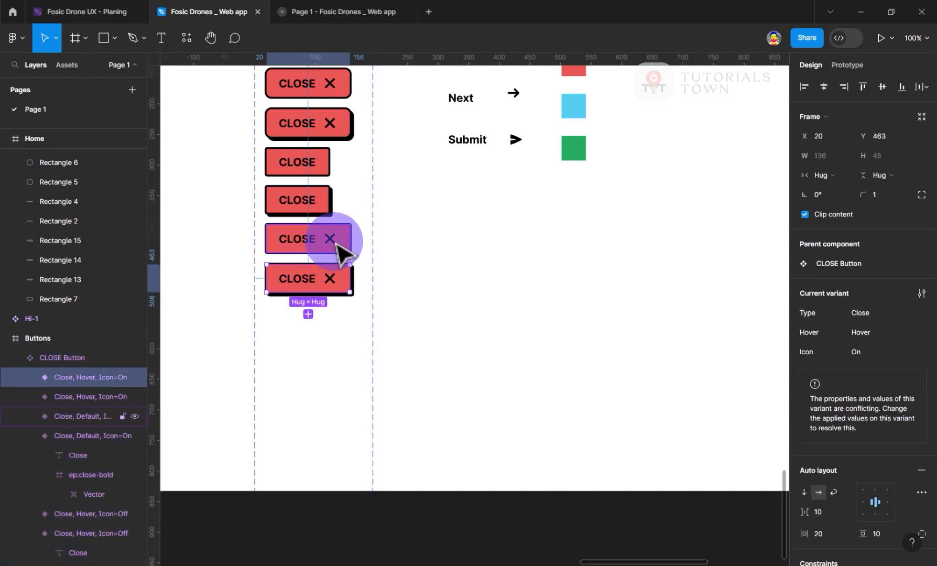
pyautogui.keyDown('shift'); pyautogui.click(324, 226); pyautogui.keyUp('shift')
pyautogui.keyDown('shift'); pyautogui.click(316, 210); pyautogui.keyUp('shift')
pyautogui.keyDown('shift'); pyautogui.click(313, 172); pyautogui.keyUp('shift')
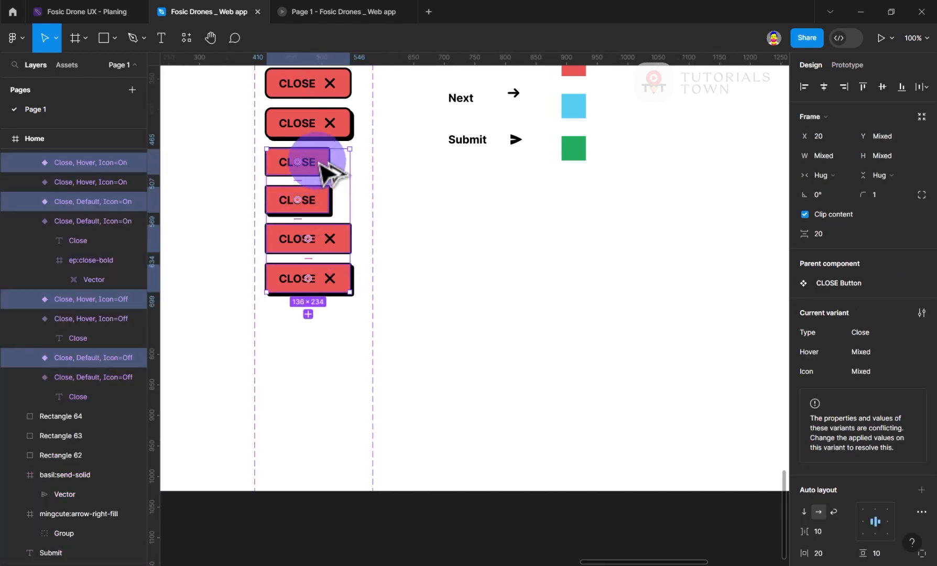
pyautogui.moveTo(320, 165); pyautogui.dragTo(346, 377)
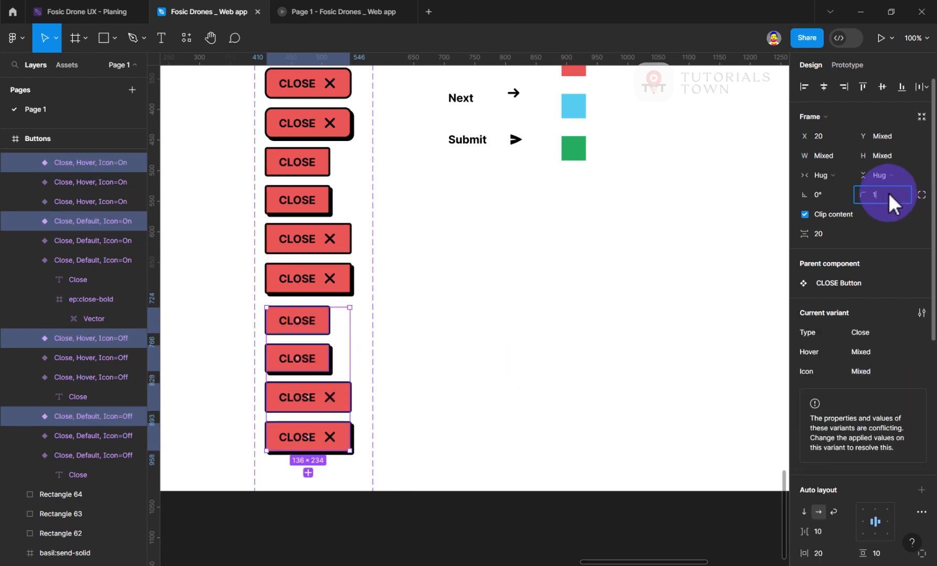
pyautogui.write('30')
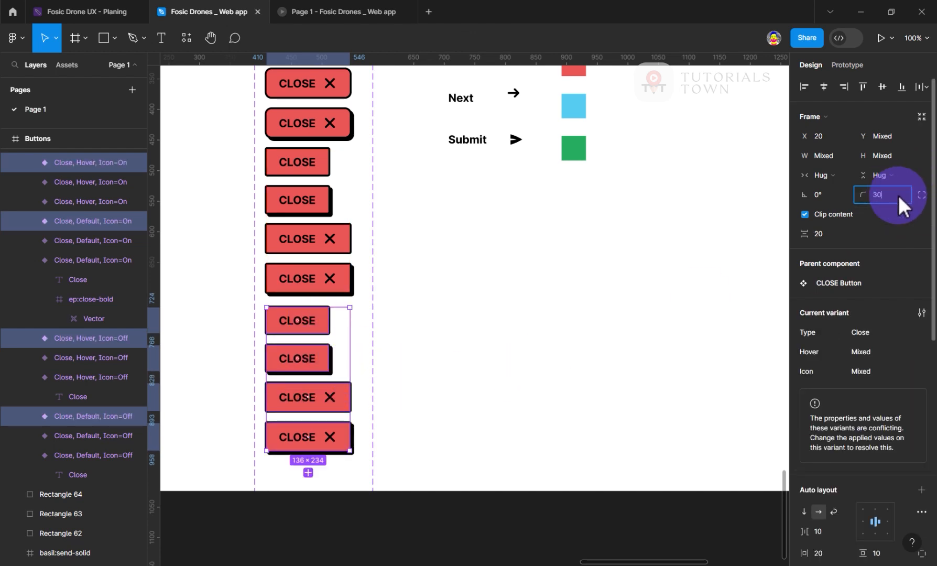
pyautogui.press('Return')
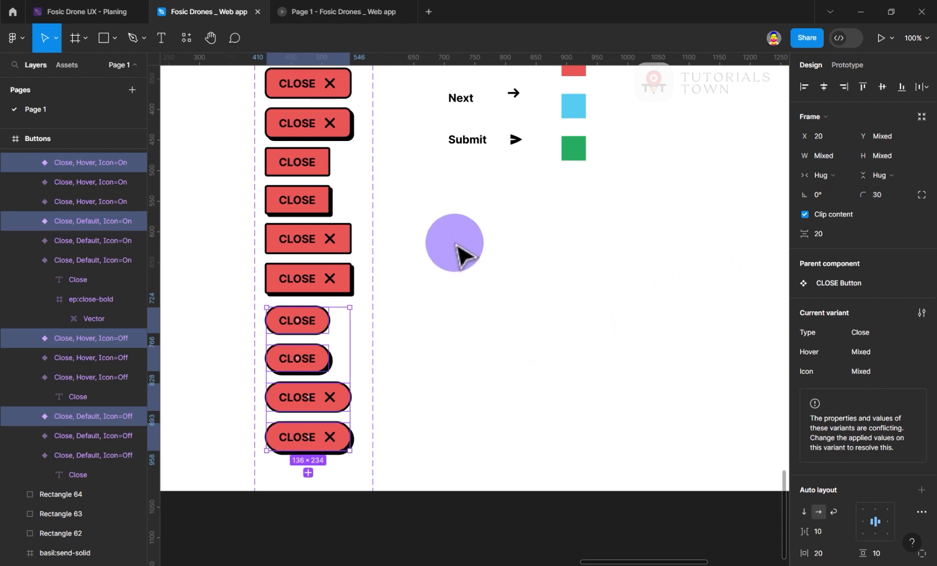
# Move the CLOSE Button component set up within the Buttons frame to X 379, Y 78.
pyautogui.scroll(2, 301, 454)
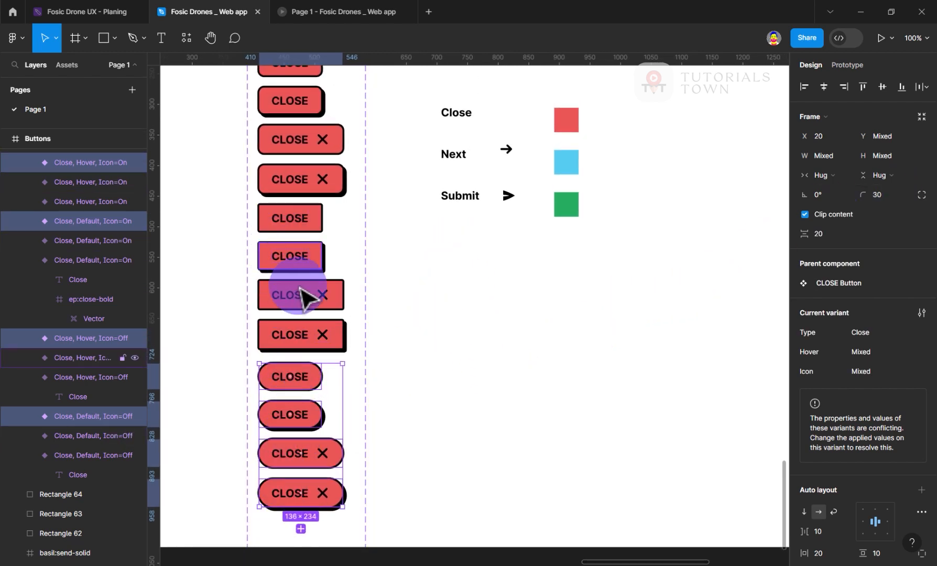
pyautogui.scroll(1, 362, 290)
pyautogui.scroll(4, 361, 290)
pyautogui.scroll(-1, 362, 336)
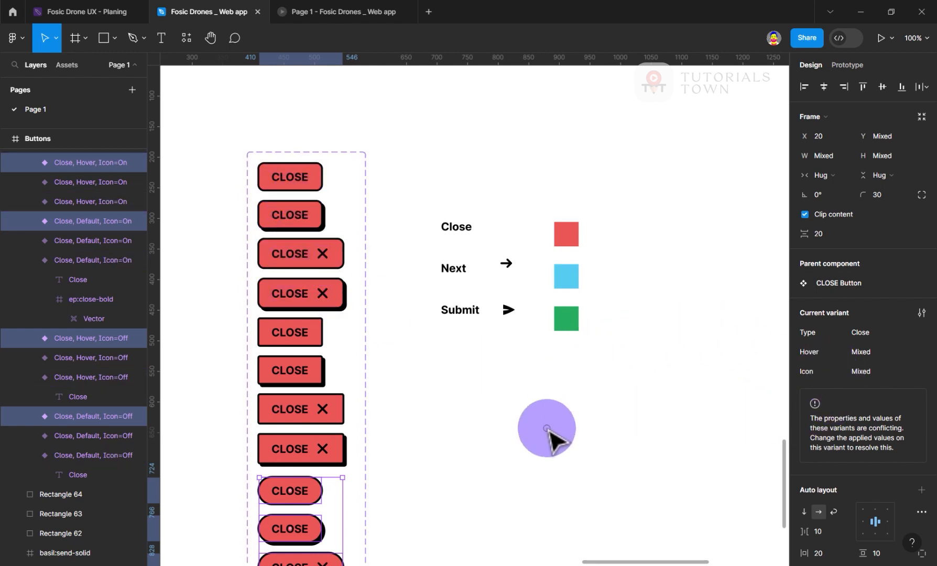
pyautogui.click(548, 428)
pyautogui.moveTo(254, 173); pyautogui.dragTo(253, 84)
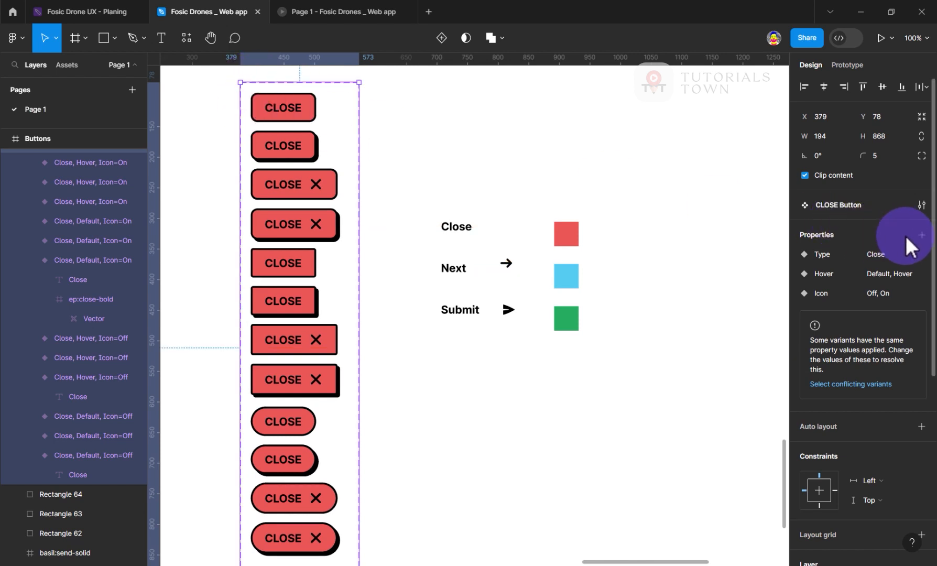
# Add a variant property named Shape with the value Rounded to the CLOSE Button component set.
pyautogui.click(922, 235)
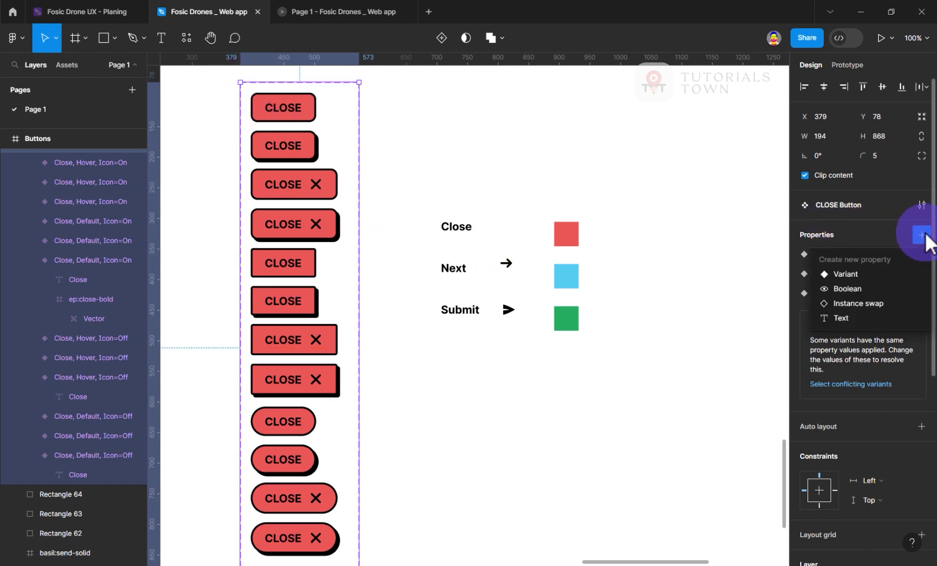
pyautogui.click(837, 274)
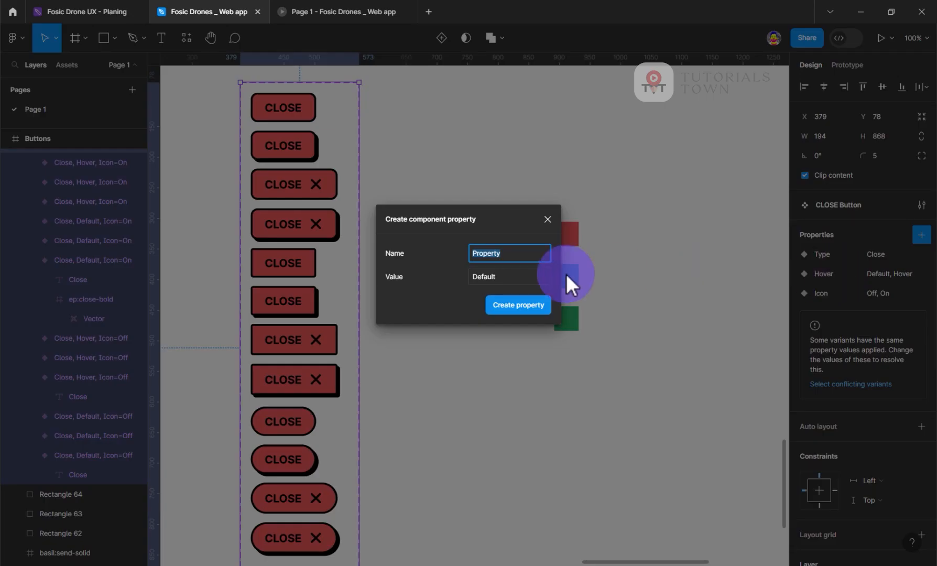
pyautogui.write('Shape')
pyautogui.press('Tab')
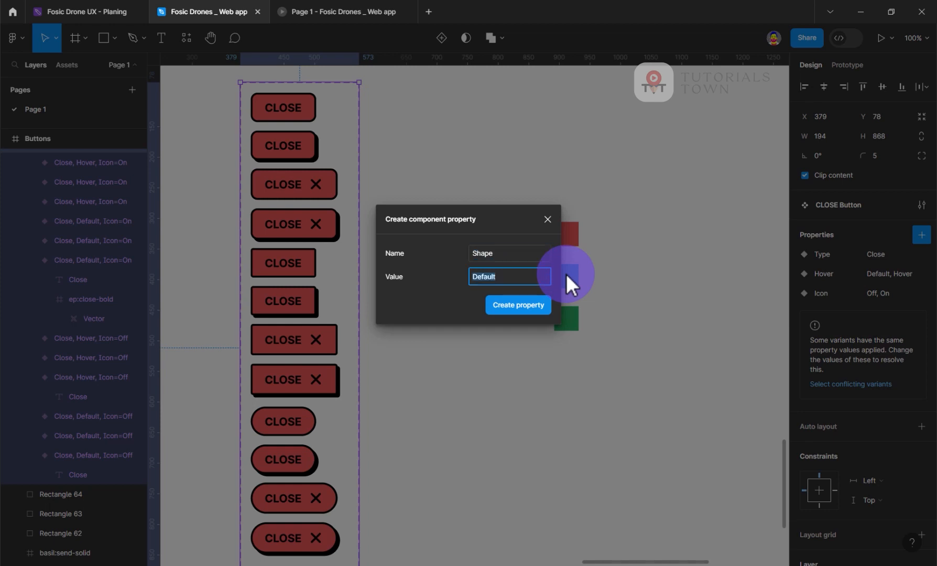
pyautogui.write('Rounded')
pyautogui.click(537, 305)
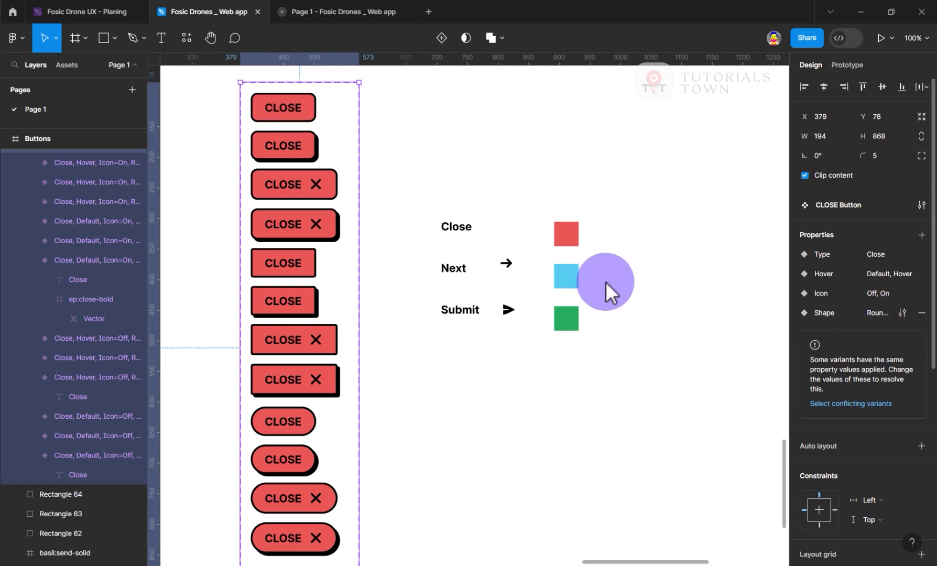
# Set the Shape property of the four CLOSE variants with corner radius 1 to Square.
pyautogui.click(295, 112)
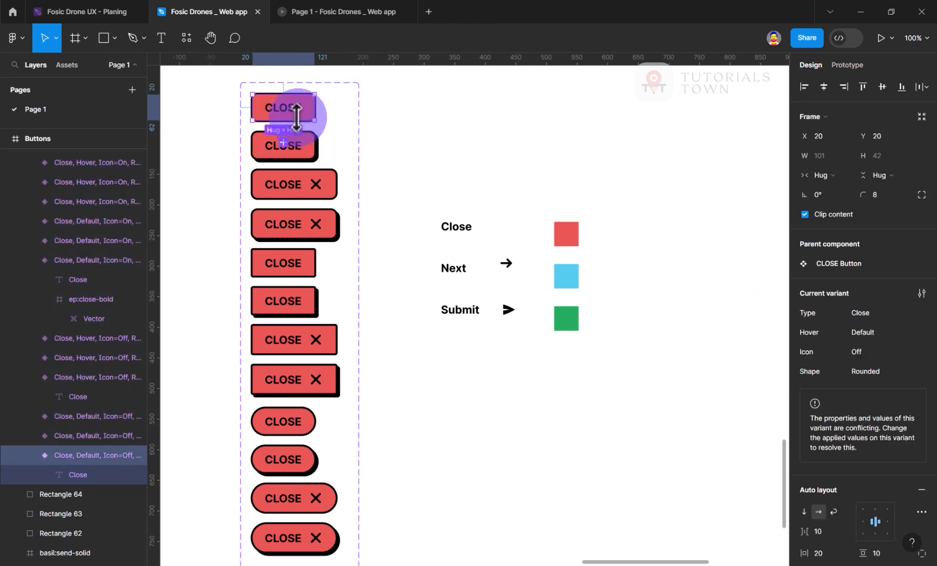
pyautogui.keyDown('shift'); pyautogui.click(304, 153); pyautogui.keyUp('shift')
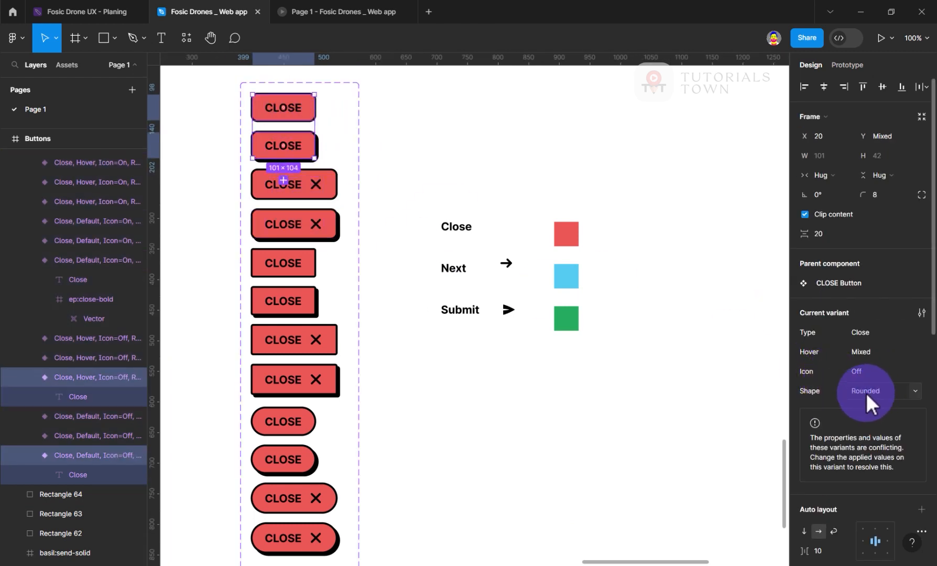
pyautogui.click(278, 265)
pyautogui.keyDown('shift'); pyautogui.click(283, 299); pyautogui.keyUp('shift')
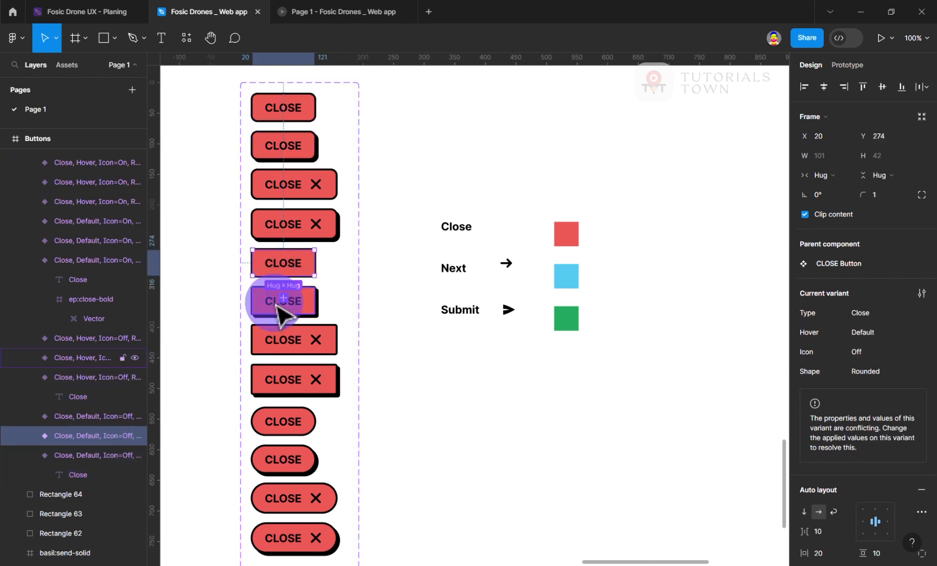
pyautogui.keyDown('shift'); pyautogui.click(279, 346); pyautogui.keyUp('shift')
pyautogui.keyDown('shift'); pyautogui.click(273, 385); pyautogui.keyUp('shift')
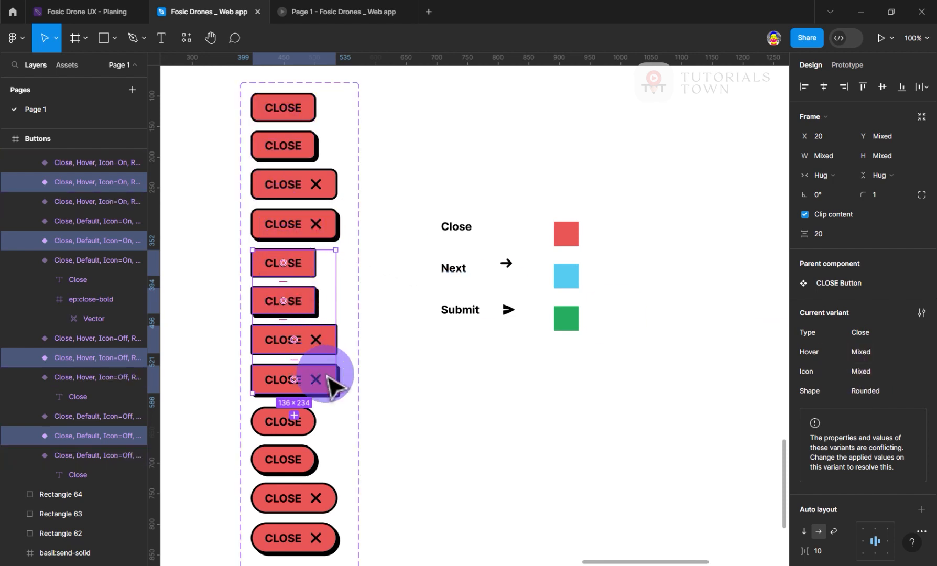
pyautogui.click(869, 391)
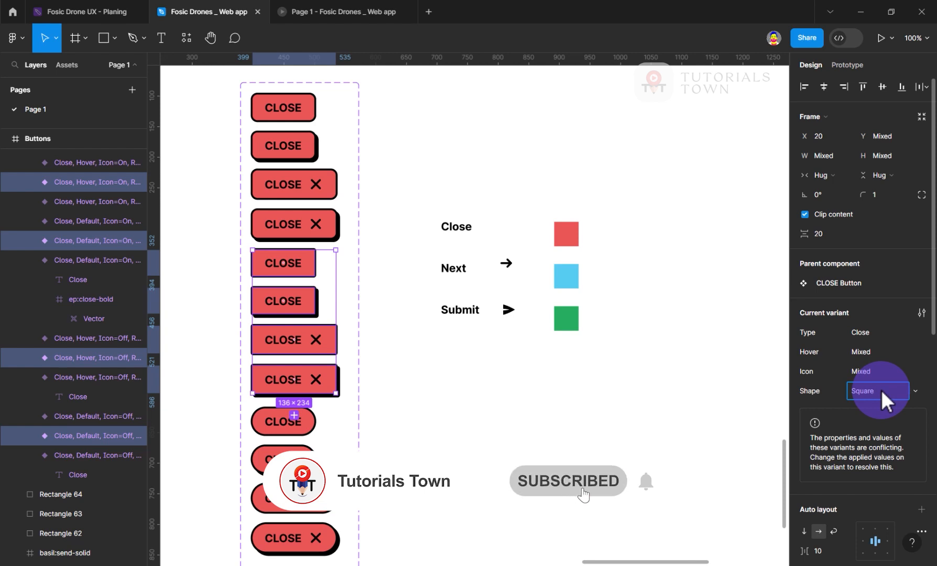
pyautogui.press('Return')
pyautogui.click(913, 392)
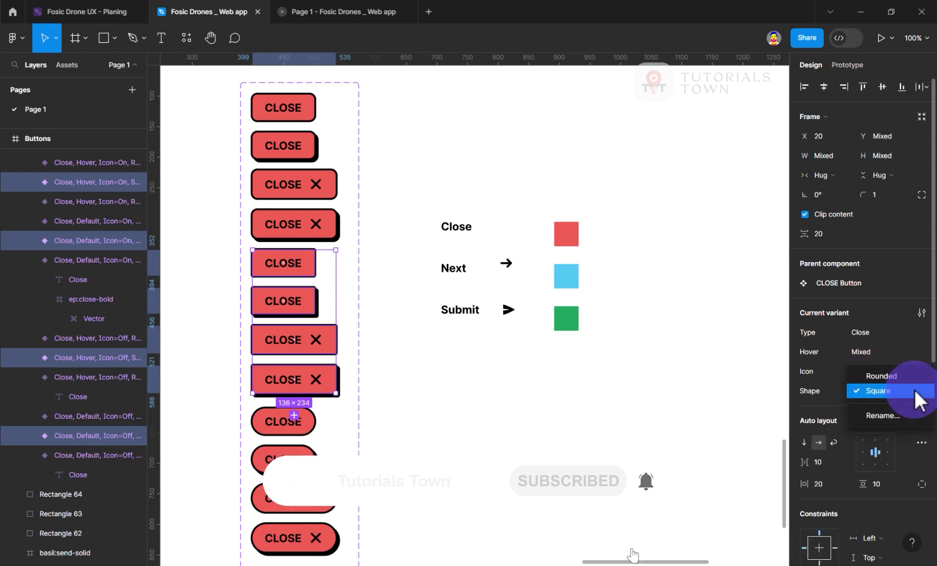
# Set the Shape property of the four pill-shaped CLOSE variants with corner radius 30 to Circle.
pyautogui.click(262, 427)
pyautogui.click(265, 431)
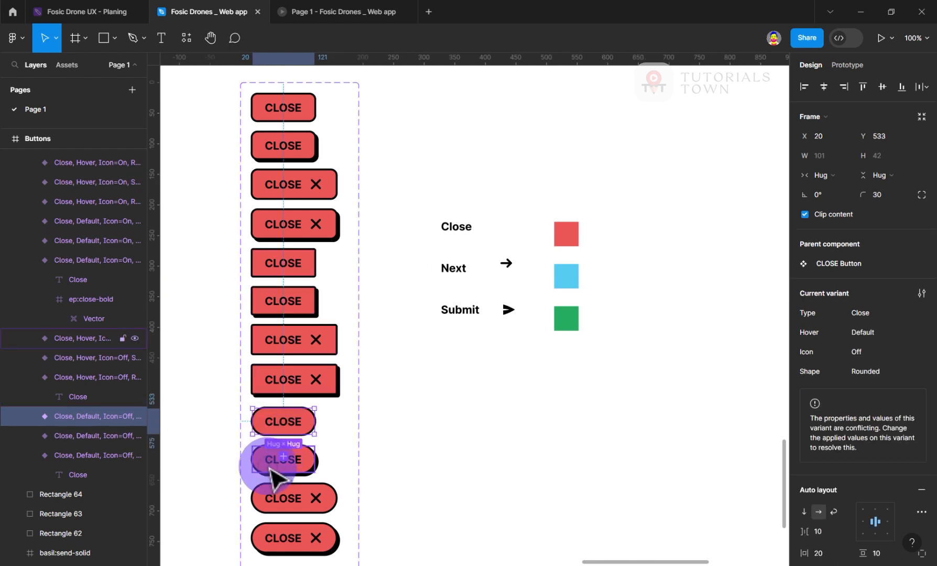
pyautogui.keyDown('shift'); pyautogui.click(270, 469); pyautogui.keyUp('shift')
pyautogui.keyDown('shift'); pyautogui.click(271, 504); pyautogui.keyUp('shift')
pyautogui.keyDown('shift'); pyautogui.click(272, 547); pyautogui.keyUp('shift')
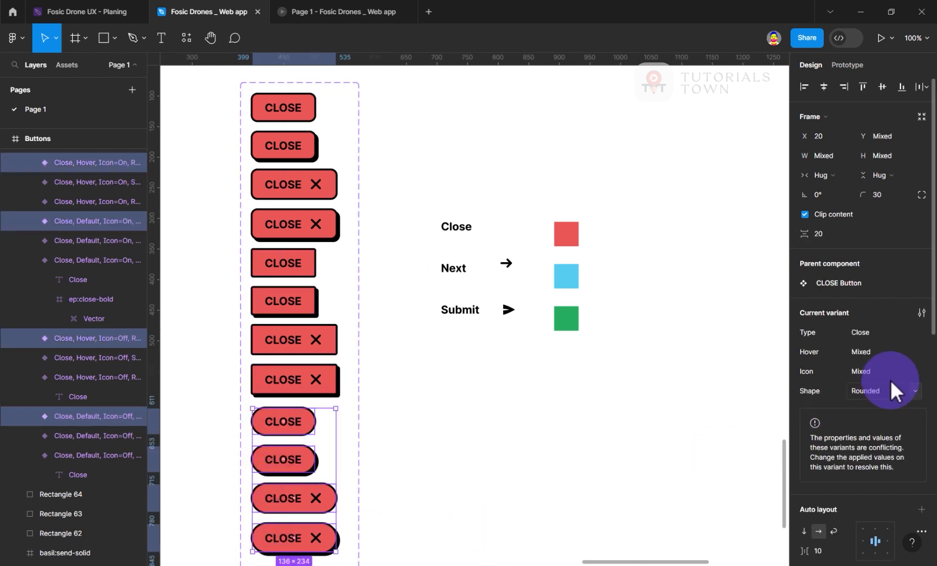
pyautogui.write('S')
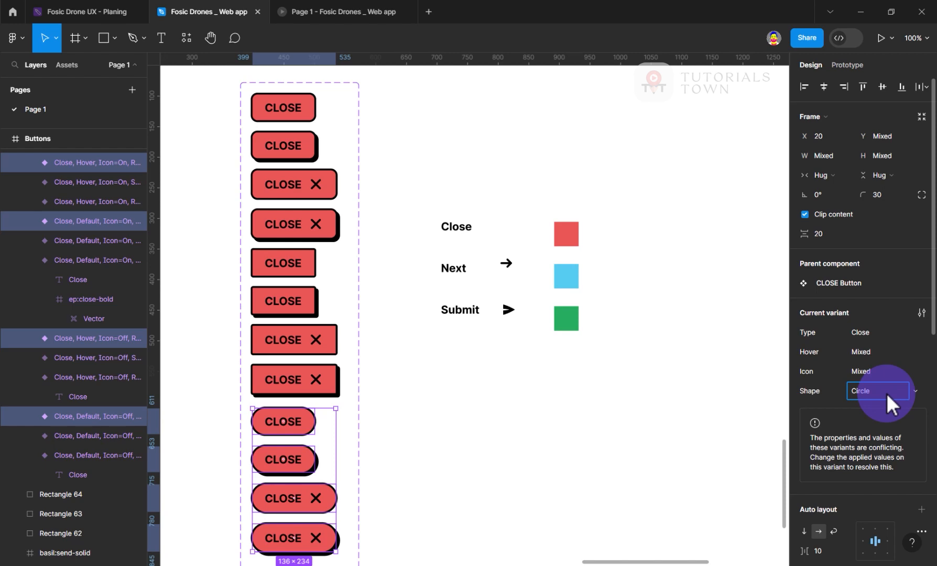
pyautogui.press('Return')
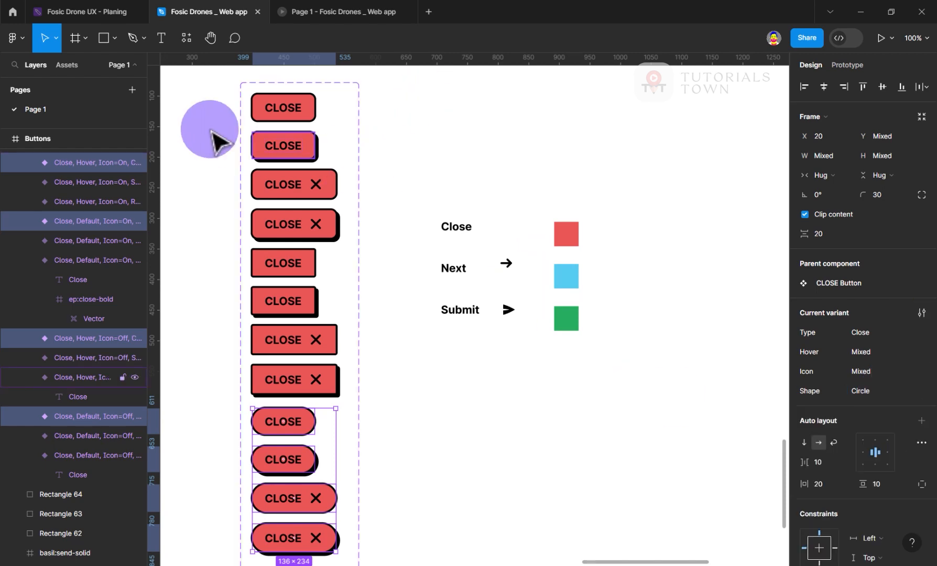
# Switch the CLOSE Button instance in the Home frame to the Circle shape and open the prototype preview.
pyautogui.moveTo(219, 151); pyautogui.dragTo(519, 268)
pyautogui.scroll(-4, 306, 251)
pyautogui.hscroll(4, 305, 251)
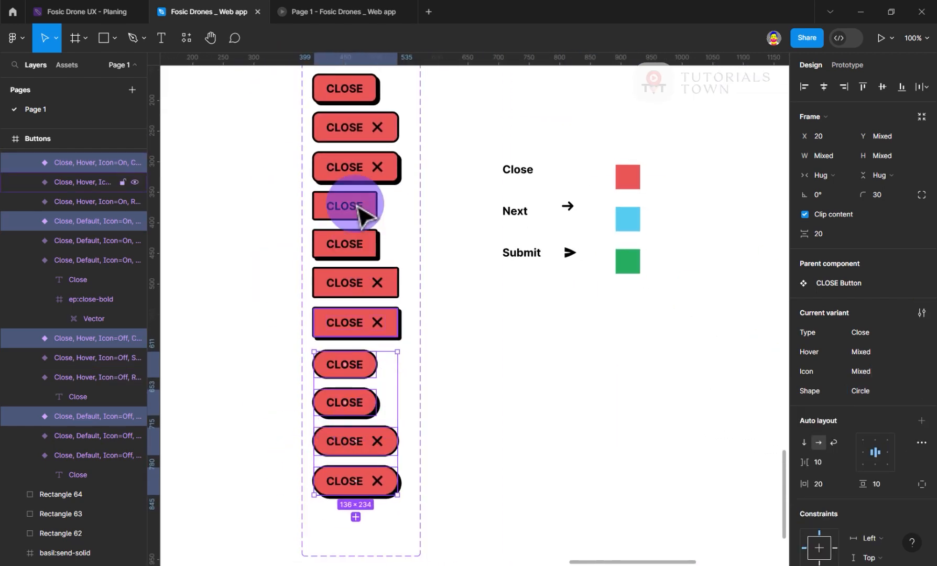
pyautogui.moveTo(291, 145); pyautogui.dragTo(721, 378)
pyautogui.moveTo(341, 279); pyautogui.dragTo(693, 476)
pyautogui.moveTo(227, 309); pyautogui.dragTo(587, 483)
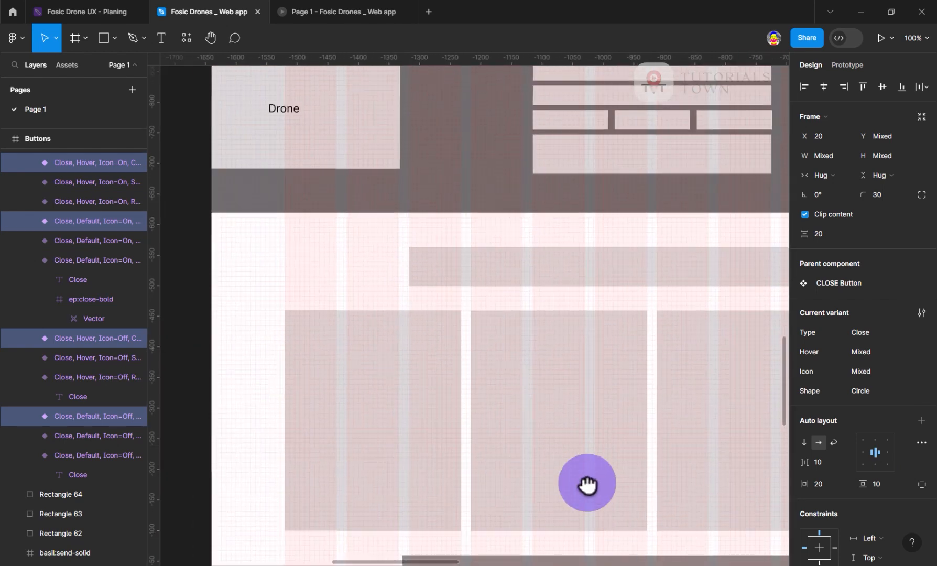
pyautogui.moveTo(447, 240); pyautogui.dragTo(592, 553)
pyautogui.moveTo(449, 190); pyautogui.dragTo(383, 564)
pyautogui.moveTo(347, 267); pyautogui.dragTo(271, 535)
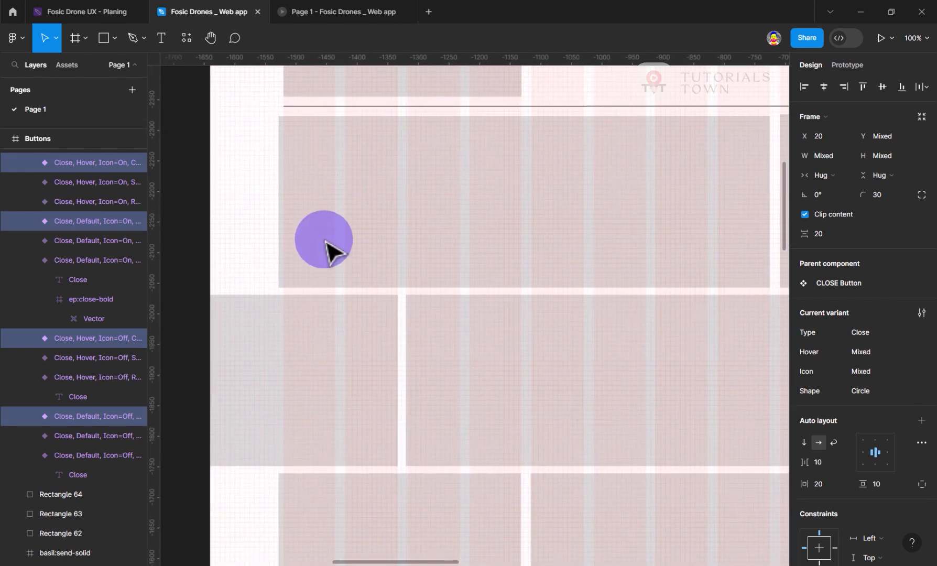
pyautogui.moveTo(323, 239); pyautogui.dragTo(320, 517)
pyautogui.moveTo(353, 258); pyautogui.dragTo(346, 453)
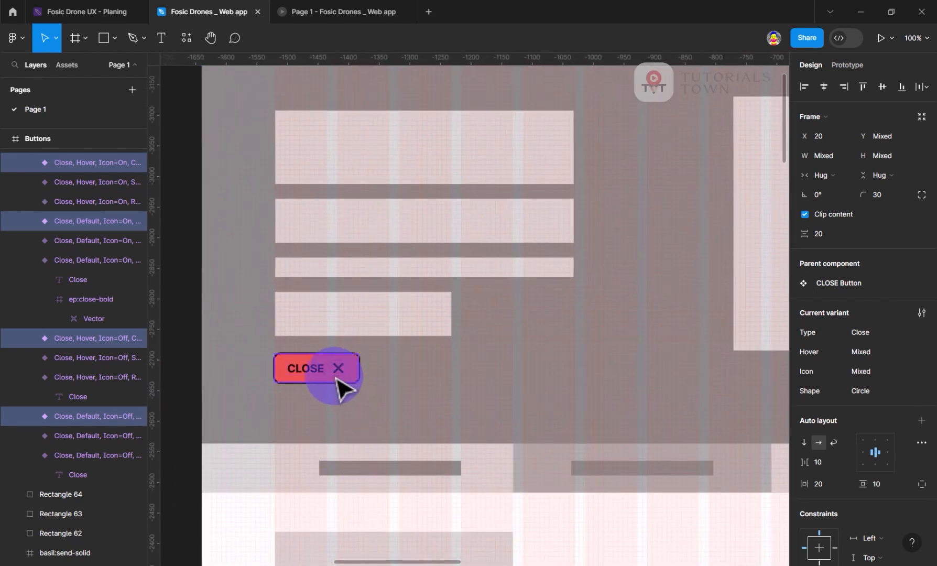
pyautogui.click(336, 379)
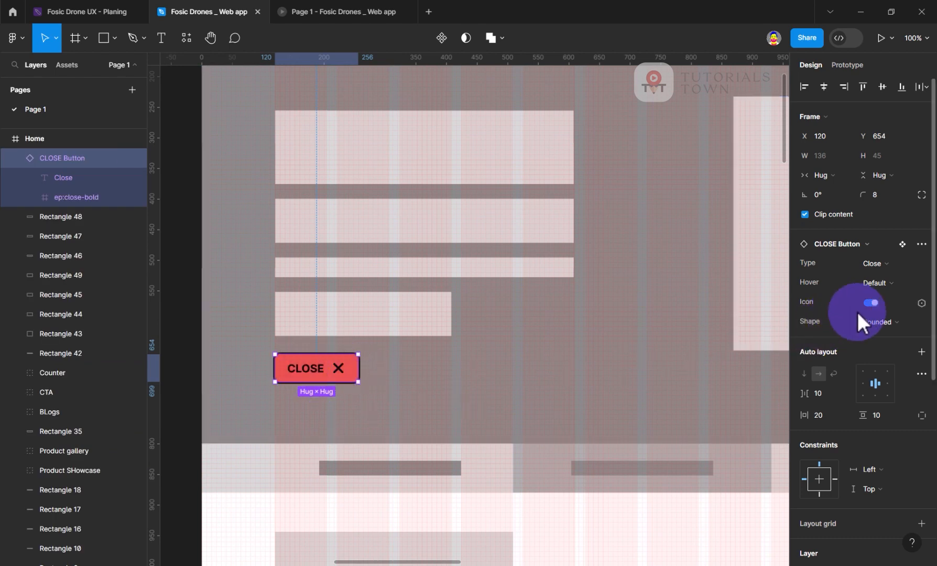
pyautogui.click(891, 323)
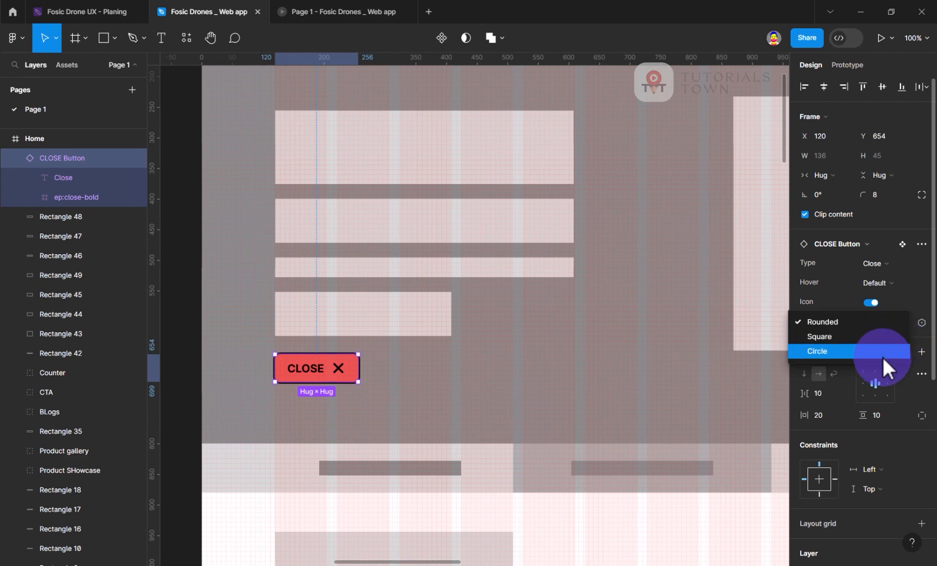
pyautogui.click(860, 352)
pyautogui.click(462, 523)
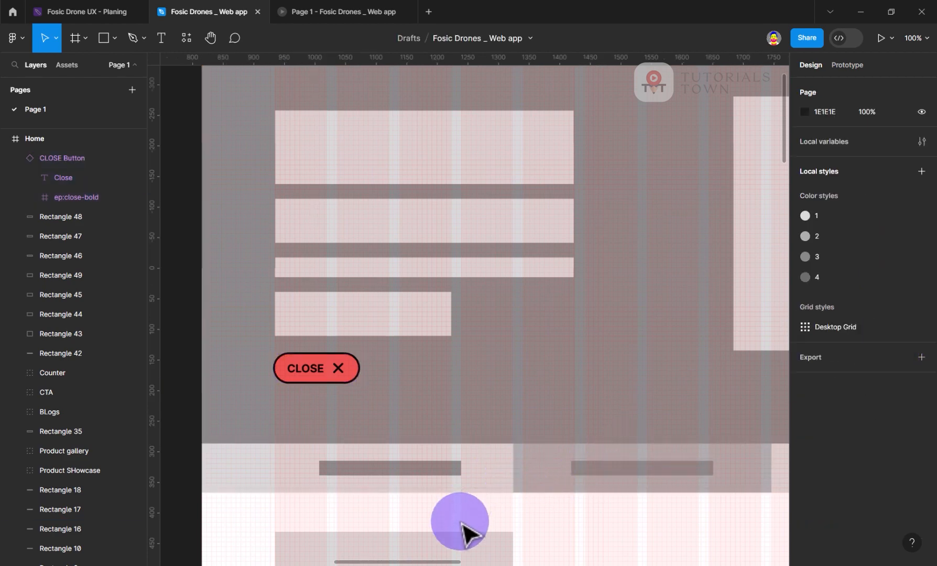
pyautogui.click(340, 7)
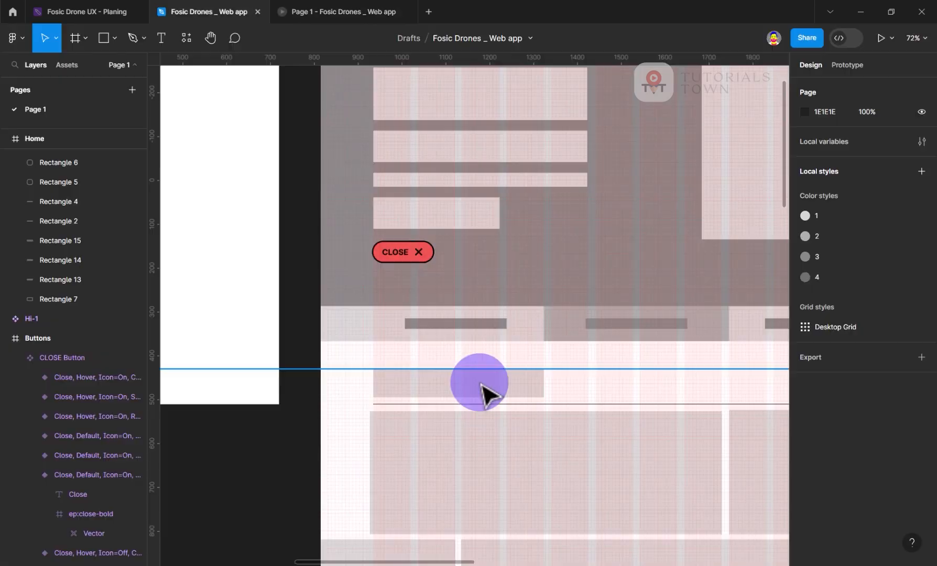
# Move the CLOSE Button component set to the left edge area of the Buttons frame, at about X 67, Y 68.
pyautogui.scroll(-5, 390, 440)
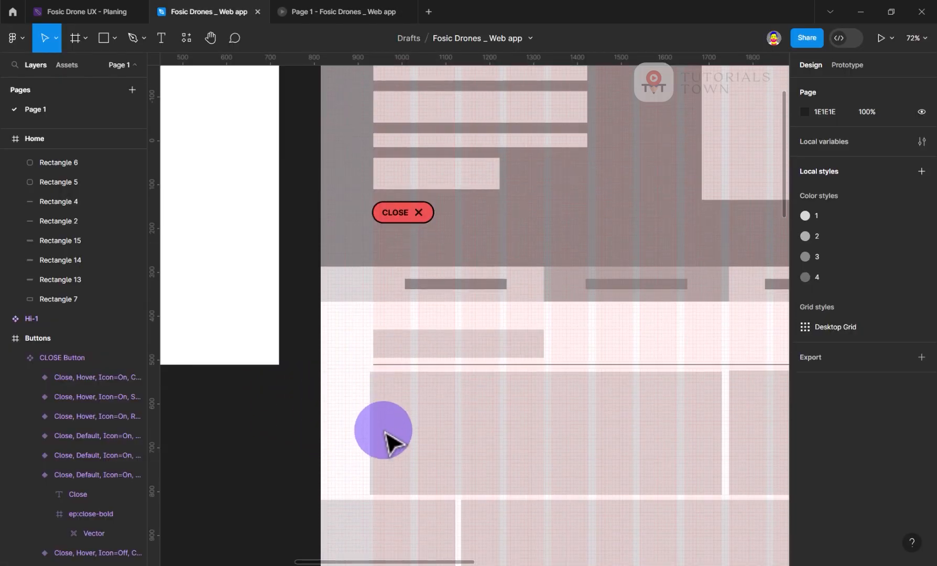
pyautogui.scroll(-6, 396, 434)
pyautogui.moveTo(621, 446); pyautogui.dragTo(403, 239)
pyautogui.scroll(-5, 341, 336)
pyautogui.hscroll(2, 341, 336)
pyautogui.scroll(5, 330, 328)
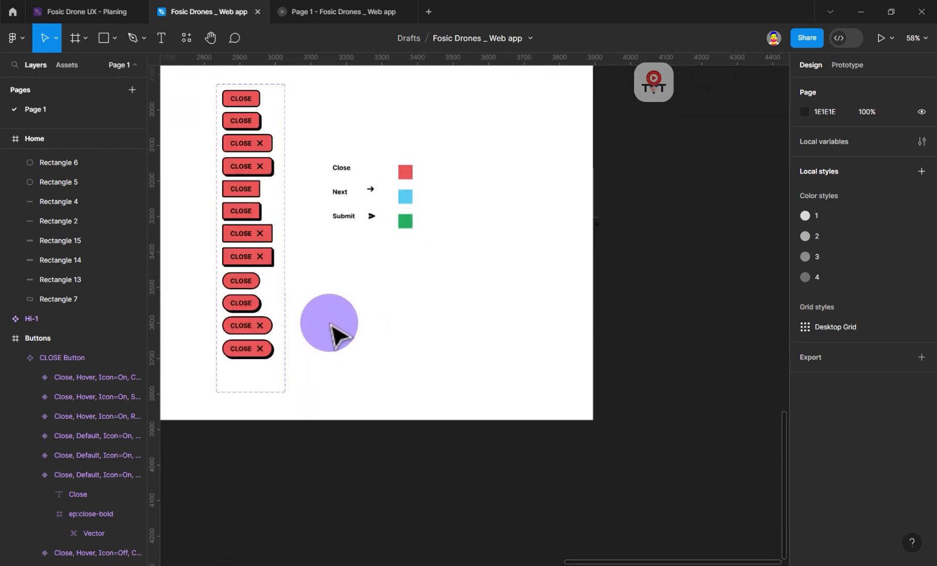
pyautogui.moveTo(442, 299); pyautogui.dragTo(598, 379)
pyautogui.moveTo(407, 288); pyautogui.dragTo(296, 288)
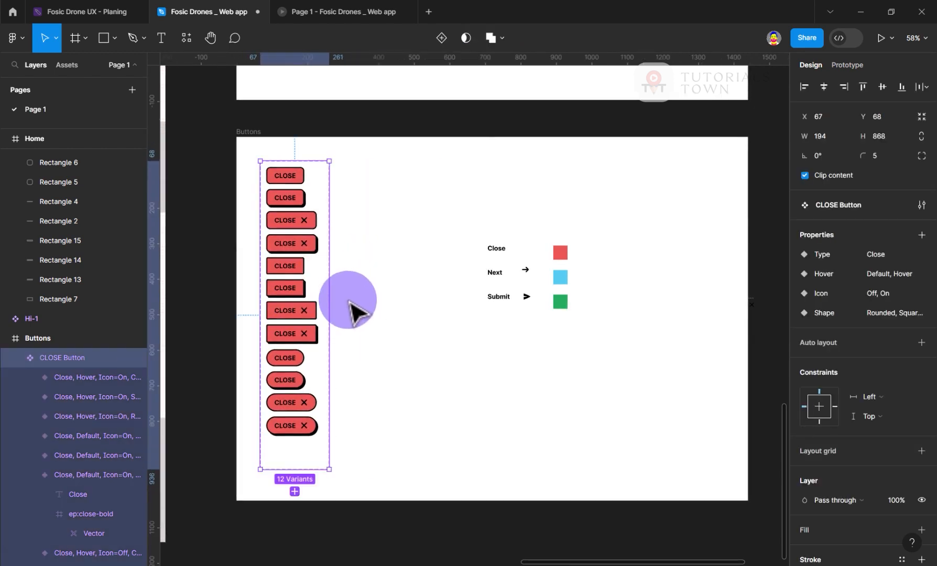
# Move the Close, Next and Submit labels with their icons and colour swatches about 185 px further right in the Buttons frame.
pyautogui.moveTo(457, 235); pyautogui.dragTo(640, 372)
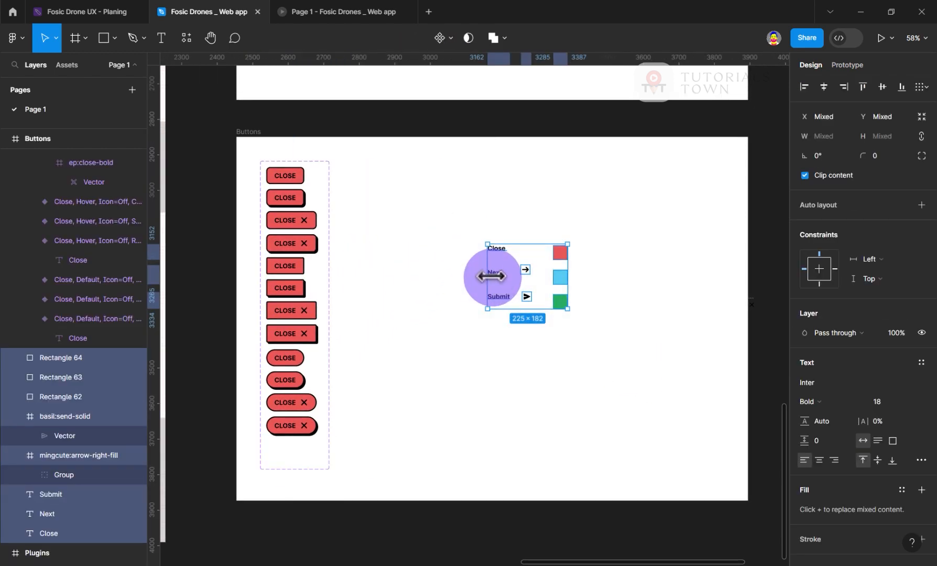
pyautogui.moveTo(507, 279); pyautogui.dragTo(572, 286)
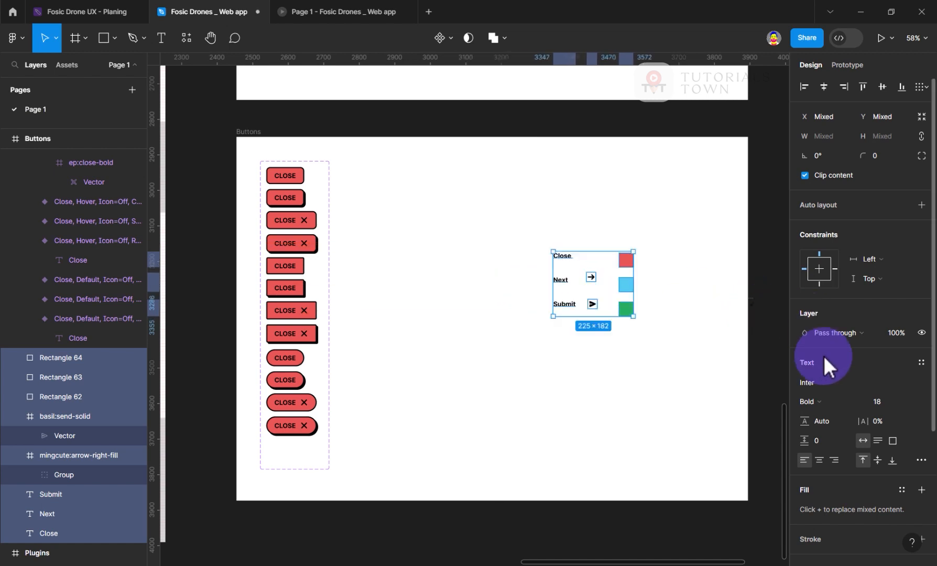
# Resize the CLOSE Button component set to about 668 × 804, widening it and trimming its empty lower area.
pyautogui.click(332, 248)
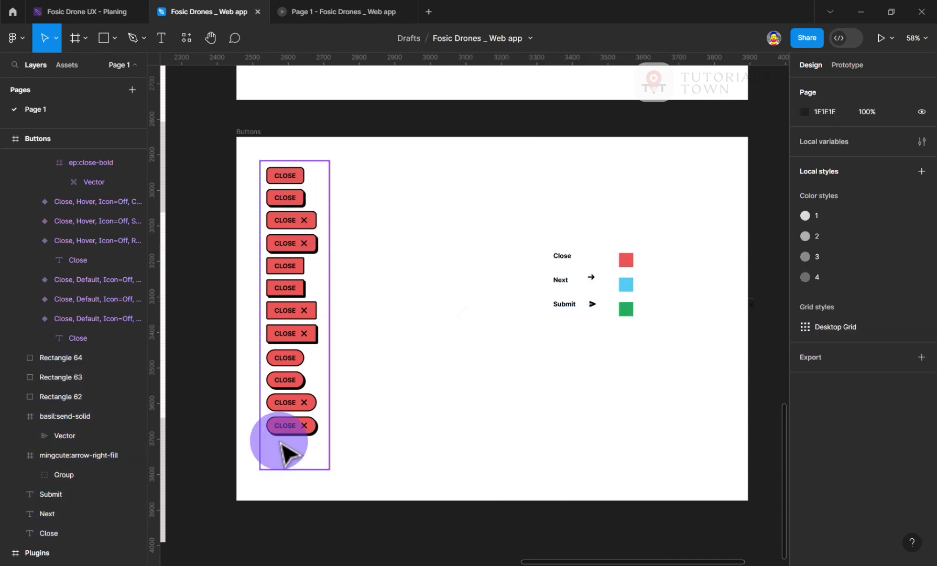
pyautogui.click(329, 384)
pyautogui.moveTo(329, 385); pyautogui.dragTo(511, 388)
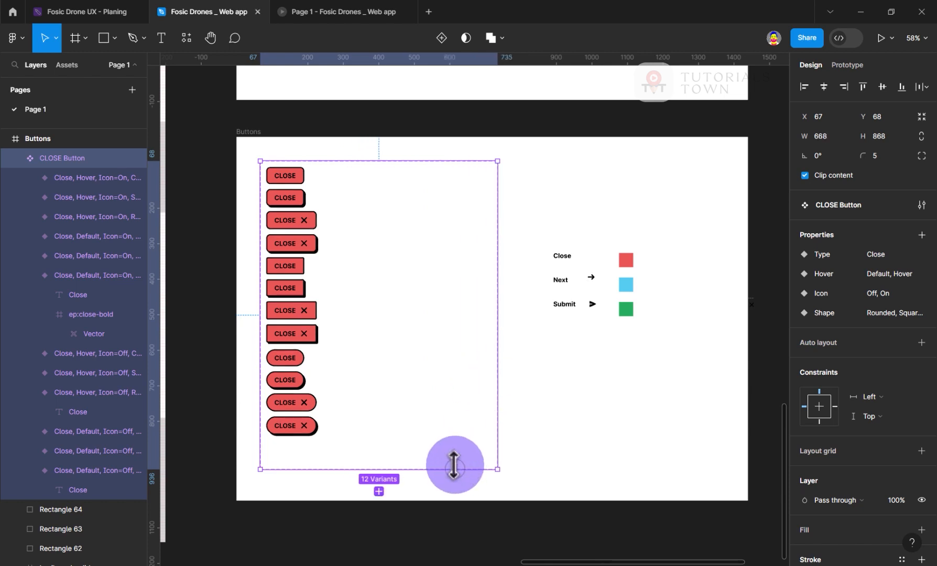
pyautogui.moveTo(454, 465); pyautogui.dragTo(455, 447)
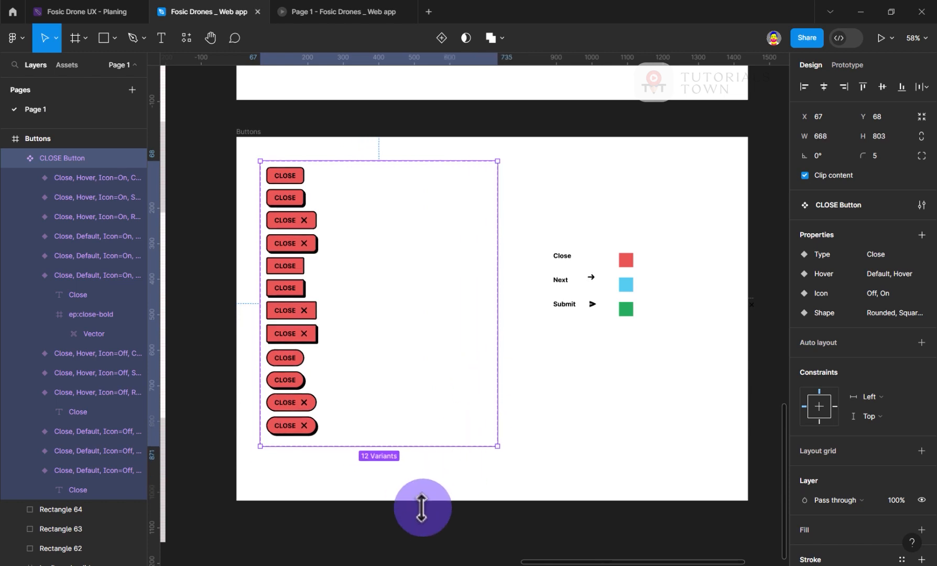
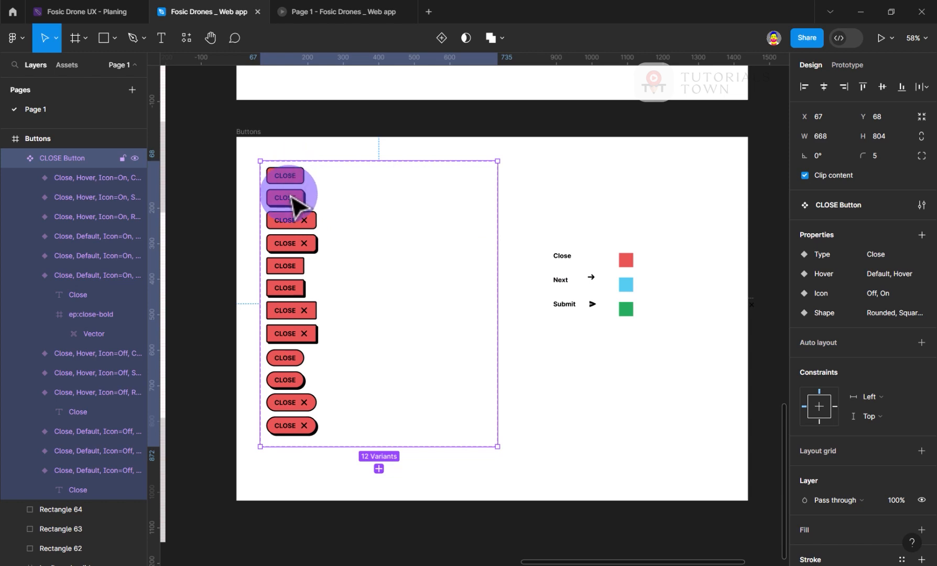
# Duplicate the four rounded CLOSE variants into a second column at about X 198 inside the component set.
pyautogui.click(285, 176)
pyautogui.keyDown('shift'); pyautogui.click(297, 204); pyautogui.keyUp('shift')
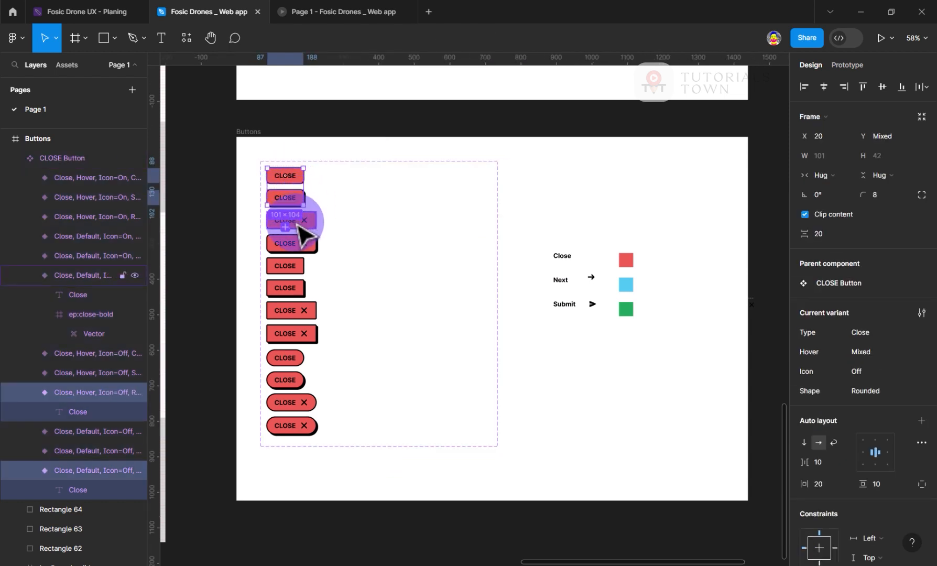
pyautogui.keyDown('shift'); pyautogui.click(300, 224); pyautogui.keyUp('shift')
pyautogui.hotkey('ctrl', 'd')
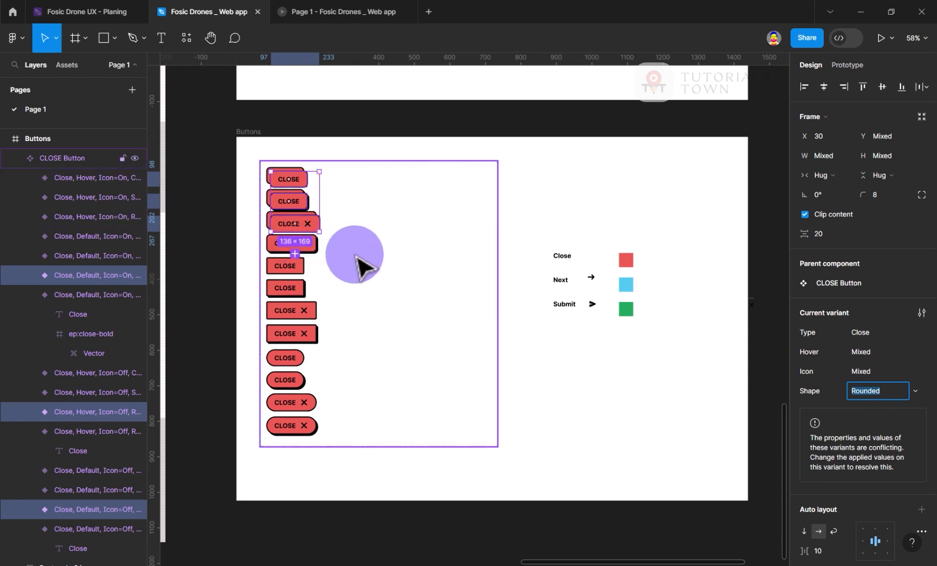
pyautogui.hotkey('ctrl', 'z')
pyautogui.keyDown('shift'); pyautogui.click(273, 249); pyautogui.keyUp('shift')
pyautogui.moveTo(270, 248); pyautogui.dragTo(358, 258)
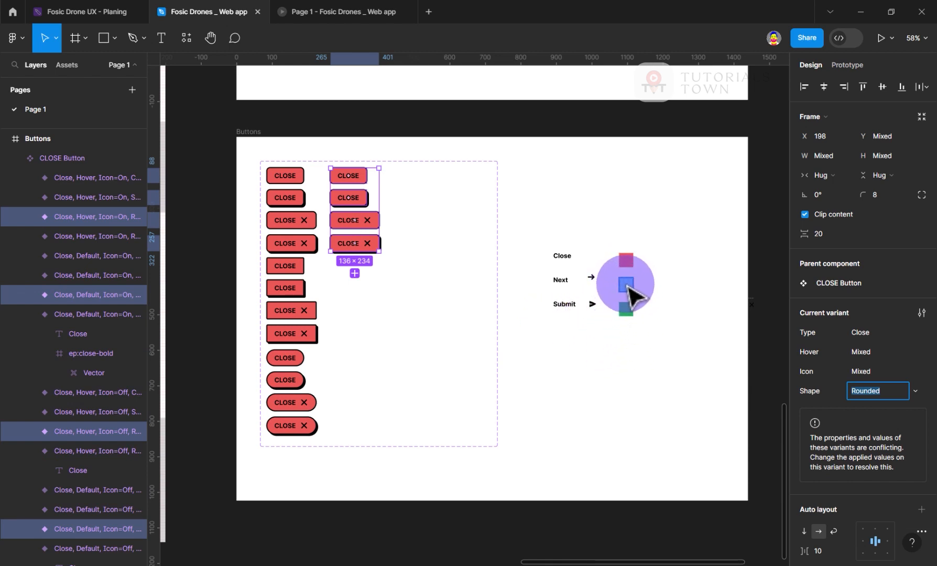
# Set the Type property of the four copied variants to Next and replace their red with Blue 3 from Designatic Colors.
pyautogui.click(873, 334)
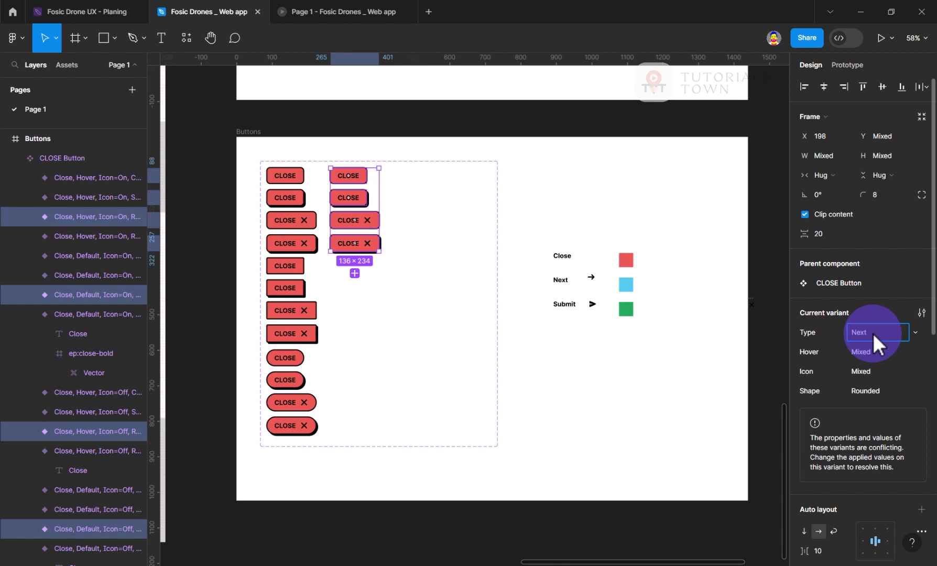
pyautogui.press('Return')
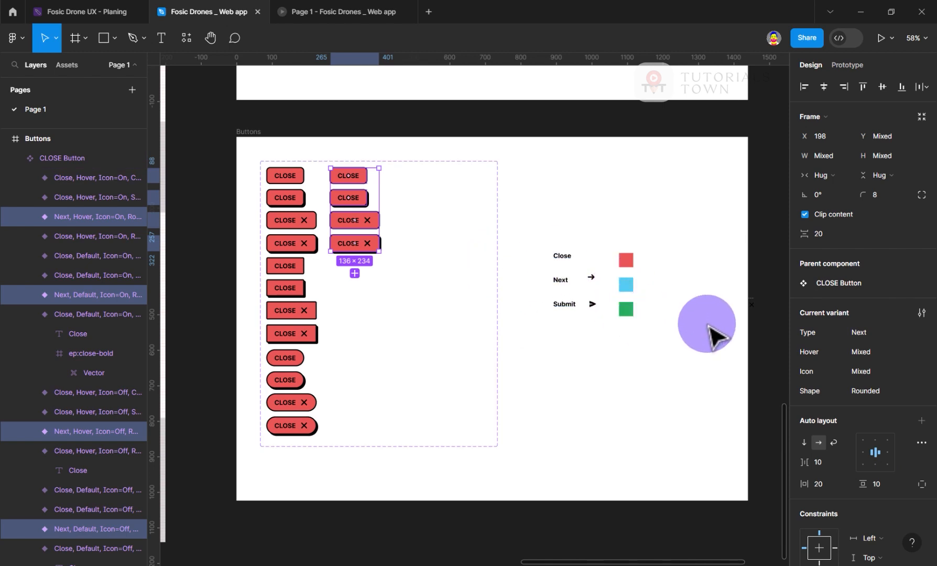
pyautogui.scroll(-6, 870, 482)
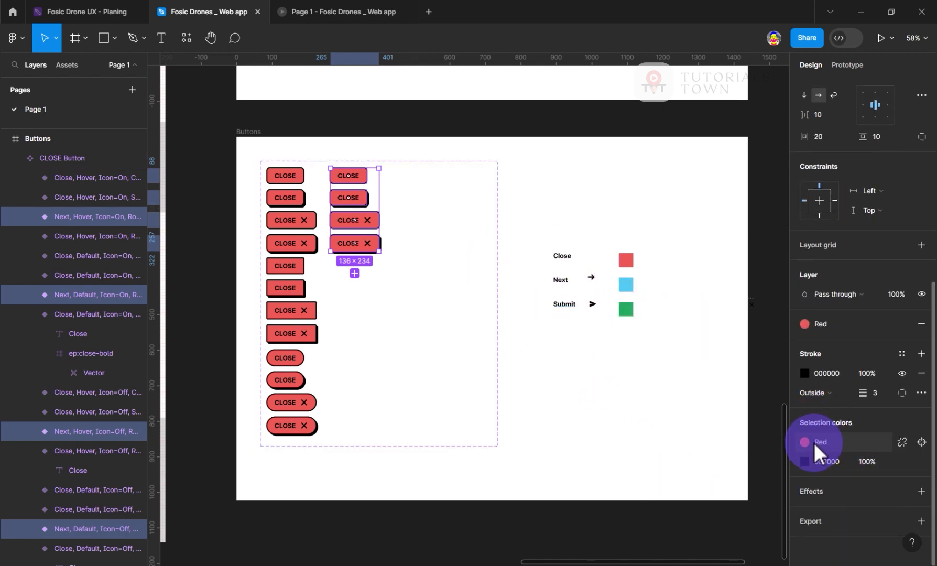
pyautogui.click(851, 443)
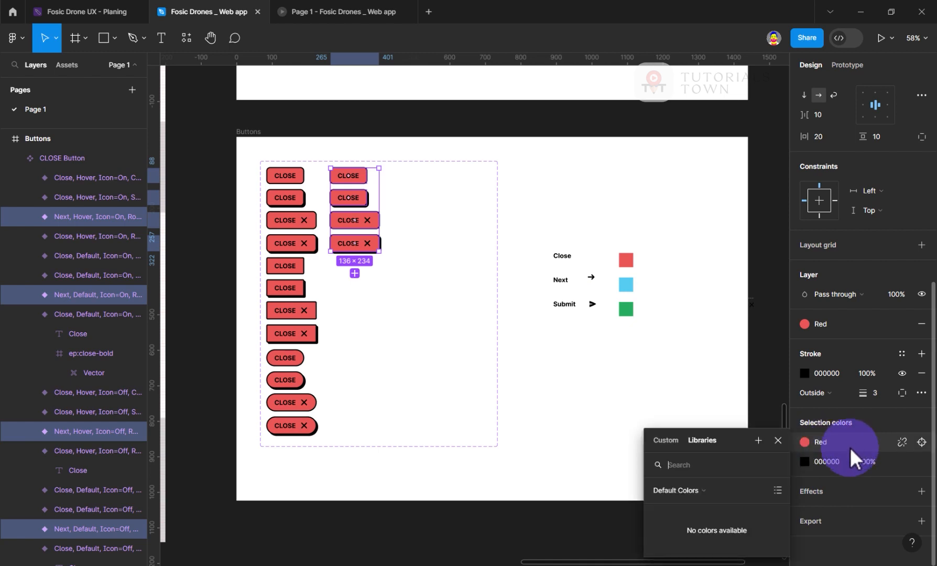
pyautogui.click(707, 489)
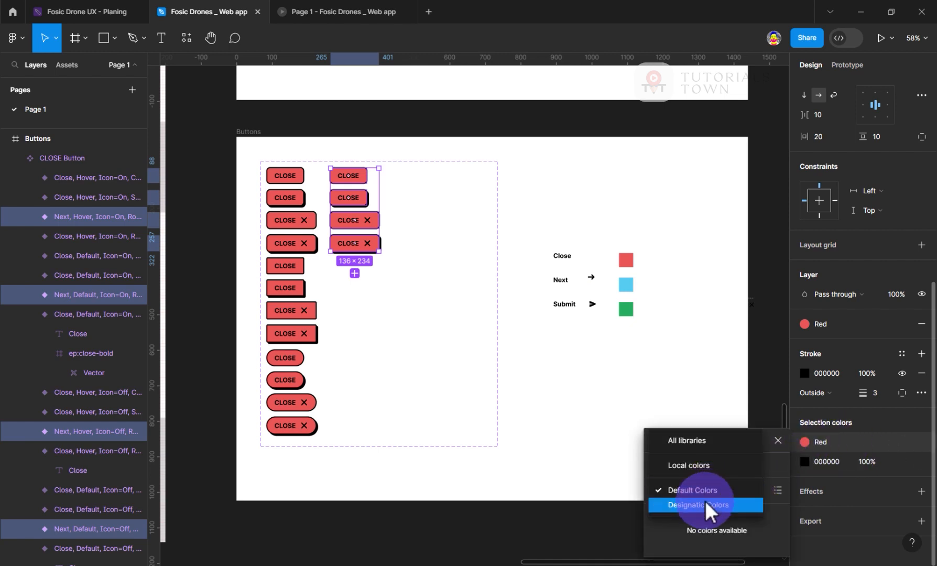
pyautogui.click(705, 501)
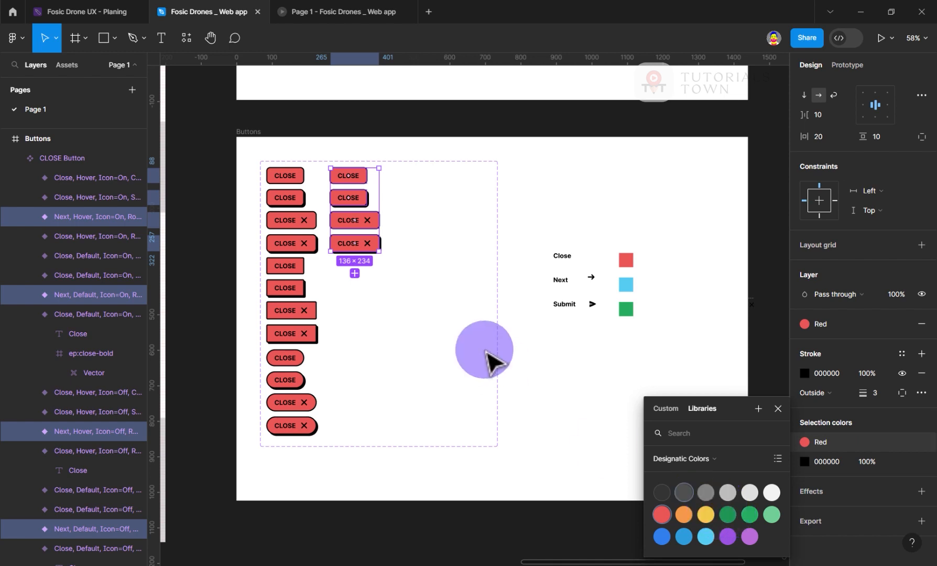
pyautogui.click(706, 535)
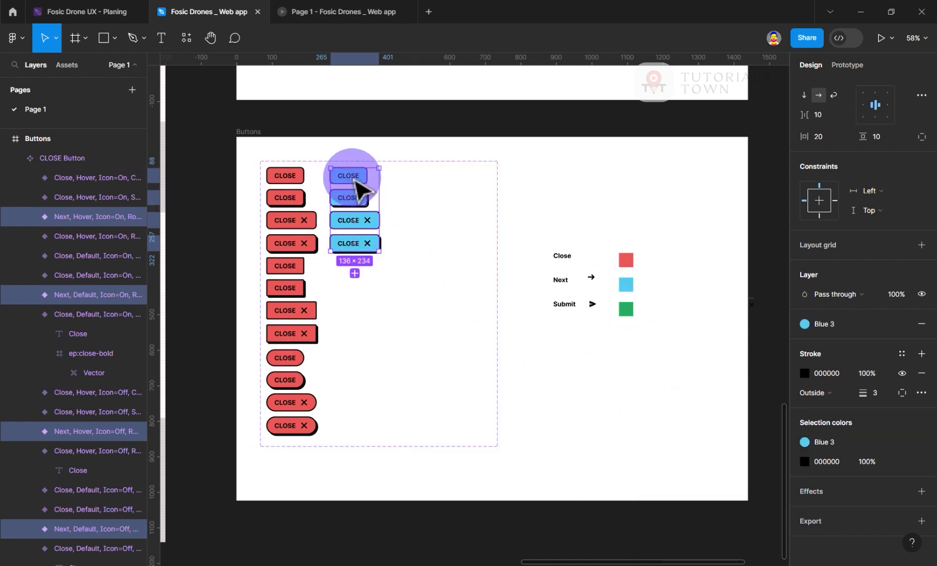
# Change the label text of all four blue variants to Next.
pyautogui.scroll(5, 359, 195)
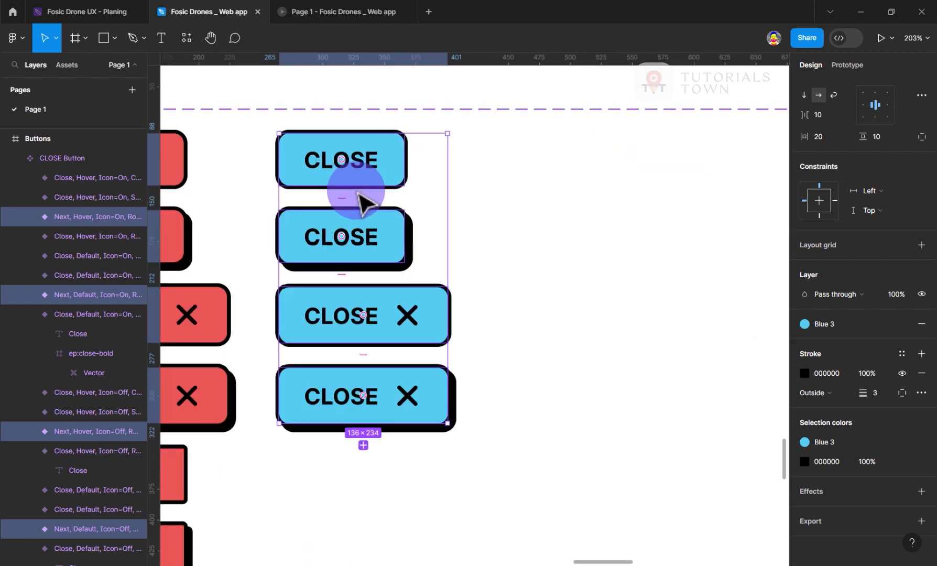
pyautogui.doubleClick(366, 173)
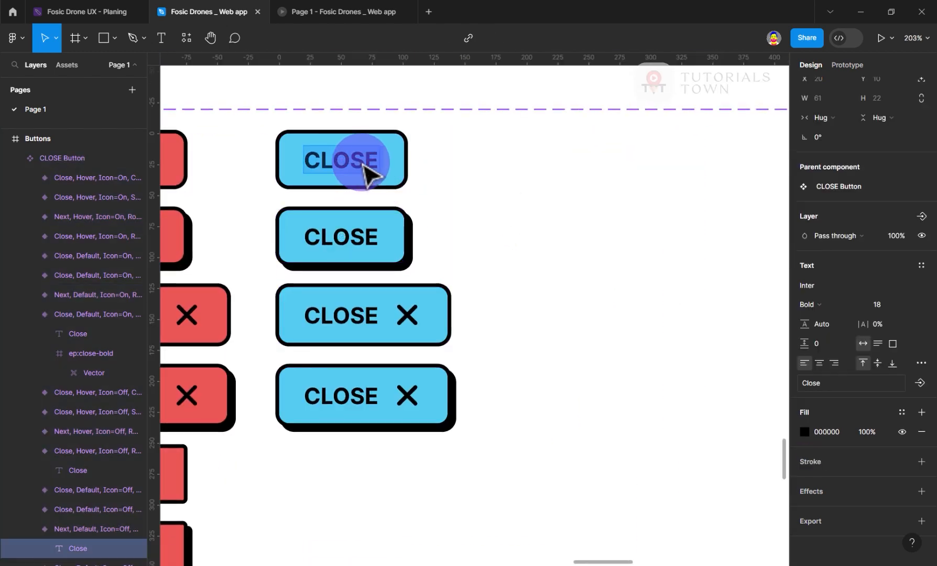
pyautogui.write('Next')
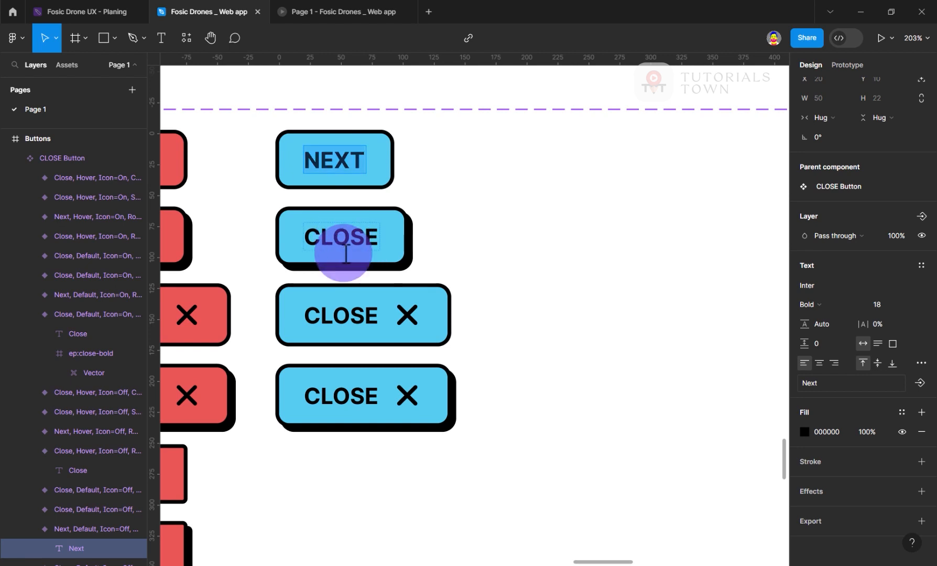
pyautogui.press('Escape')
pyautogui.click(353, 255)
pyautogui.doubleClick(346, 245)
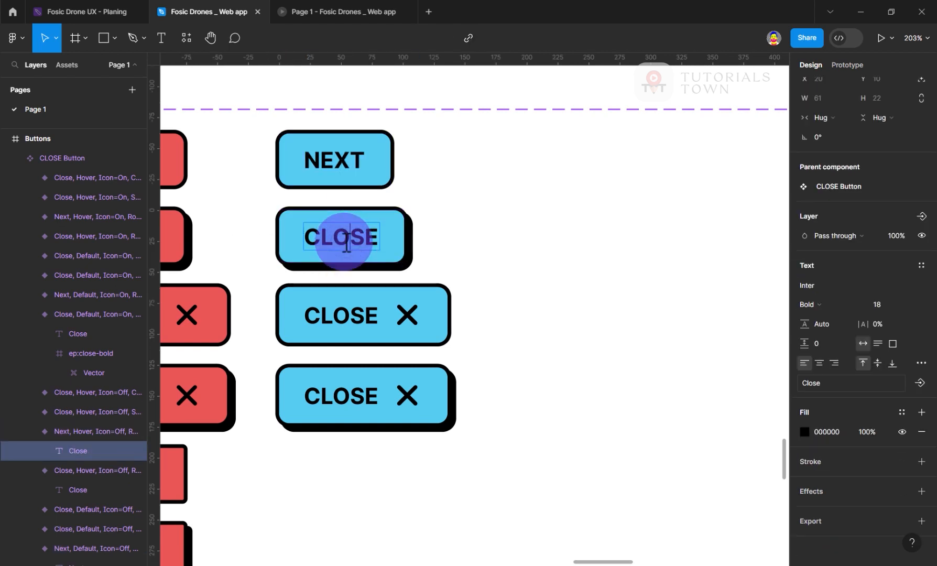
pyautogui.doubleClick(346, 244)
pyautogui.write('NEXT')
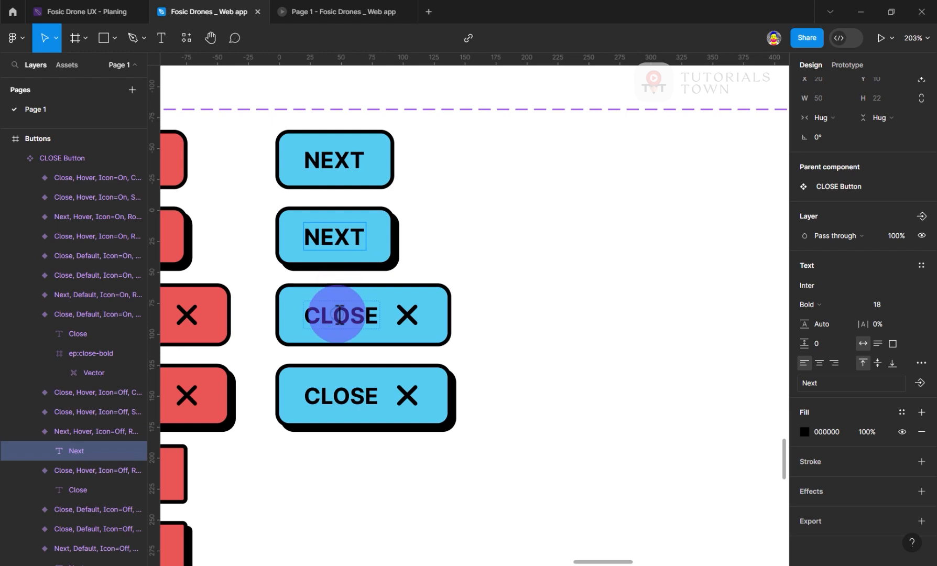
pyautogui.doubleClick(339, 315)
pyautogui.write('NEXT')
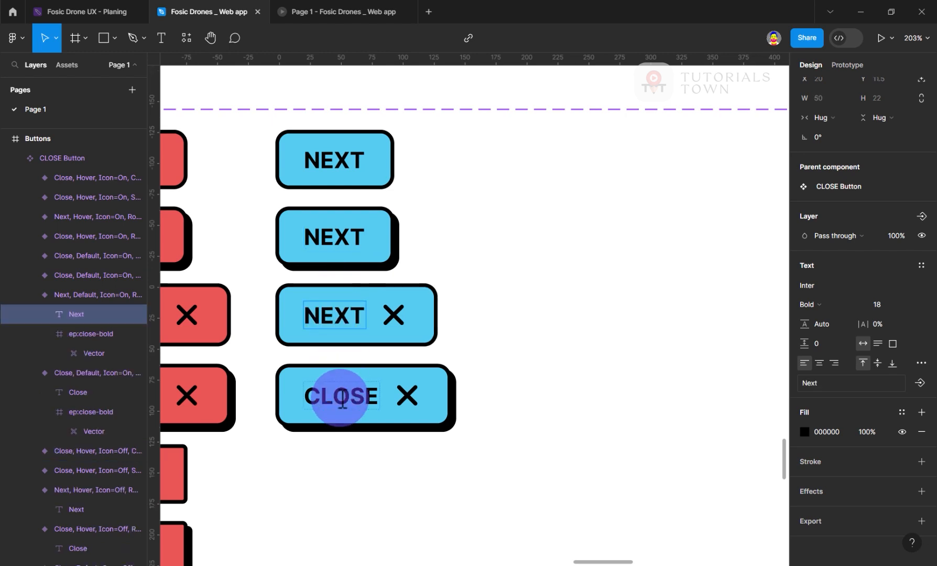
pyautogui.doubleClick(342, 397)
pyautogui.write('NEXT')
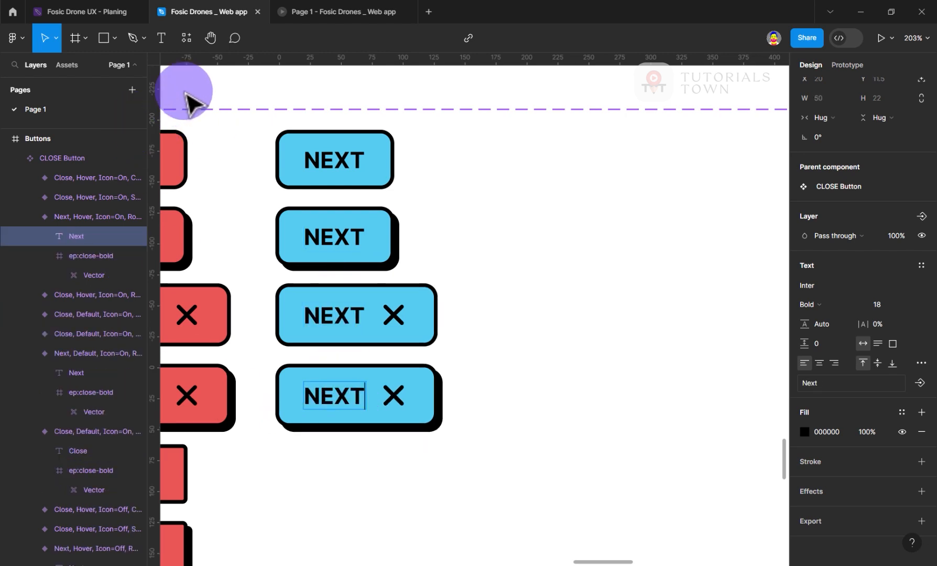
pyautogui.press('Escape')
pyautogui.scroll(-3, 446, 319)
pyautogui.scroll(-8, 447, 319)
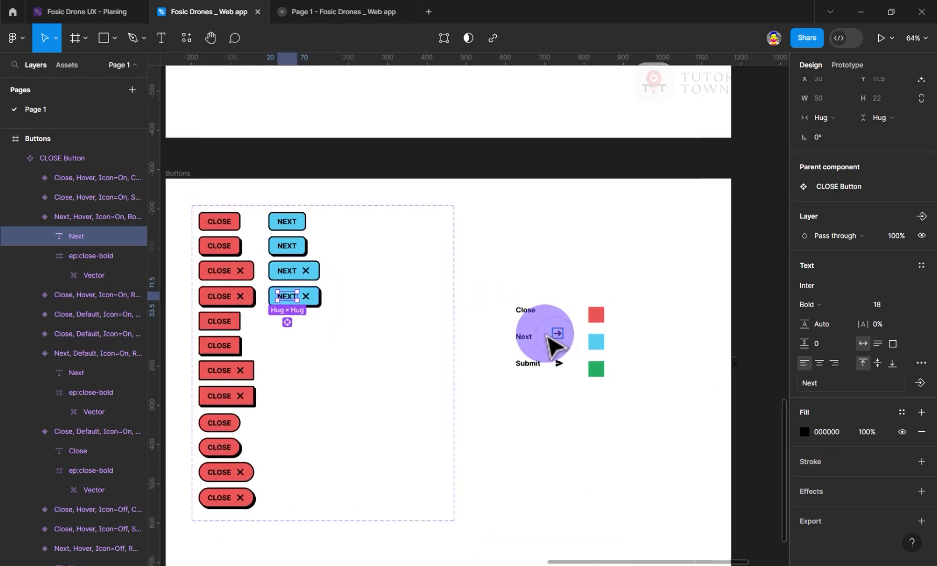
pyautogui.moveTo(556, 338); pyautogui.dragTo(310, 273)
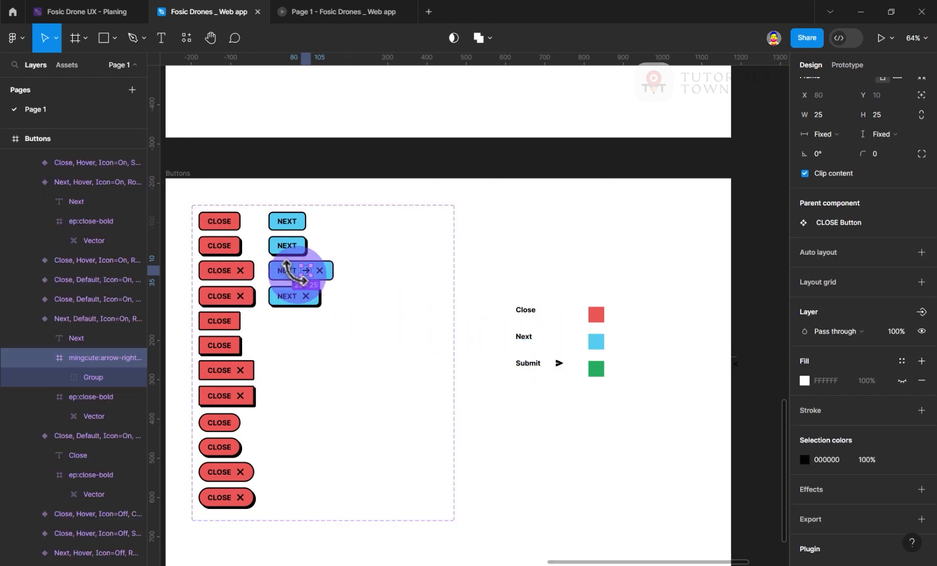
pyautogui.hotkey('ctrl', 'z')
pyautogui.hotkey('ctrl', 'z')
# Replace the X icons in the two blue NEXT icon variants with copies of the arrow icon beside the Next label.
pyautogui.click(560, 337)
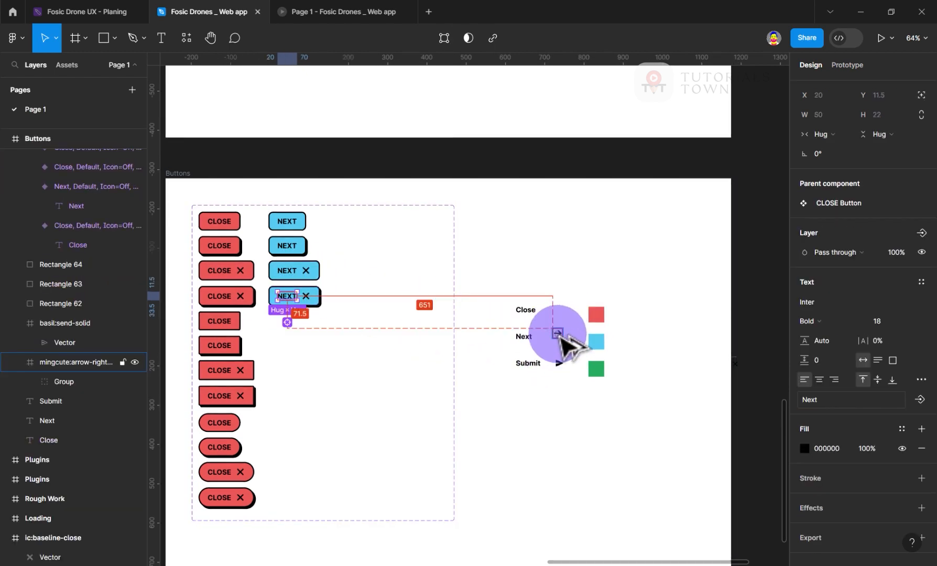
pyautogui.moveTo(563, 340); pyautogui.dragTo(314, 297)
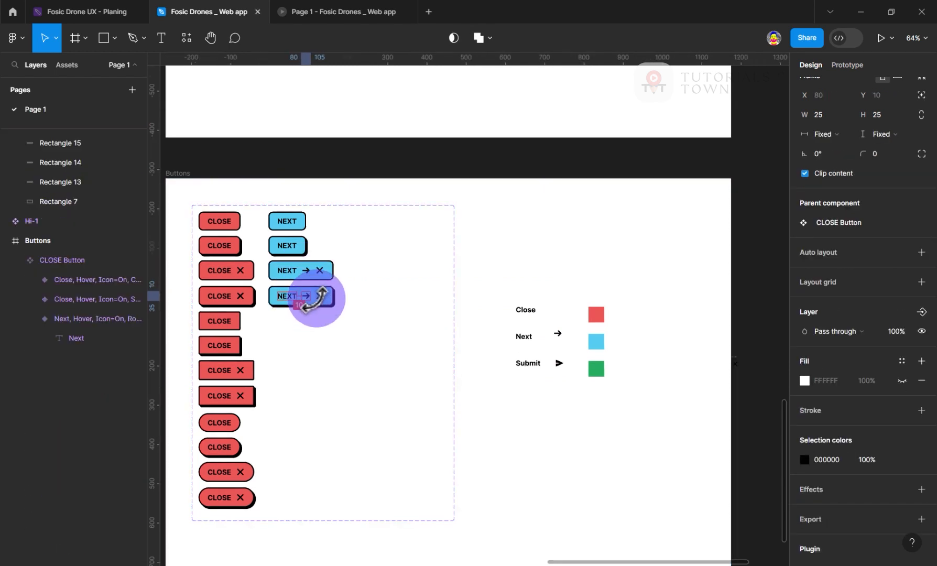
pyautogui.click(320, 272)
pyautogui.moveTo(326, 286); pyautogui.dragTo(328, 310)
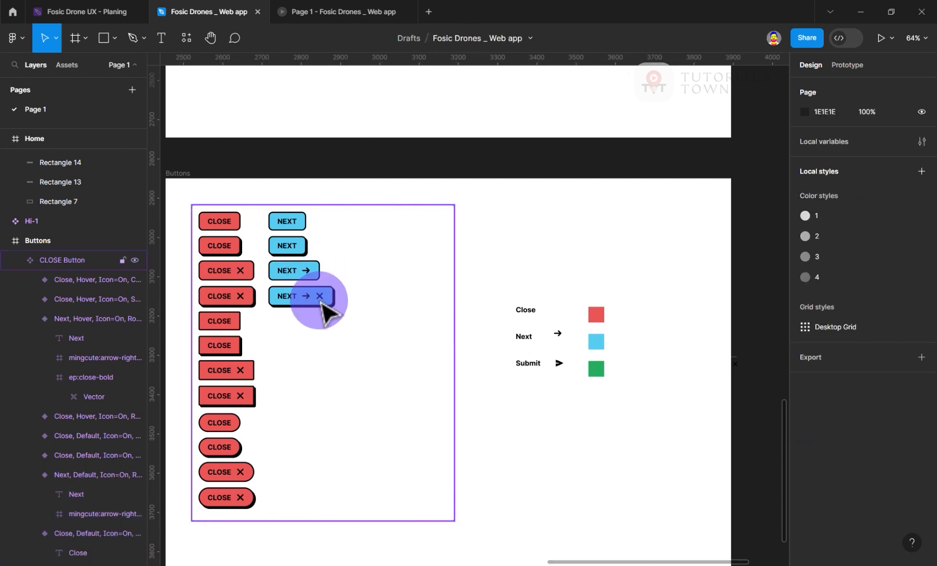
pyautogui.click(324, 300)
pyautogui.click(324, 300)
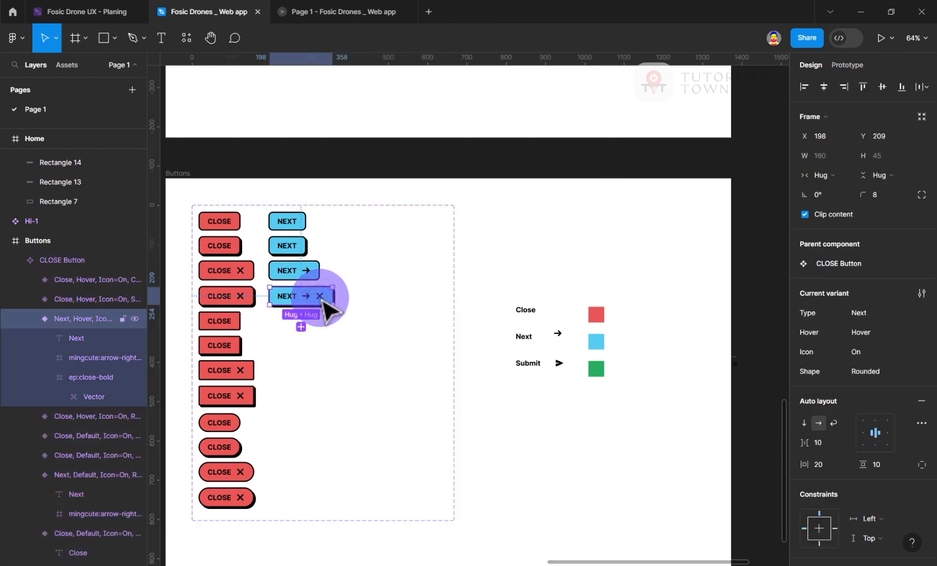
pyautogui.click(323, 300)
pyautogui.press('Delete')
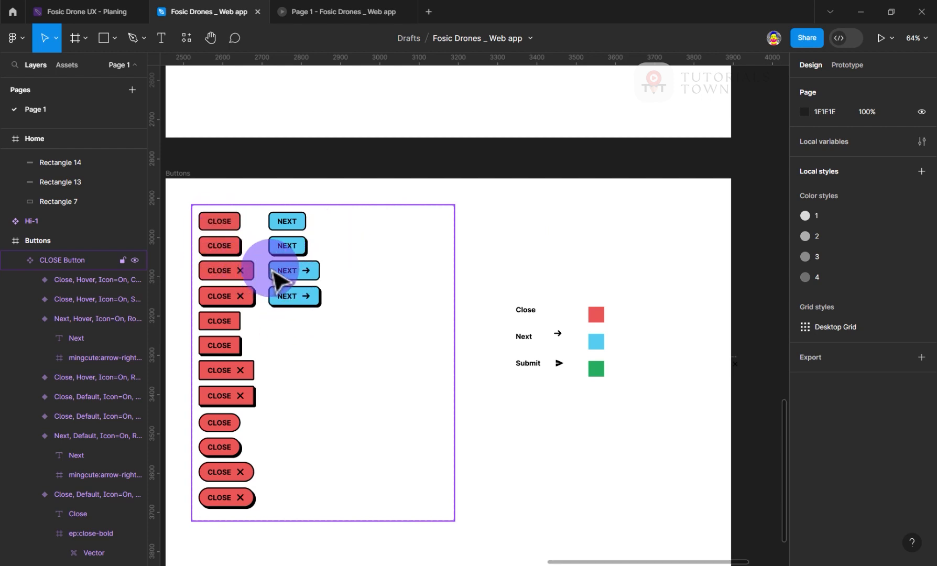
# Duplicate the four NEXT variants twice down the second column, aligned with the square and pill-shaped CLOSE variants.
pyautogui.click(297, 223)
pyautogui.press('Escape')
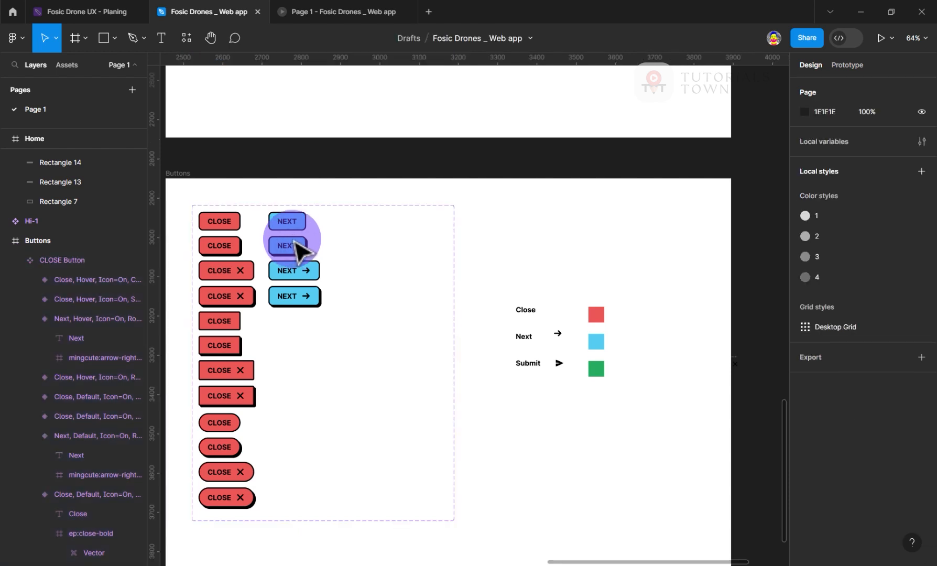
pyautogui.doubleClick(294, 223)
pyautogui.keyDown('shift'); pyautogui.click(297, 255); pyautogui.keyUp('shift')
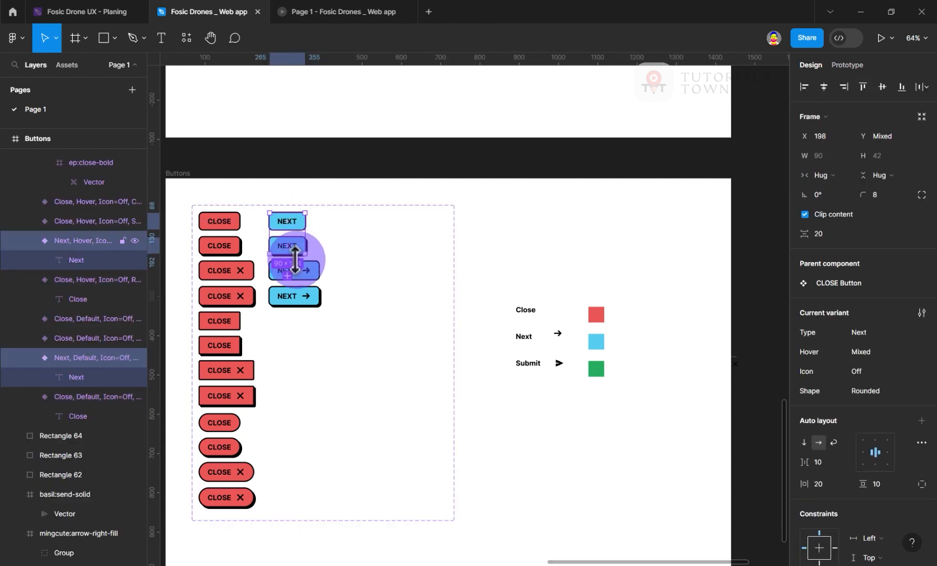
pyautogui.keyDown('shift'); pyautogui.click(306, 274); pyautogui.keyUp('shift')
pyautogui.hotkey('ctrl', 'd')
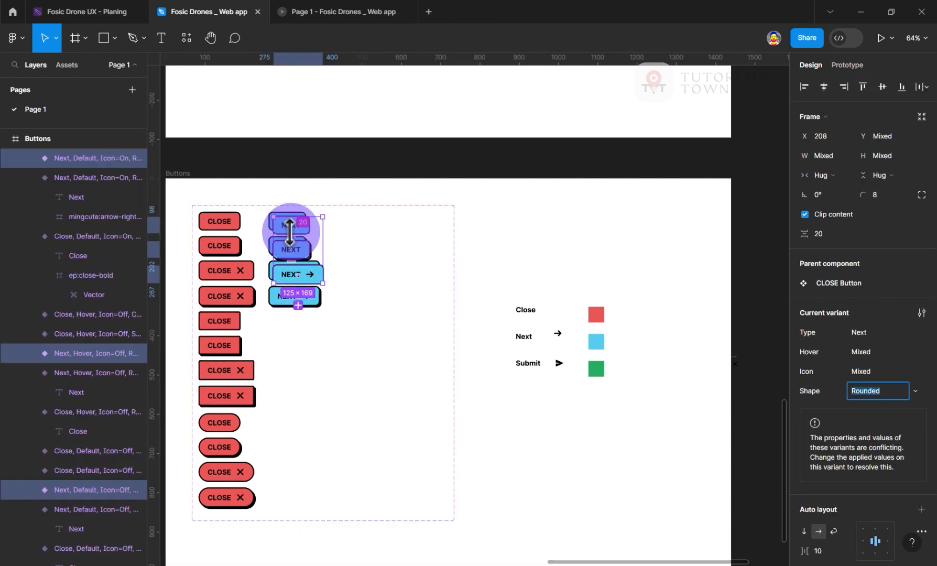
pyautogui.hotkey('ctrl', 'z')
pyautogui.moveTo(314, 314); pyautogui.dragTo(297, 422)
# Set the corner radius of the four NEXT variants beside the square CLOSE buttons to 1.
pyautogui.click(294, 396)
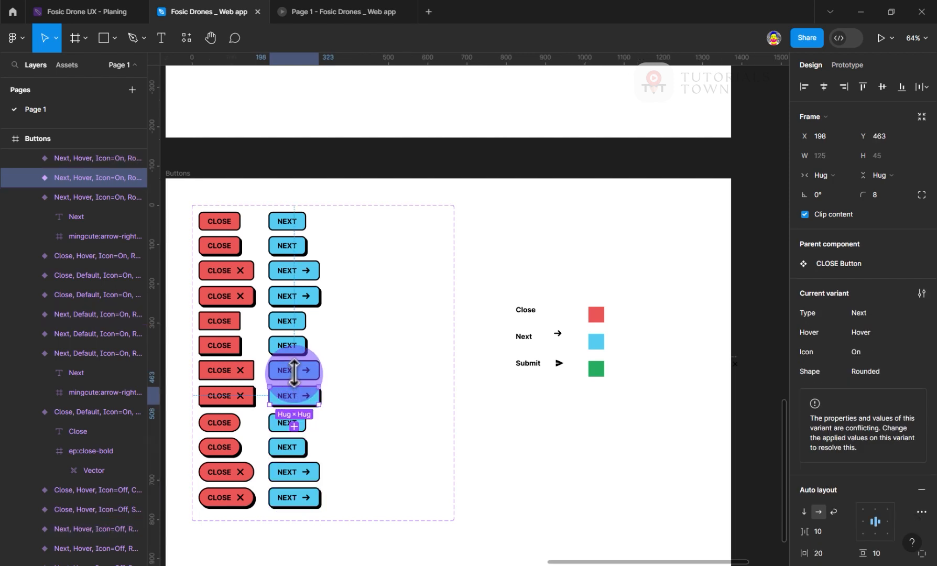
pyautogui.keyDown('shift'); pyautogui.click(302, 371); pyautogui.keyUp('shift')
pyautogui.keyDown('shift'); pyautogui.click(295, 345); pyautogui.keyUp('shift')
pyautogui.keyDown('shift'); pyautogui.click(297, 326); pyautogui.keyUp('shift')
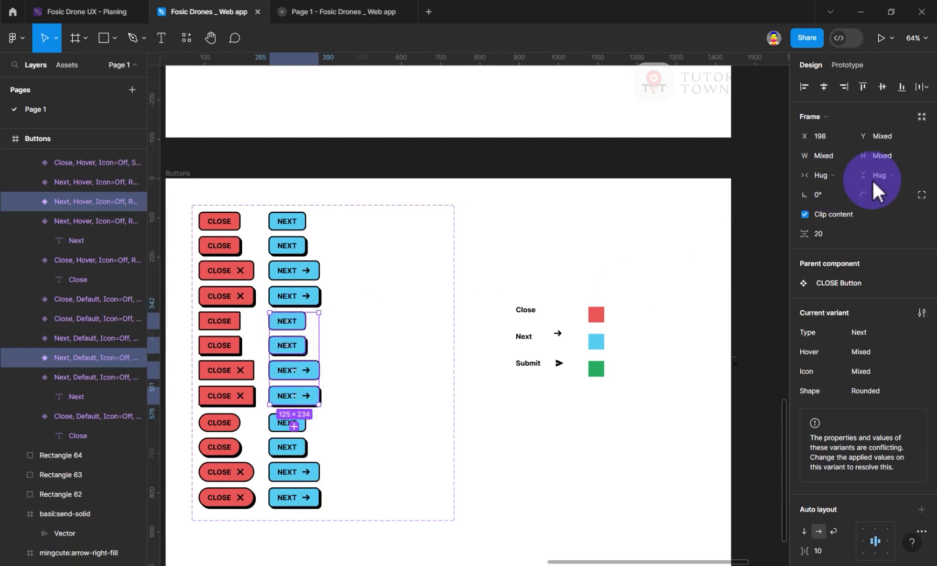
pyautogui.click(888, 195)
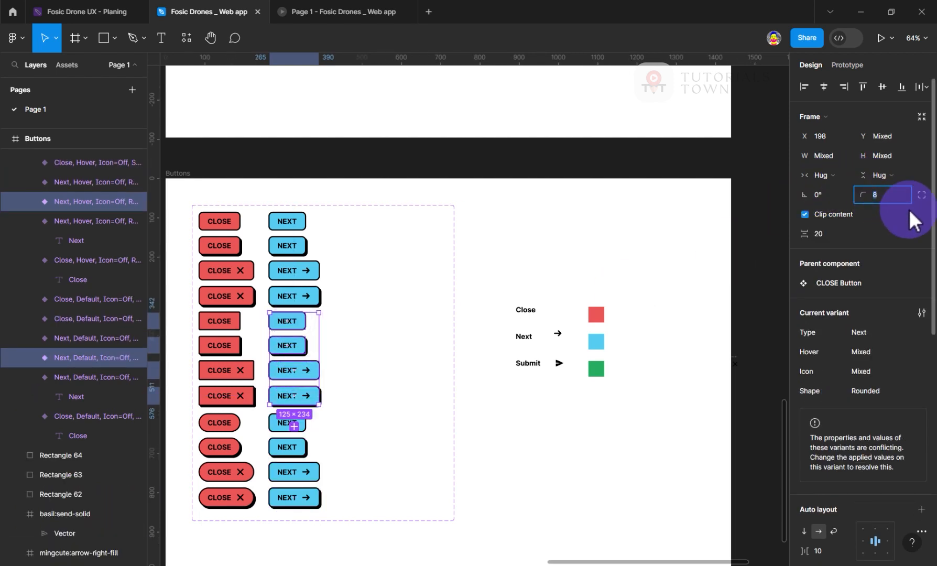
pyautogui.write('1')
pyautogui.press('Return')
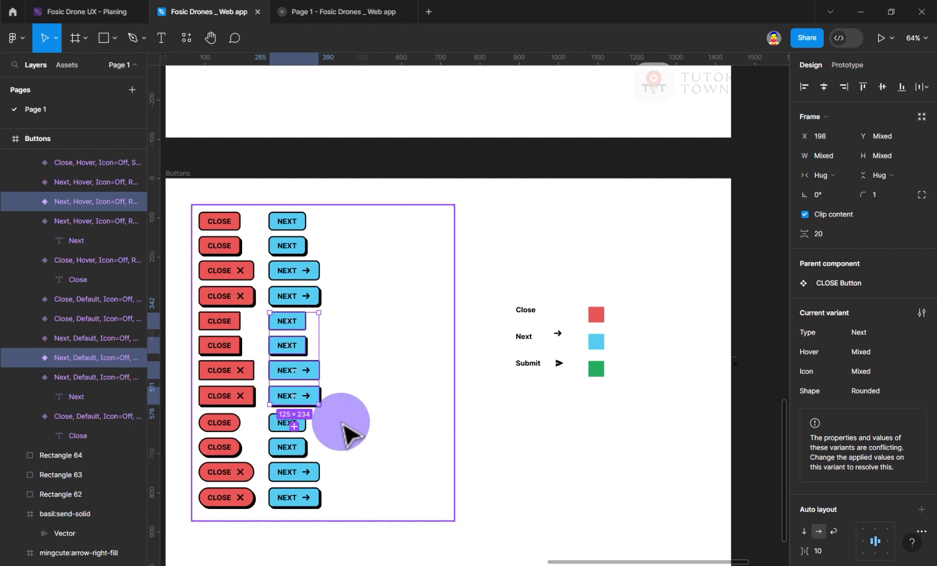
# Set the corner radius of the four NEXT variants beside the pill-shaped CLOSE buttons to 30.
pyautogui.click(281, 423)
pyautogui.keyDown('shift'); pyautogui.click(283, 447); pyautogui.keyUp('shift')
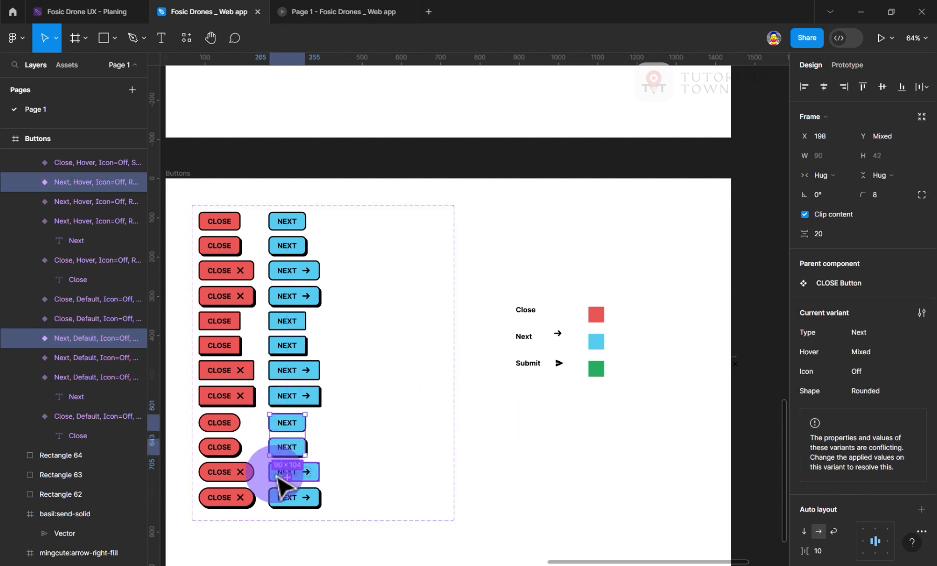
pyautogui.keyDown('shift'); pyautogui.click(278, 478); pyautogui.keyUp('shift')
pyautogui.keyDown('shift'); pyautogui.click(283, 499); pyautogui.keyUp('shift')
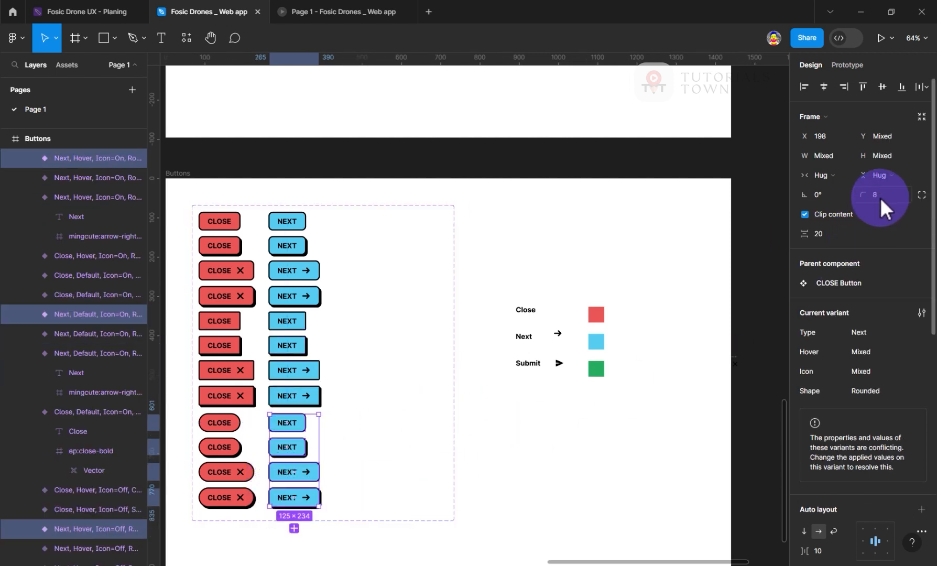
pyautogui.write('30')
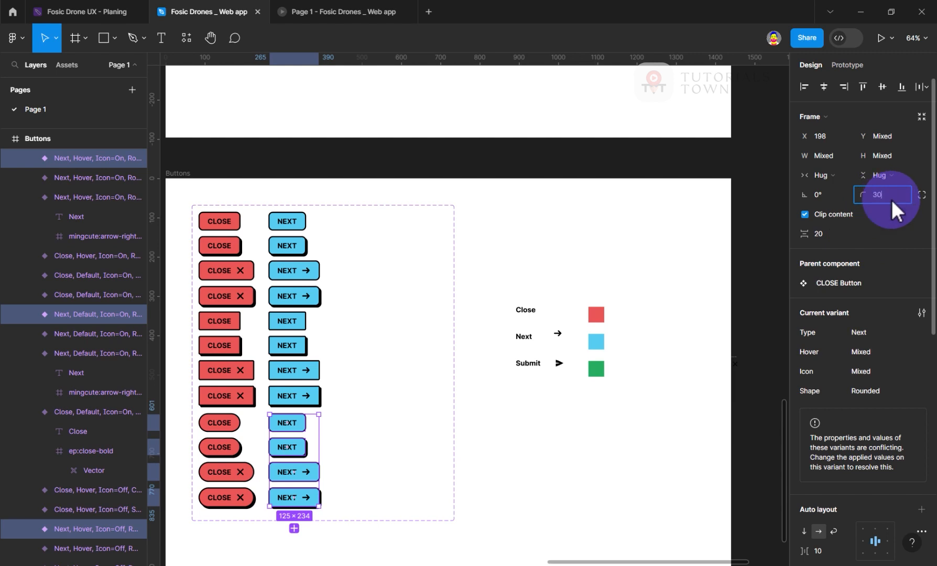
pyautogui.press('Return')
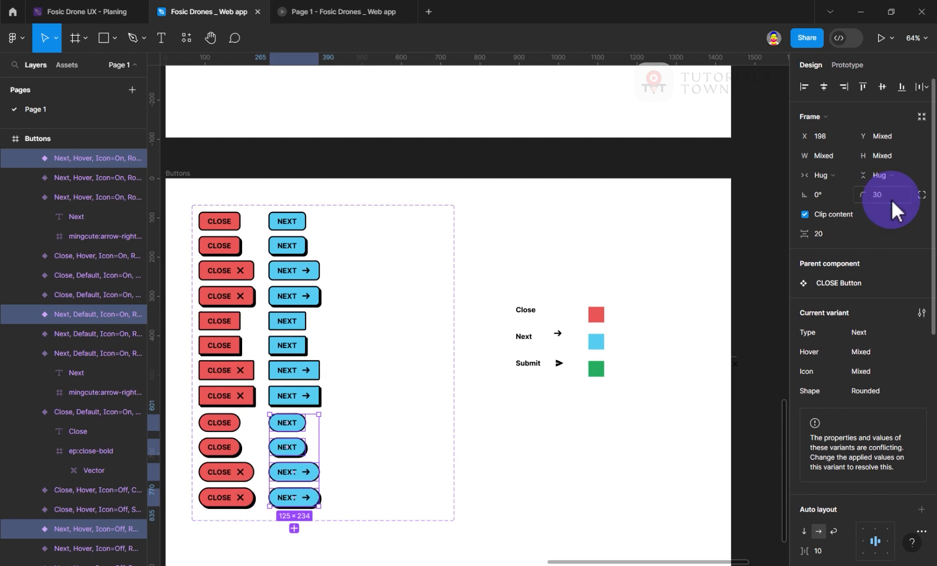
pyautogui.click(223, 424)
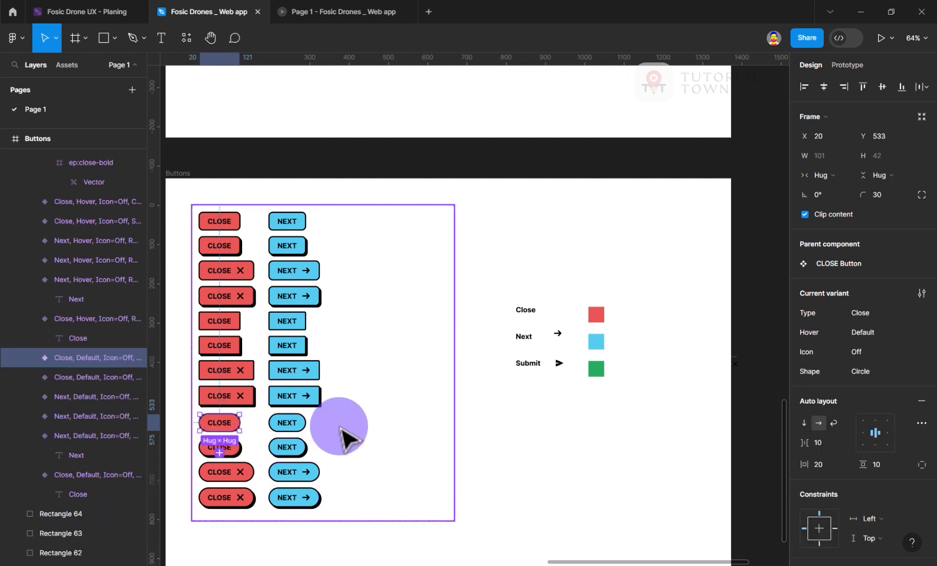
pyautogui.click(351, 297)
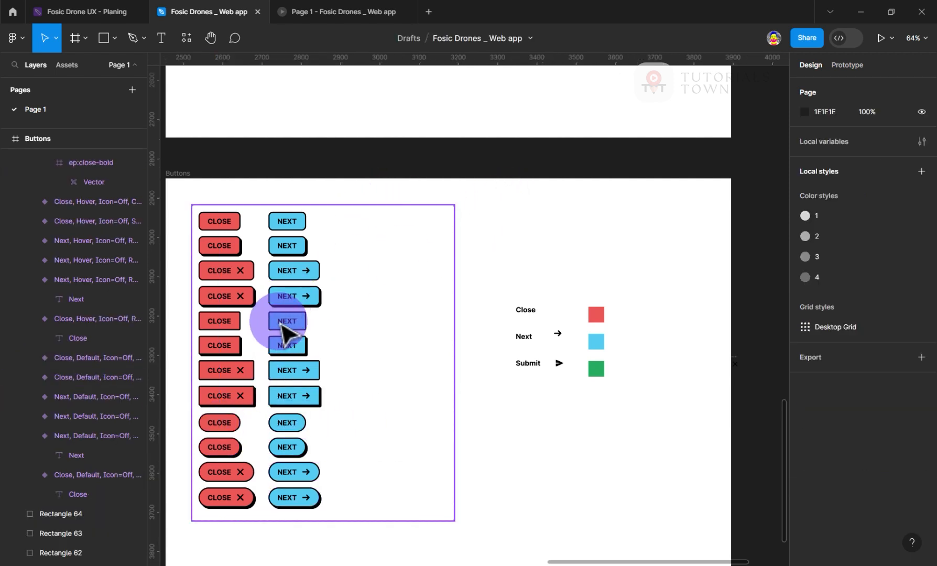
# Set the Shape property of the four NEXT variants beside the square CLOSE buttons to Square.
pyautogui.click(288, 328)
pyautogui.doubleClick(289, 326)
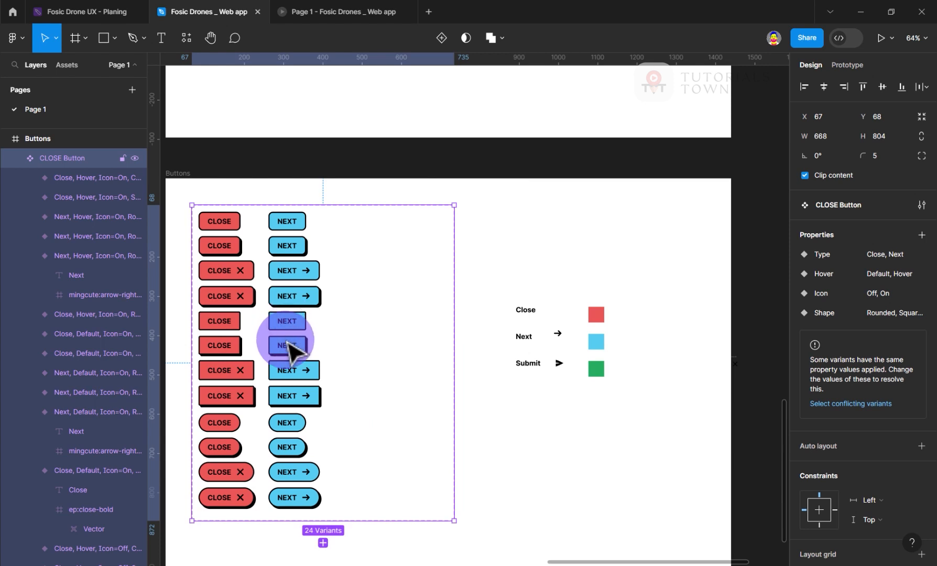
pyautogui.hotkey('ctrl', 'd')
pyautogui.moveTo(309, 361); pyautogui.dragTo(320, 404)
pyautogui.keyDown('shift'); pyautogui.click(315, 398); pyautogui.keyUp('shift')
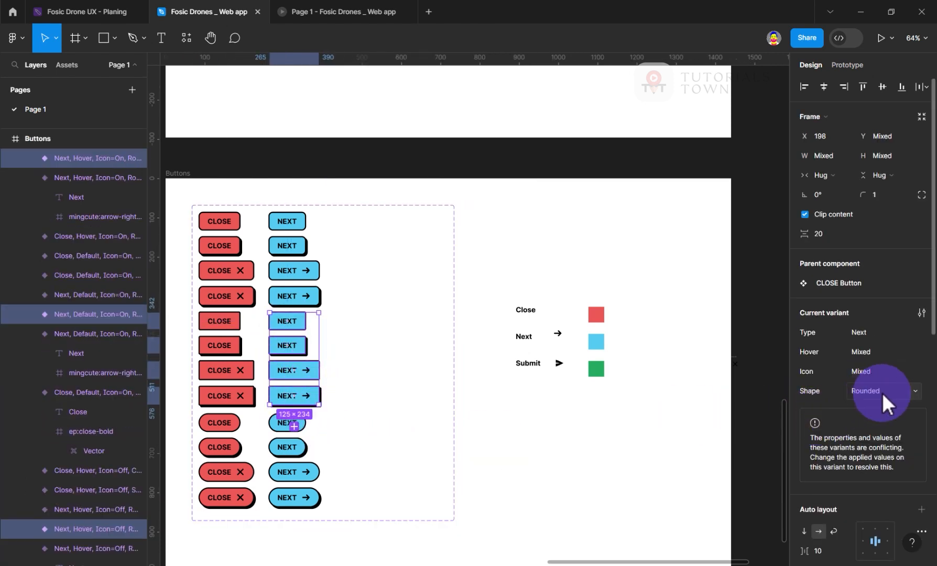
pyautogui.click(913, 391)
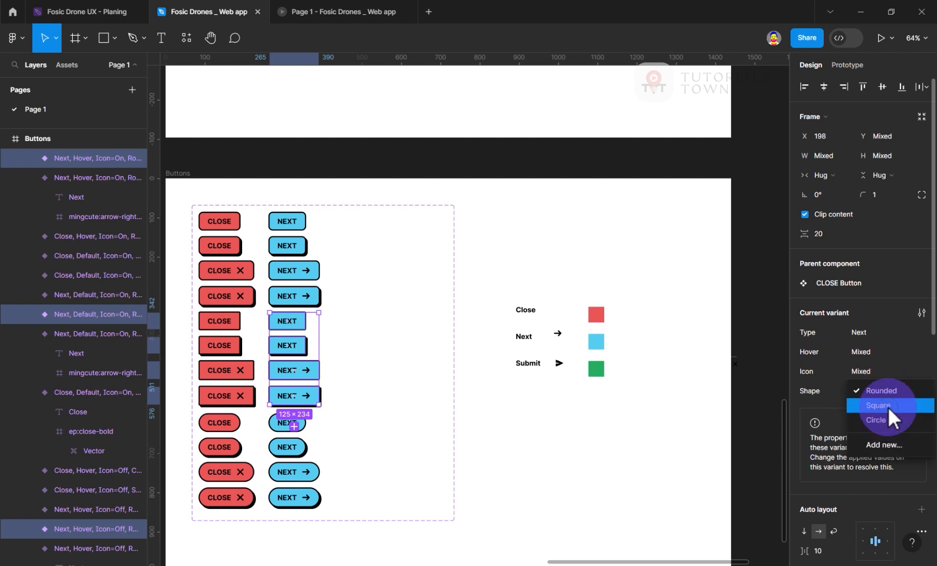
pyautogui.click(888, 407)
# Set the Shape property of the four pill-shaped NEXT variants to Circle.
pyautogui.click(286, 425)
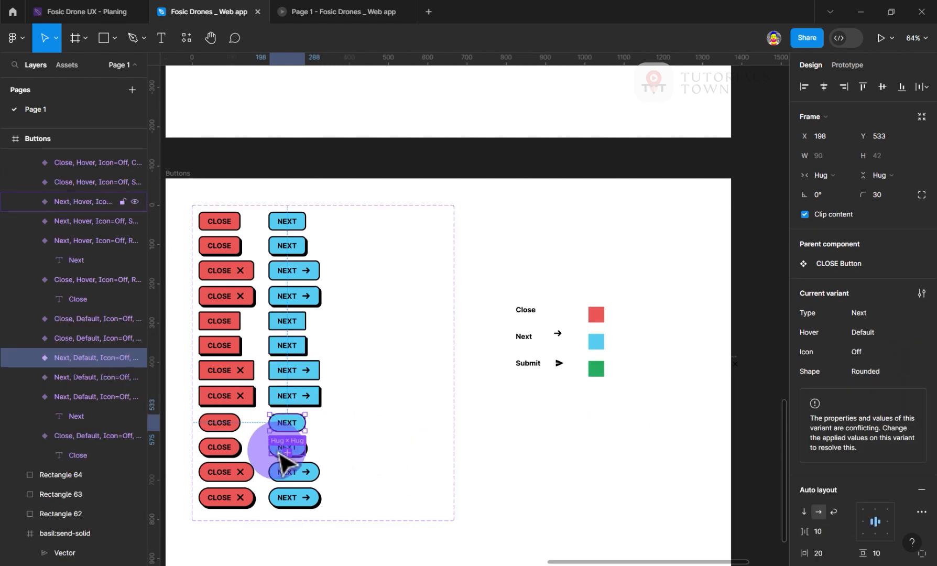
pyautogui.keyDown('shift'); pyautogui.click(283, 450); pyautogui.keyUp('shift')
pyautogui.keyDown('shift'); pyautogui.click(280, 476); pyautogui.keyUp('shift')
pyautogui.keyDown('shift'); pyautogui.click(275, 502); pyautogui.keyUp('shift')
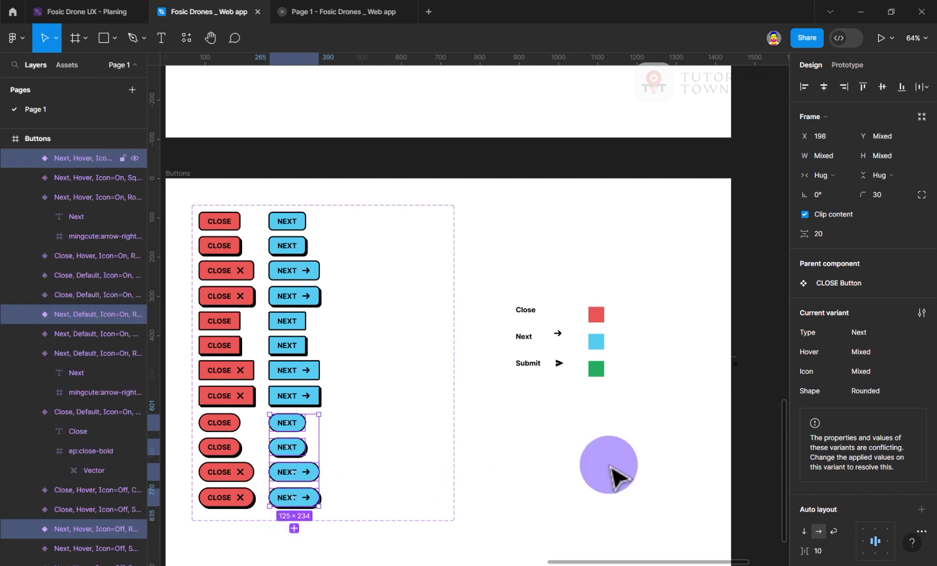
pyautogui.click(911, 394)
pyautogui.click(893, 420)
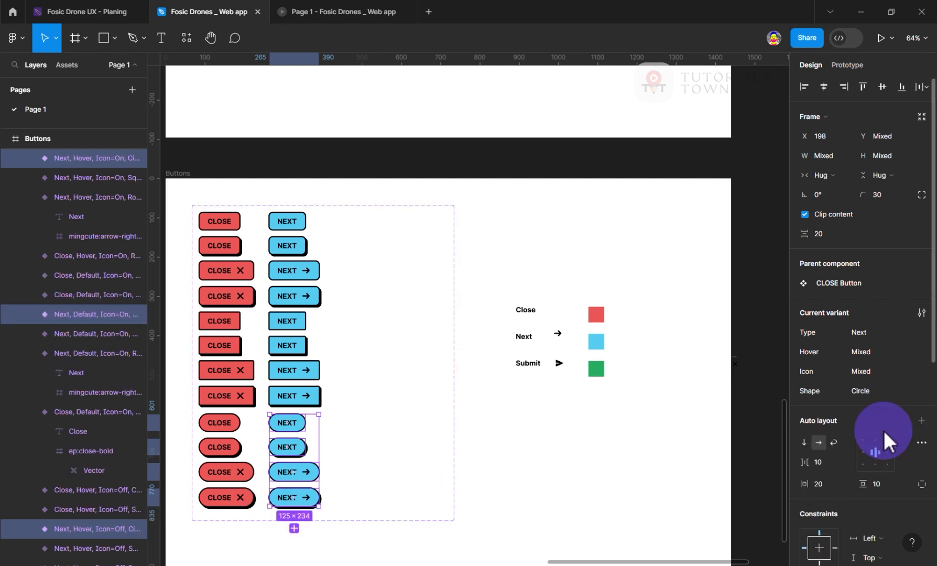
pyautogui.click(361, 467)
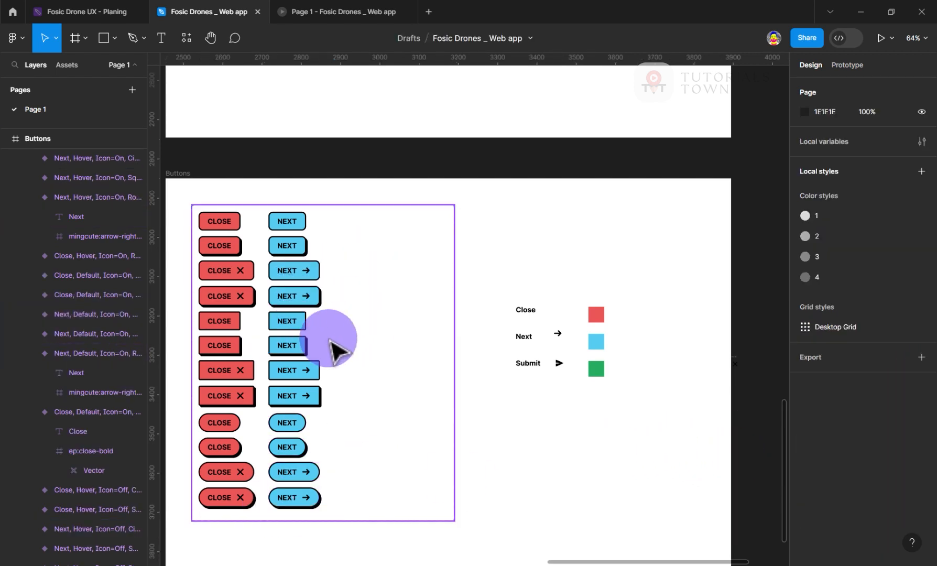
# Rename the CLOSE Button component set as Button.
pyautogui.click(256, 205)
pyautogui.click(838, 204)
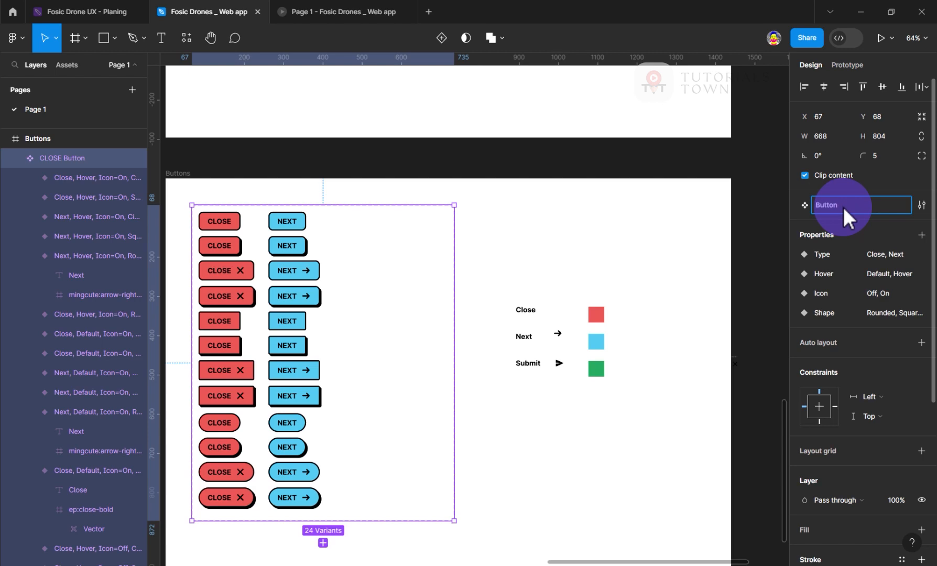
pyautogui.click(611, 162)
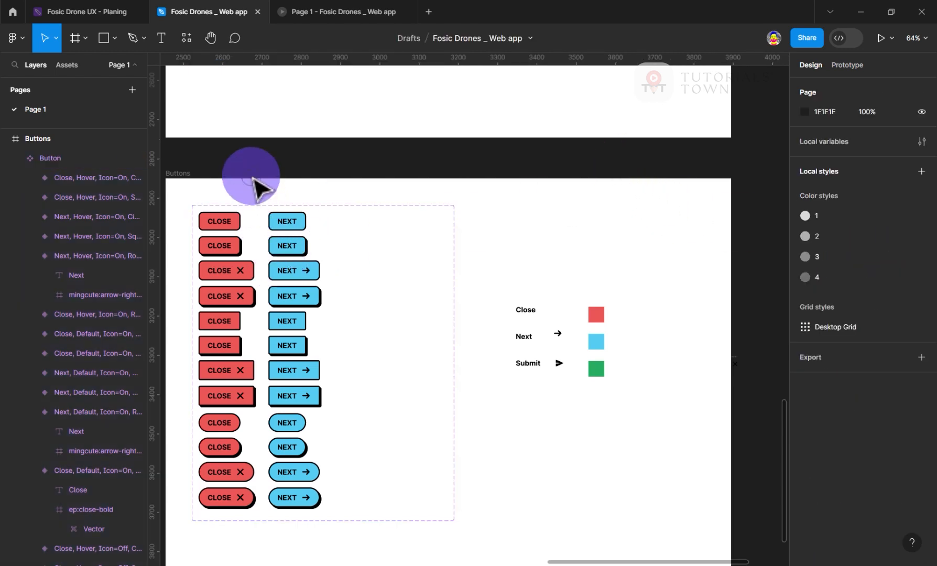
# Duplicate the pill-shaped CLOSE button instance in the Home frame, placing the copy beside it at X 278, Y 654.
pyautogui.scroll(15, 314, 213)
pyautogui.hscroll(-15, 314, 213)
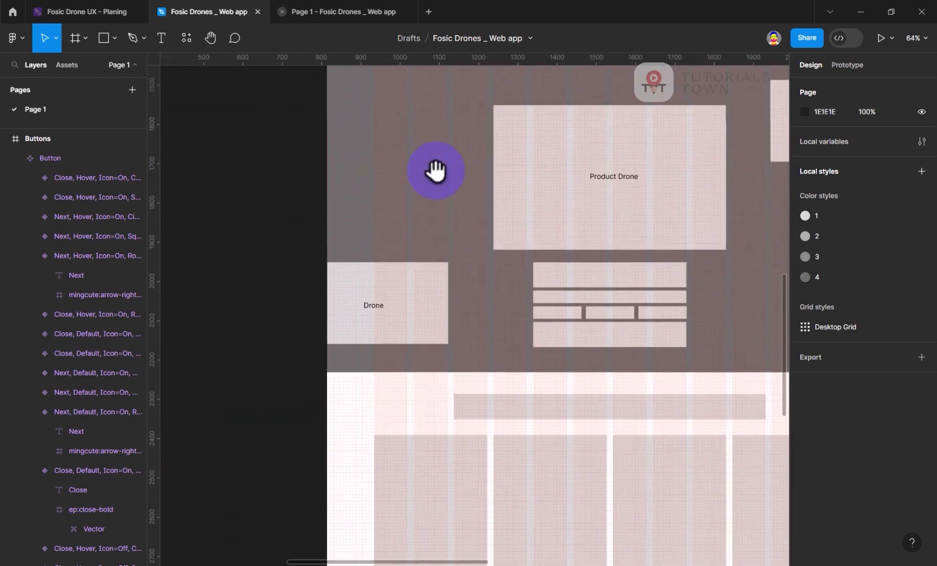
pyautogui.moveTo(382, 92); pyautogui.dragTo(339, 414)
pyautogui.moveTo(371, 226); pyautogui.dragTo(346, 410)
pyautogui.moveTo(309, 343); pyautogui.dragTo(448, 460)
pyautogui.moveTo(396, 485); pyautogui.dragTo(468, 493)
pyautogui.click(308, 307)
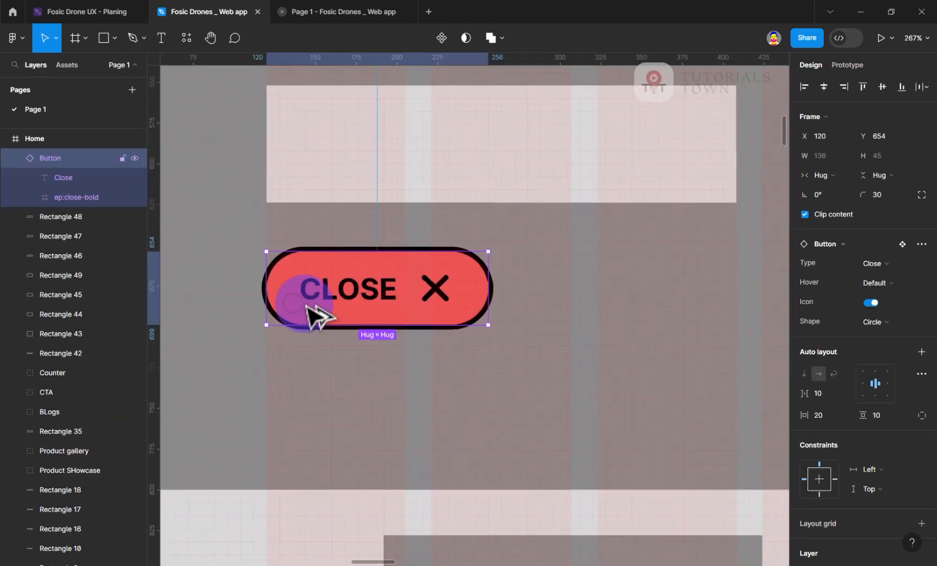
pyautogui.moveTo(308, 306); pyautogui.dragTo(561, 312)
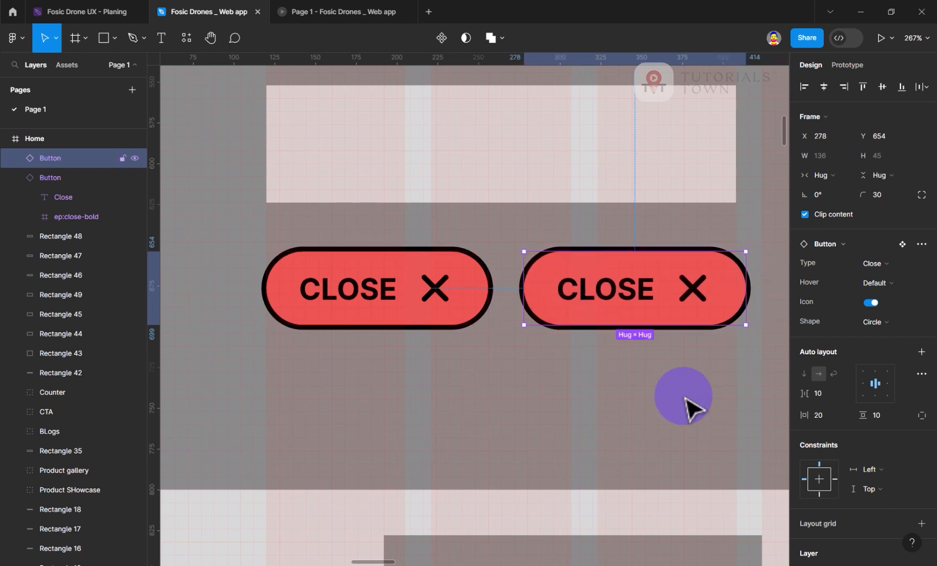
# Switch the copied button instance's Type to Next and preview its hover effect in the prototype.
pyautogui.click(890, 262)
pyautogui.click(862, 279)
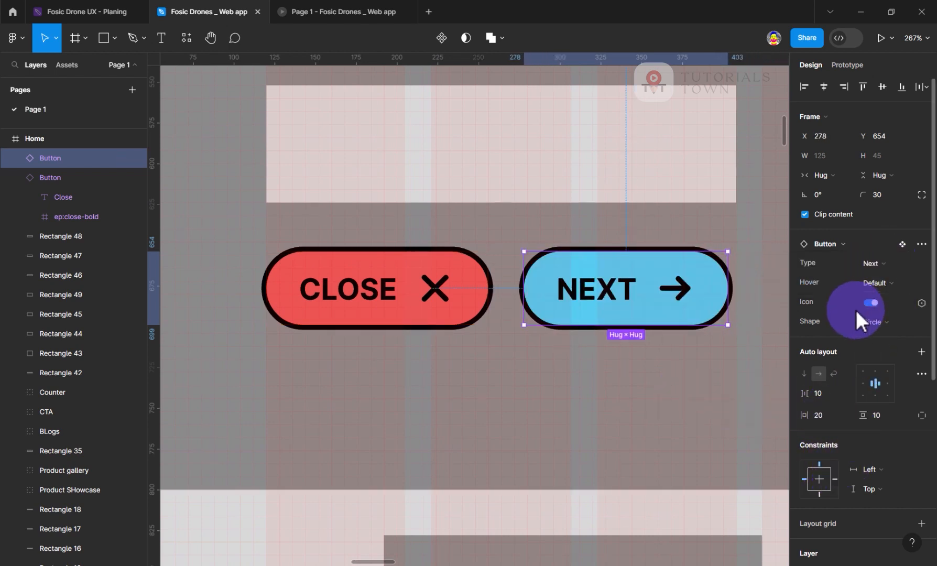
pyautogui.click(339, 11)
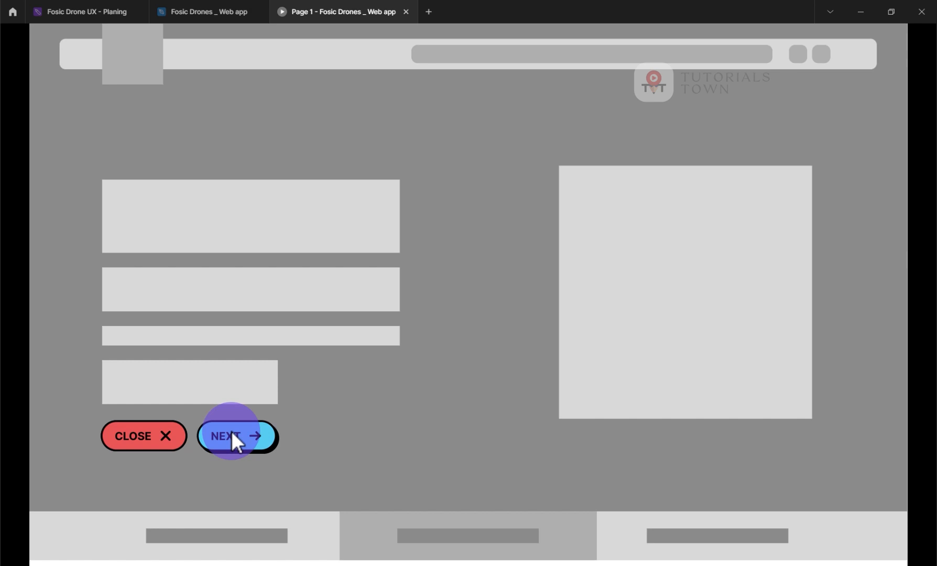
pyautogui.click(230, 11)
# In the component set, make the rounded, icon-less default NEXT variant's while-hovering interaction change to the Hover variant with Icon on.
pyautogui.scroll(-3, 398, 362)
pyautogui.keyDown('ctrl'); pyautogui.scroll(-2, 413, 375); pyautogui.keyUp('ctrl')
pyautogui.keyDown('ctrl'); pyautogui.scroll(-3, 414, 375); pyautogui.keyUp('ctrl')
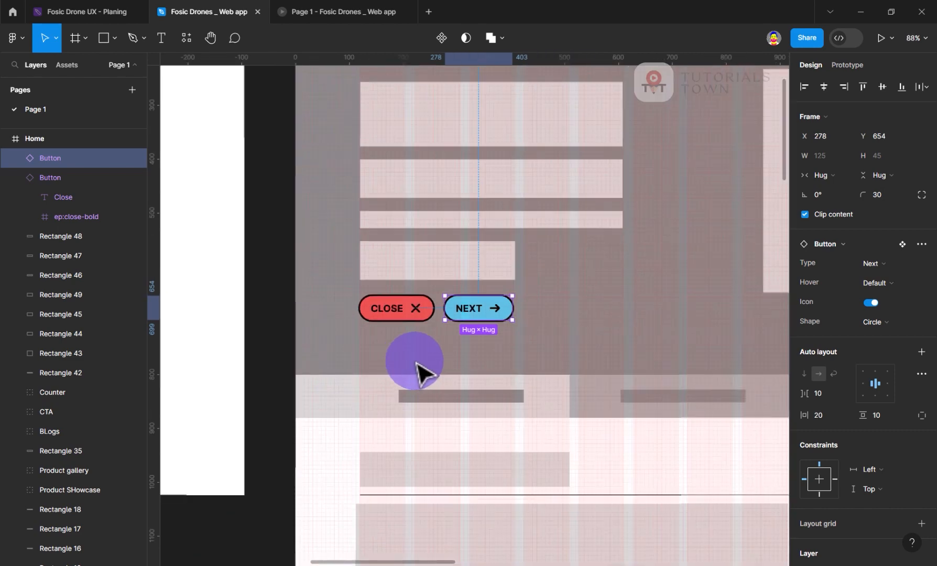
pyautogui.scroll(-5, 550, 412)
pyautogui.keyDown('ctrl'); pyautogui.scroll(-2, 396, 291); pyautogui.keyUp('ctrl')
pyautogui.keyDown('ctrl'); pyautogui.scroll(-2, 691, 419); pyautogui.keyUp('ctrl')
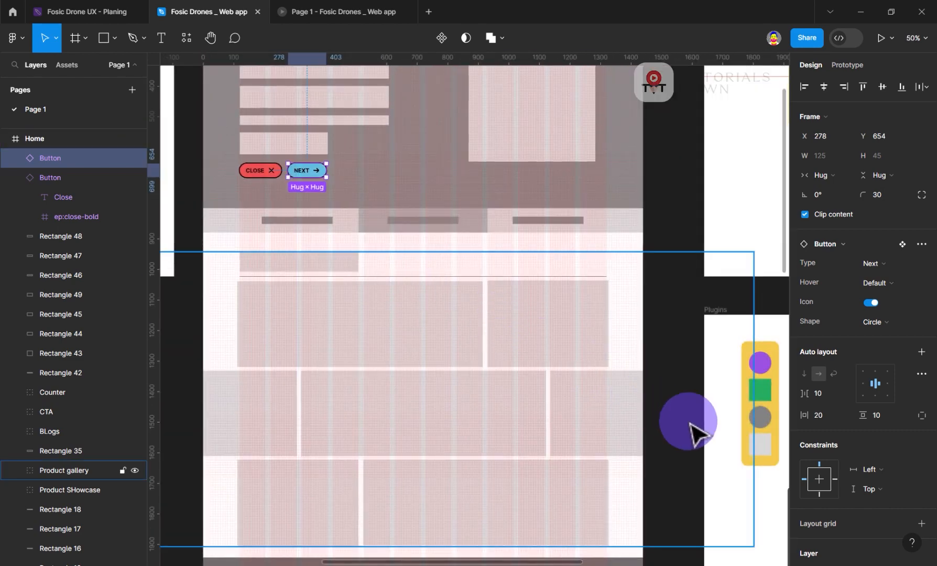
pyautogui.hscroll(10, 359, 234)
pyautogui.scroll(-8, 467, 216)
pyautogui.scroll(-5, 325, 267)
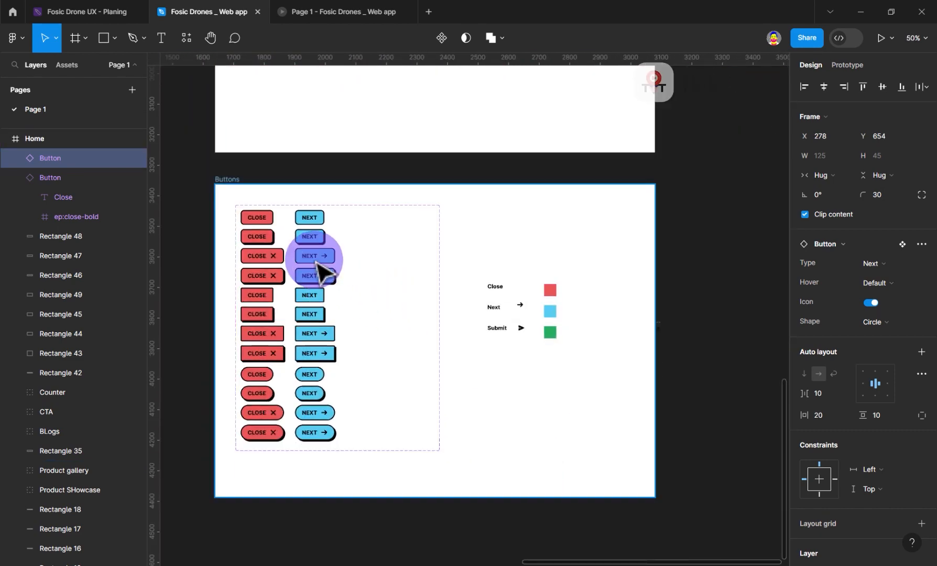
pyautogui.keyDown('ctrl'); pyautogui.scroll(5, 324, 278); pyautogui.keyUp('ctrl')
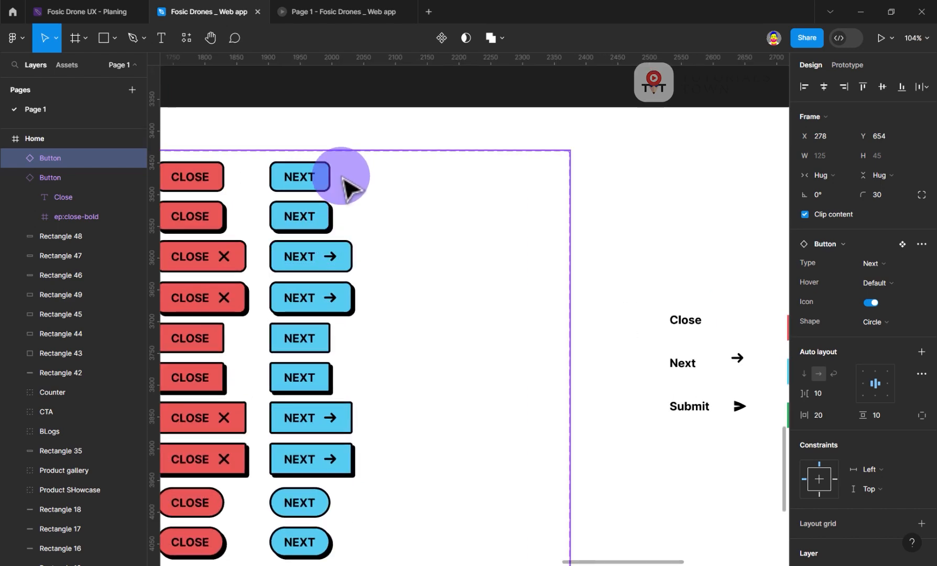
pyautogui.scroll(3, 393, 267)
pyautogui.hscroll(-2, 393, 267)
pyautogui.keyDown('ctrl'); pyautogui.scroll(3, 389, 345); pyautogui.keyUp('ctrl')
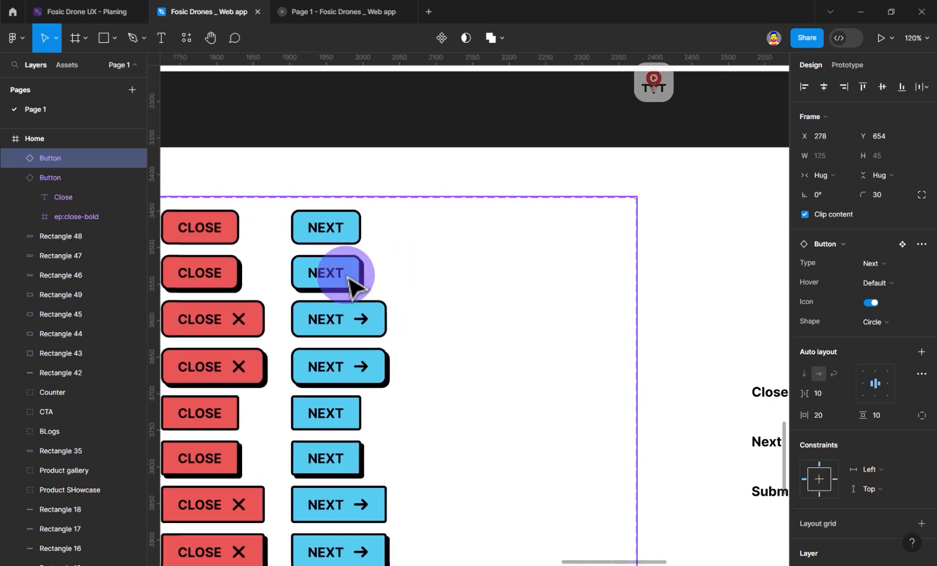
pyautogui.click(347, 247)
pyautogui.click(347, 245)
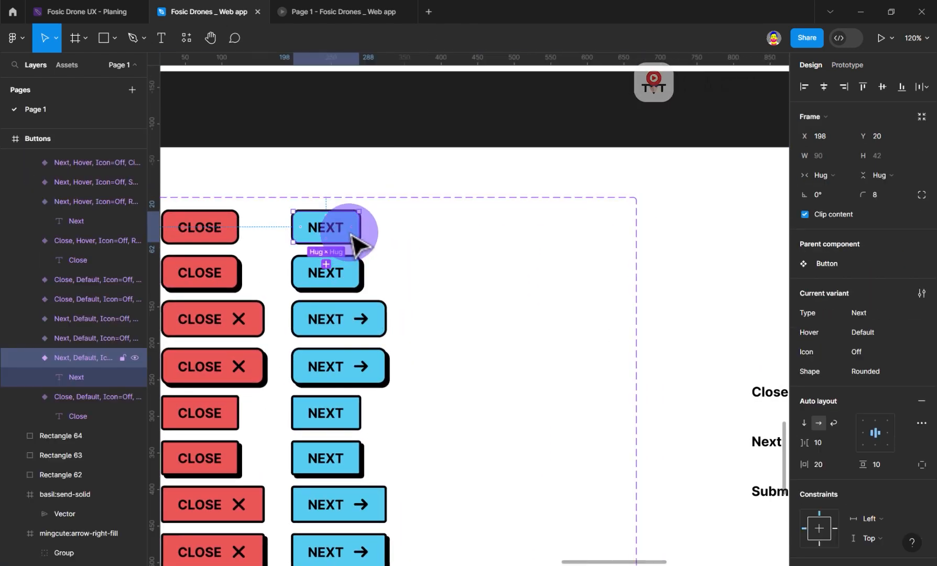
pyautogui.click(851, 67)
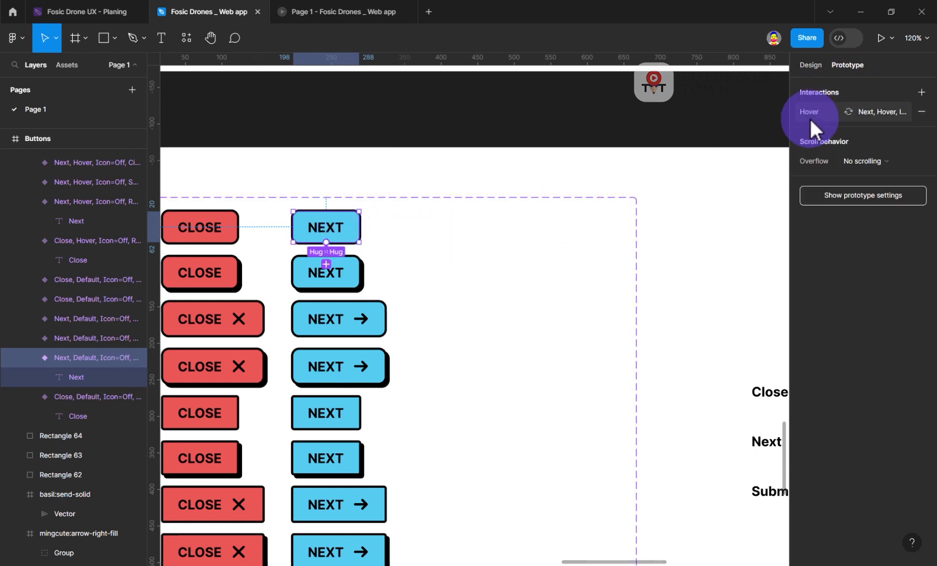
pyautogui.click(849, 111)
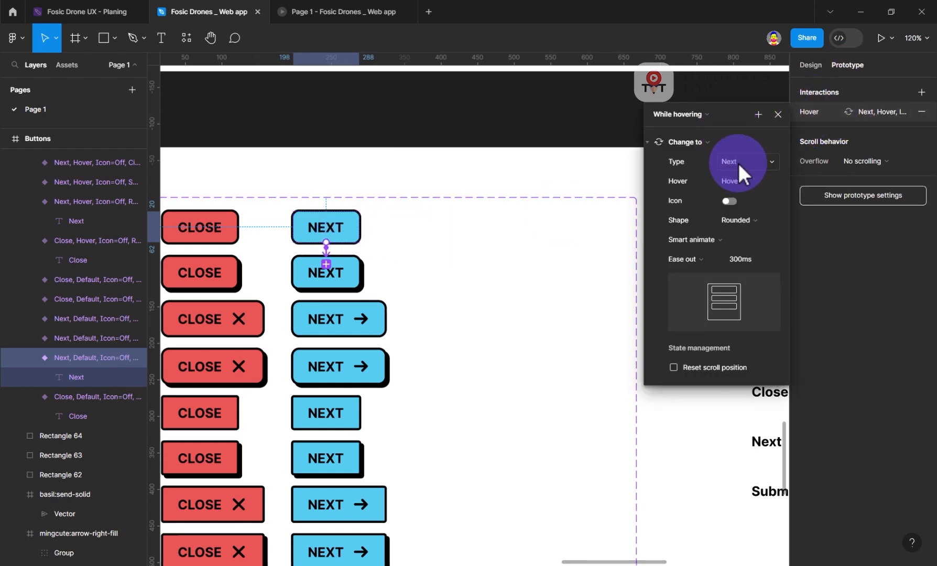
pyautogui.click(728, 201)
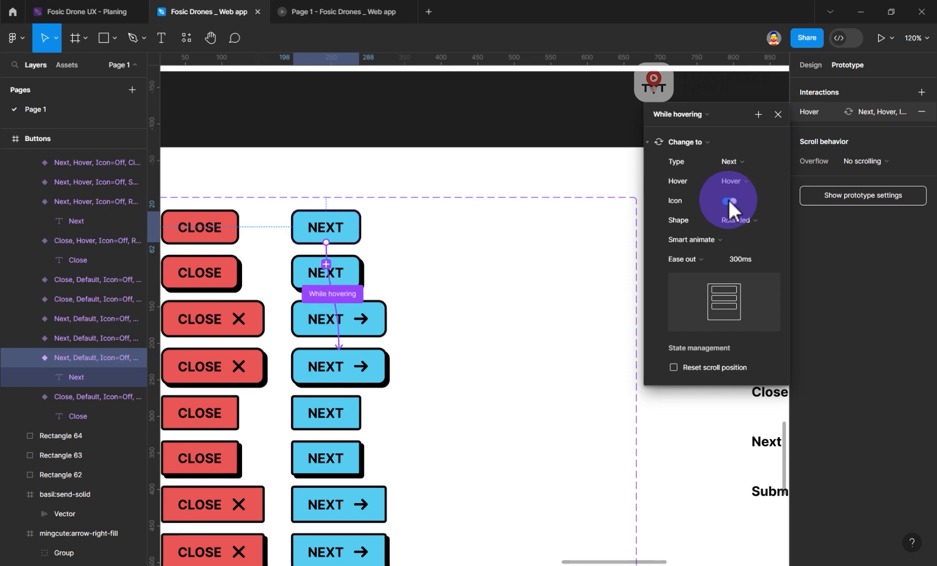
# Set the Home frame's NEXT button instance to the Rounded shape with Icon off and preview its hover effect in the prototype.
pyautogui.click(314, 6)
pyautogui.click(223, 8)
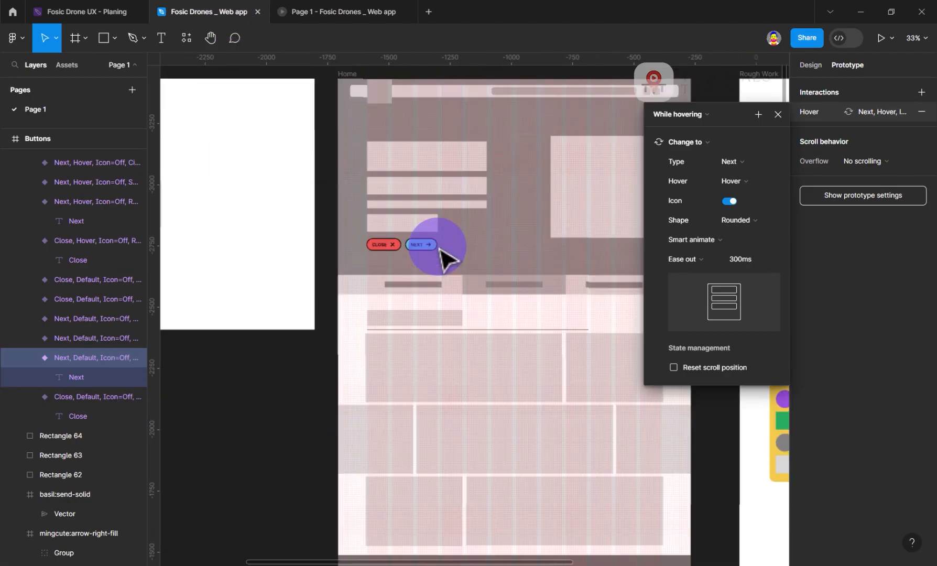
pyautogui.click(440, 248)
pyautogui.scroll(5, 462, 278)
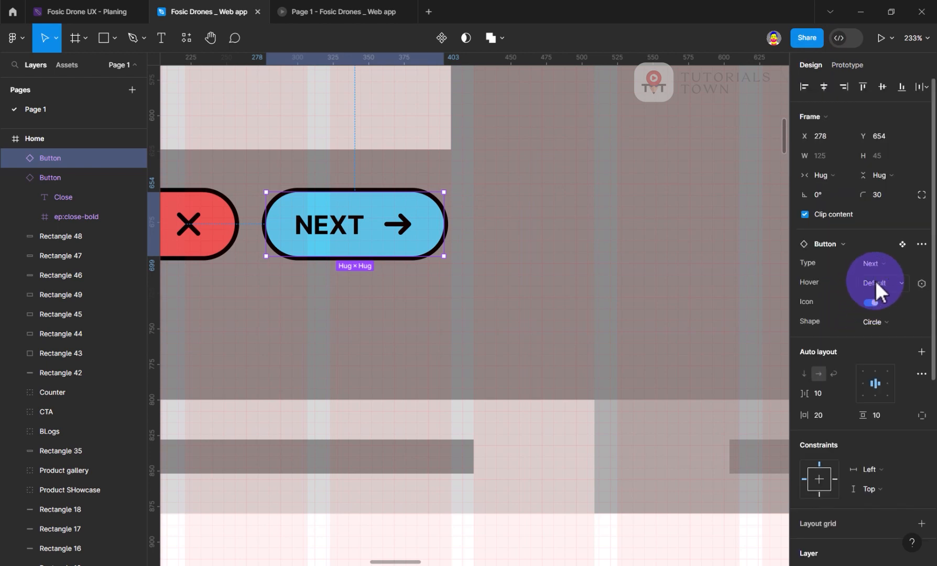
pyautogui.click(876, 262)
pyautogui.click(875, 262)
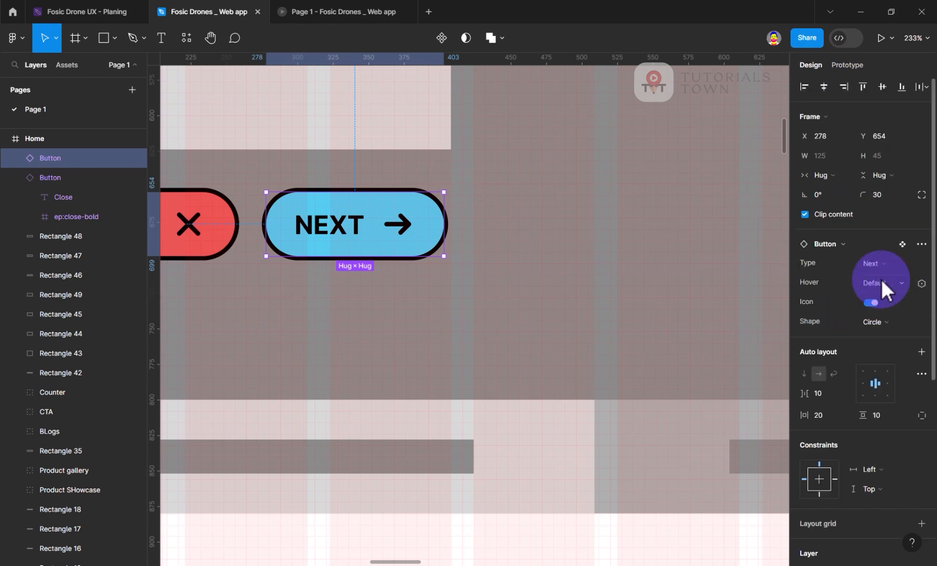
pyautogui.click(879, 324)
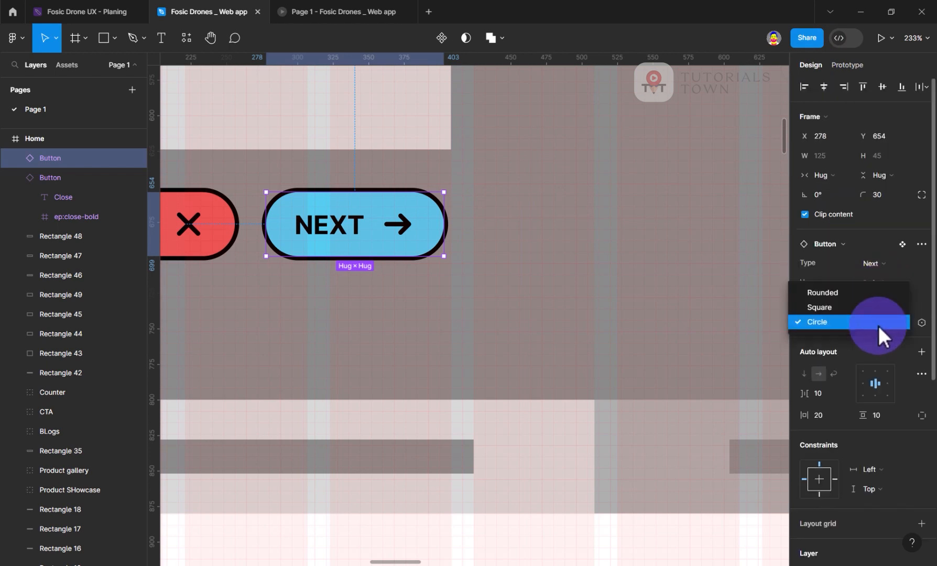
pyautogui.click(842, 292)
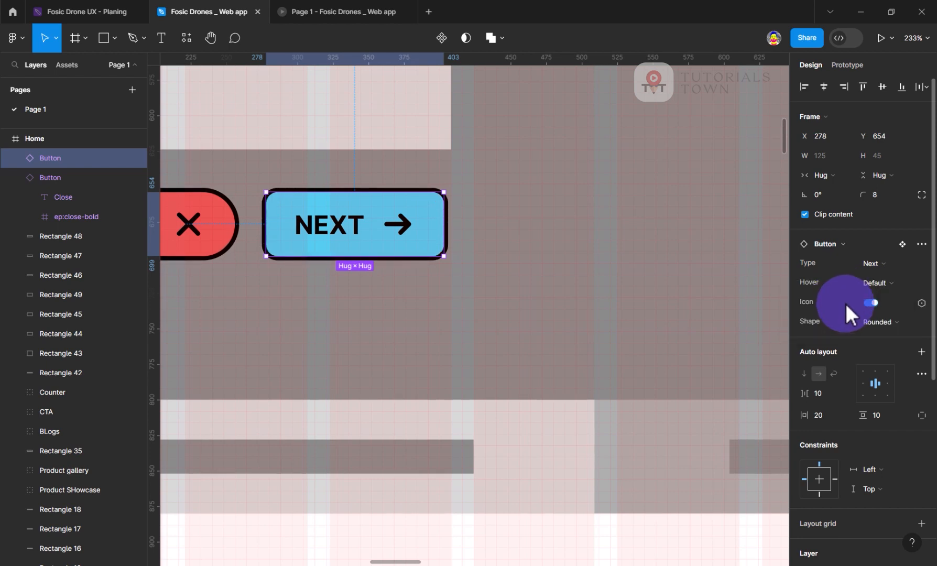
pyautogui.click(873, 303)
pyautogui.click(318, 8)
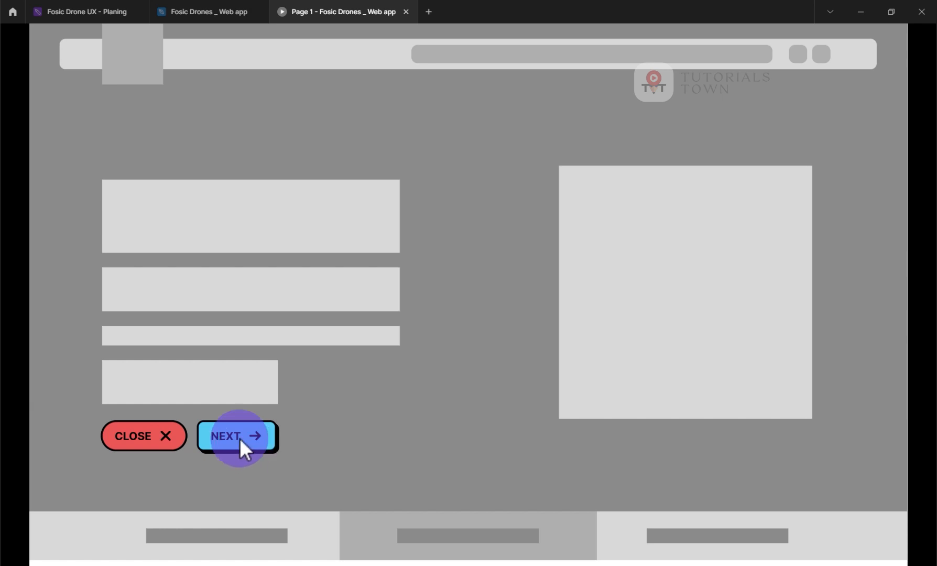
pyautogui.click(212, 11)
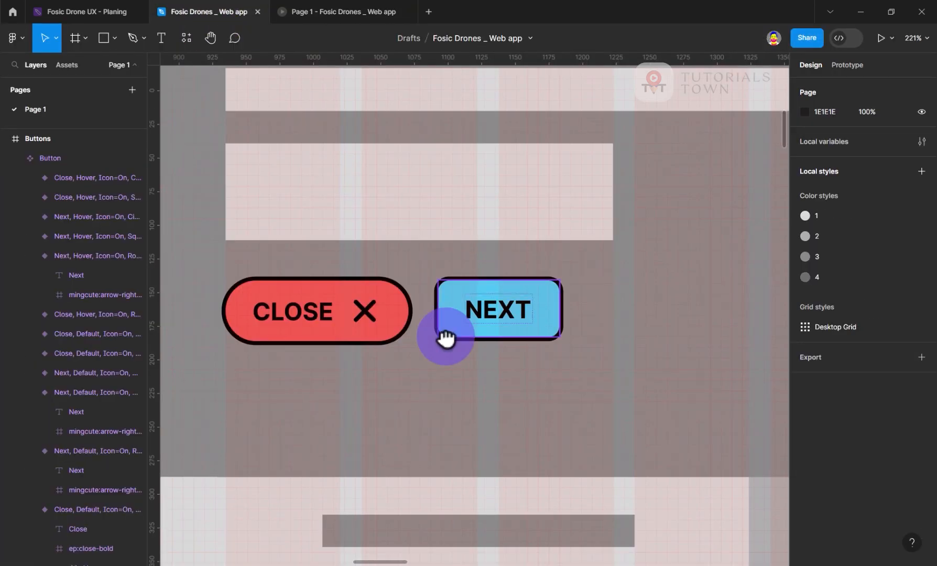